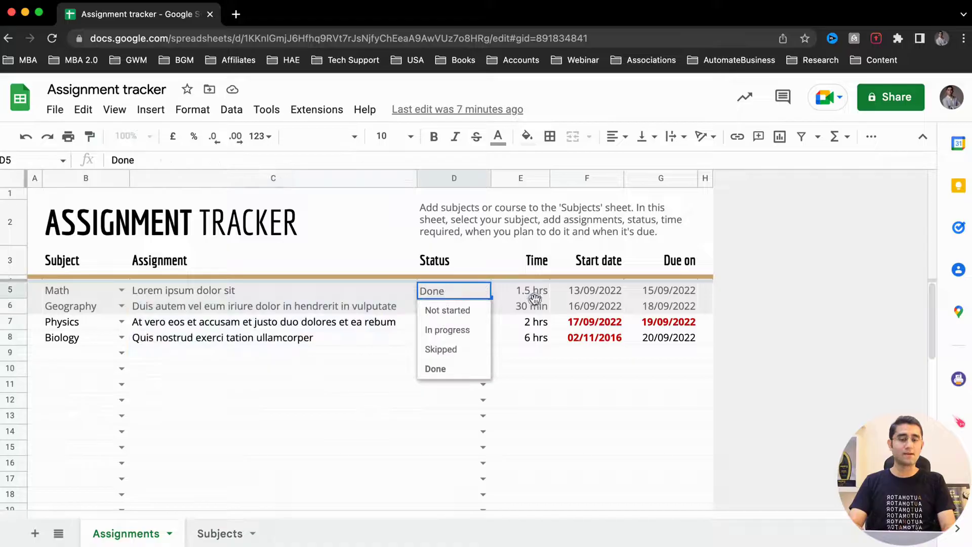
left_click(603, 306)
left_click(659, 322)
left_click(267, 355)
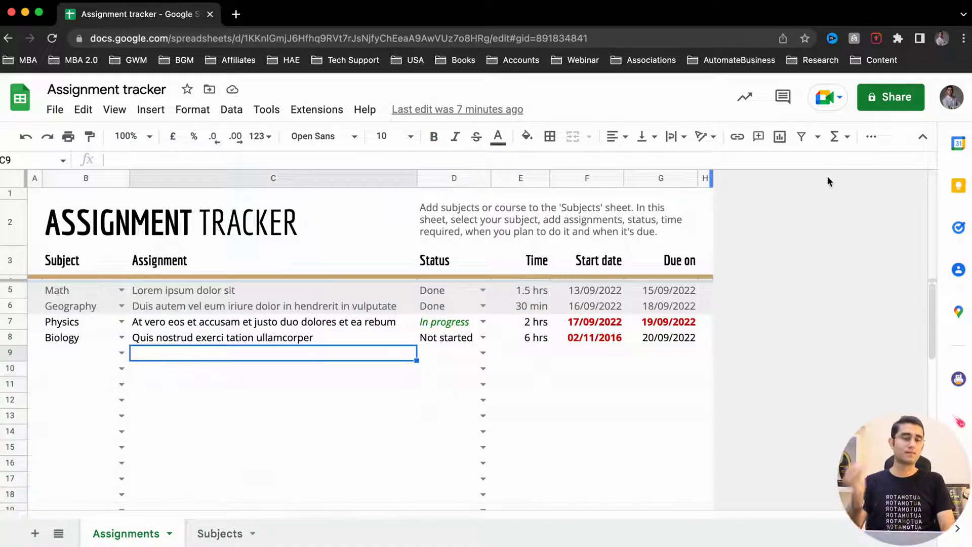
Step: Open the sharing settings of the Assignment tracker and add Design Team as a recipient
left_click(952, 97)
left_click(892, 97)
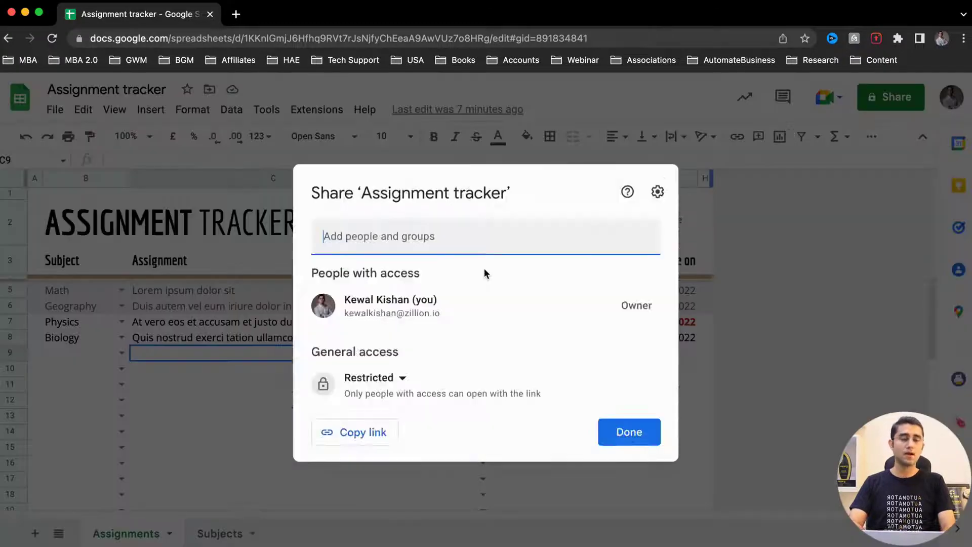
type("de")
left_click(417, 272)
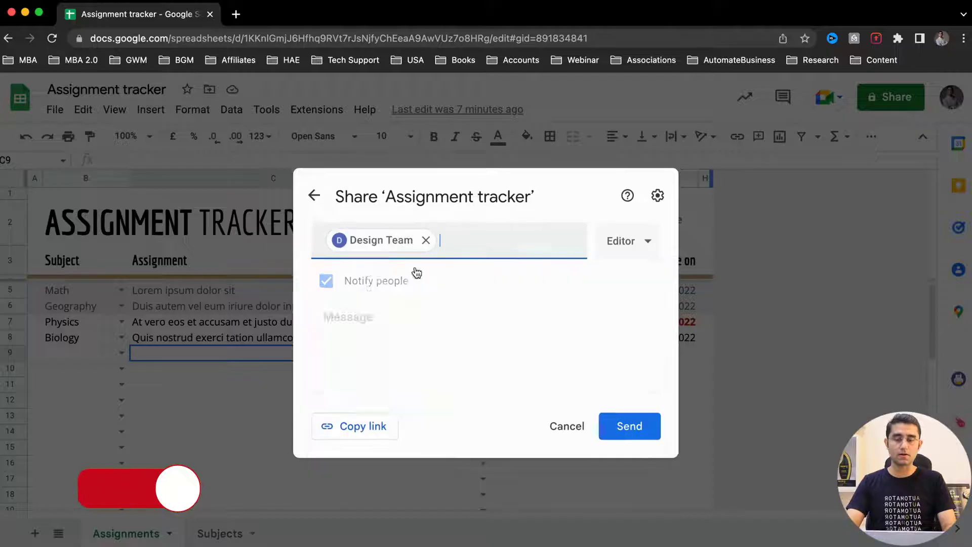
Step: Try the Viewer and Commenter roles for Design Team and set the role back to Editor
left_click(633, 248)
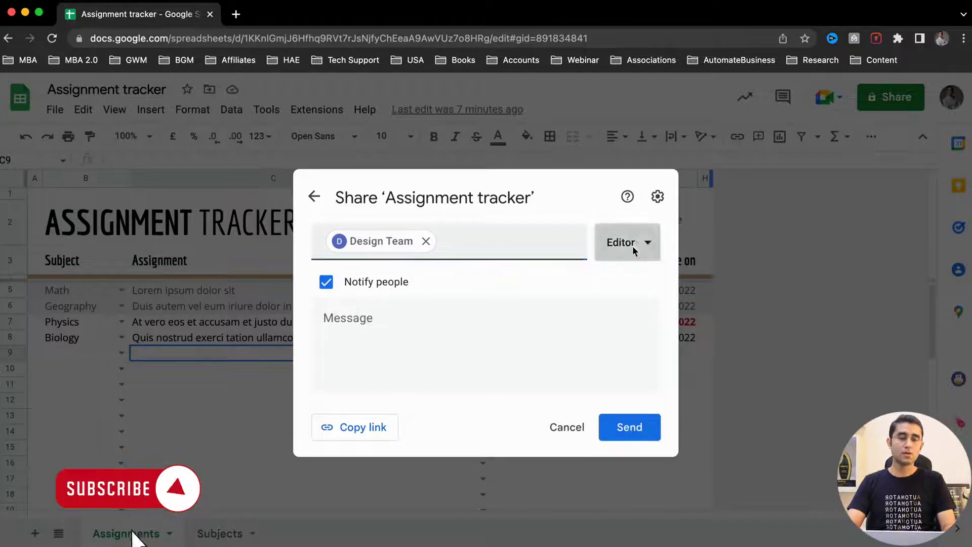
left_click(583, 208)
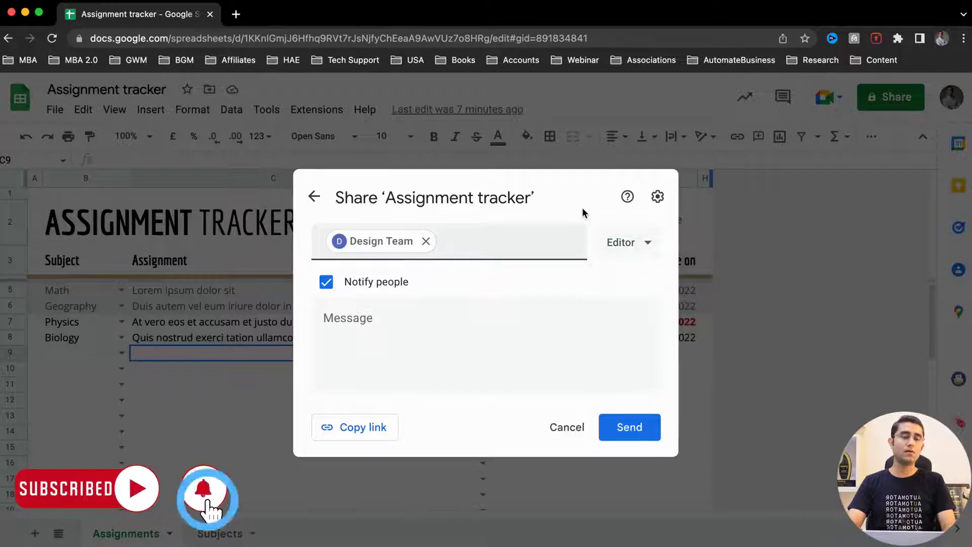
left_click(634, 253)
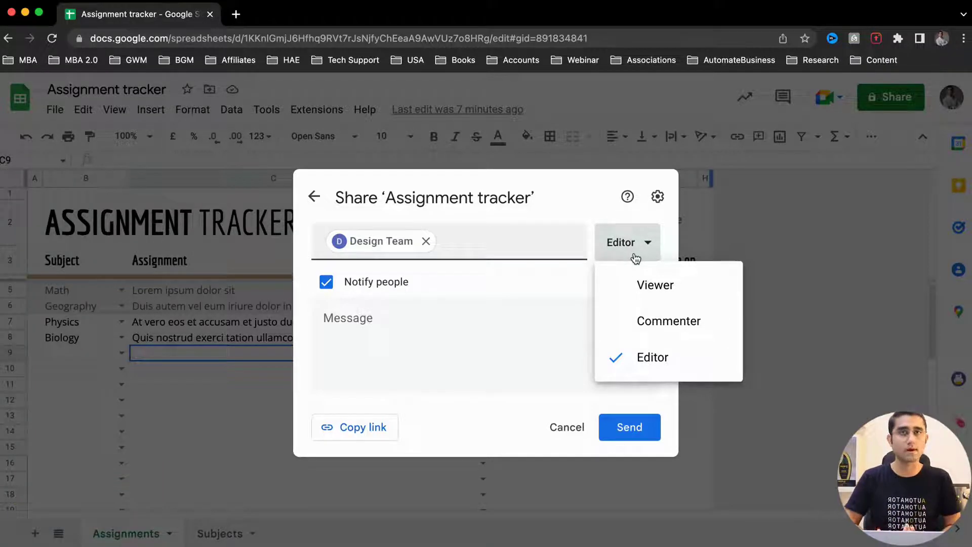
left_click(640, 284)
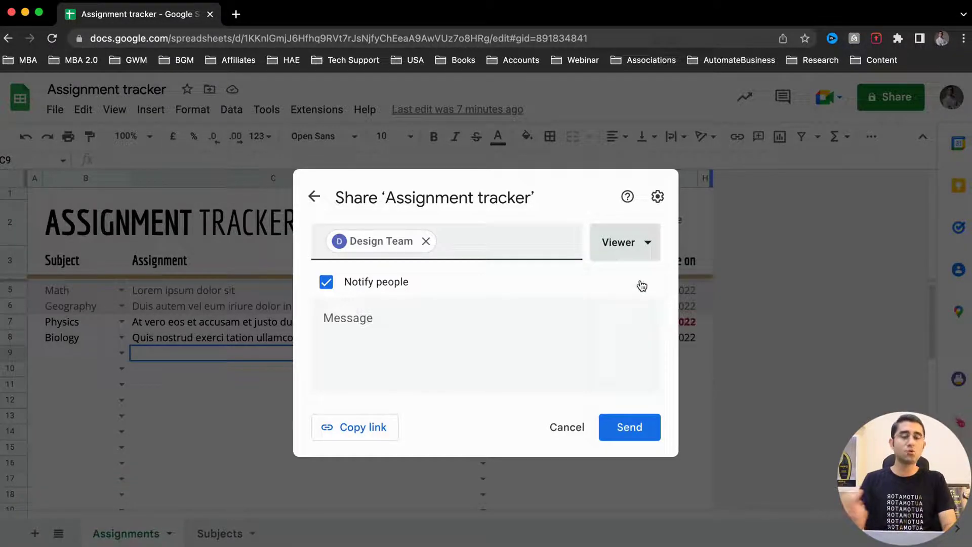
left_click(630, 254)
left_click(639, 328)
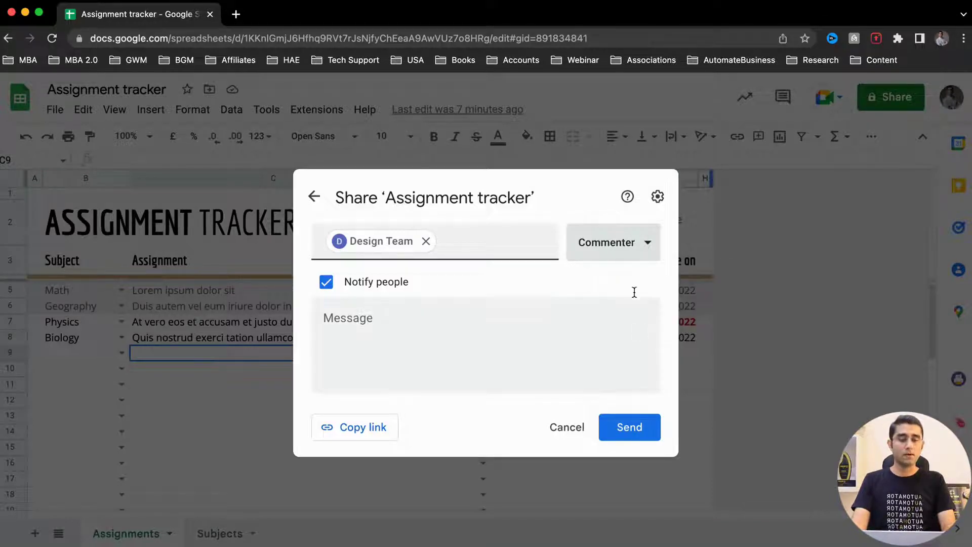
left_click(628, 251)
left_click(642, 356)
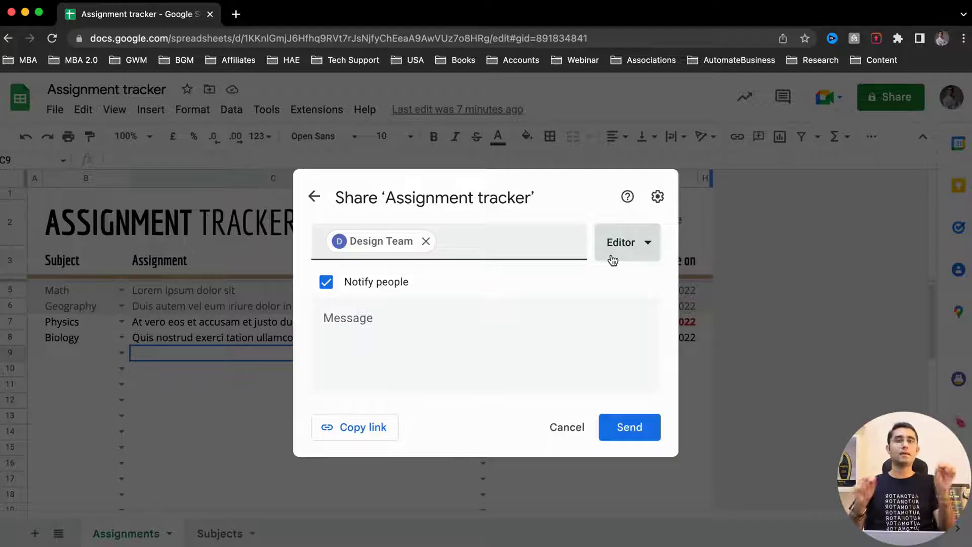
left_click(613, 260)
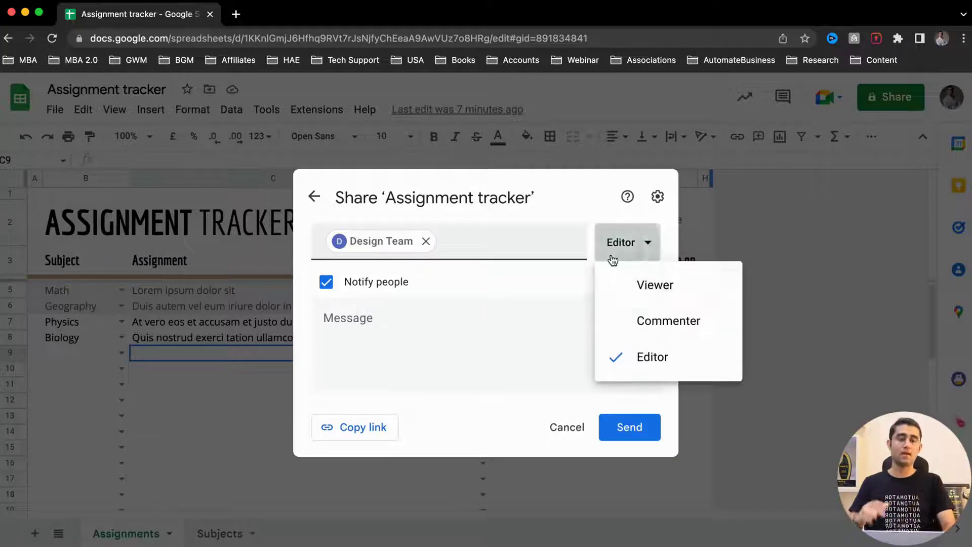
left_click(633, 318)
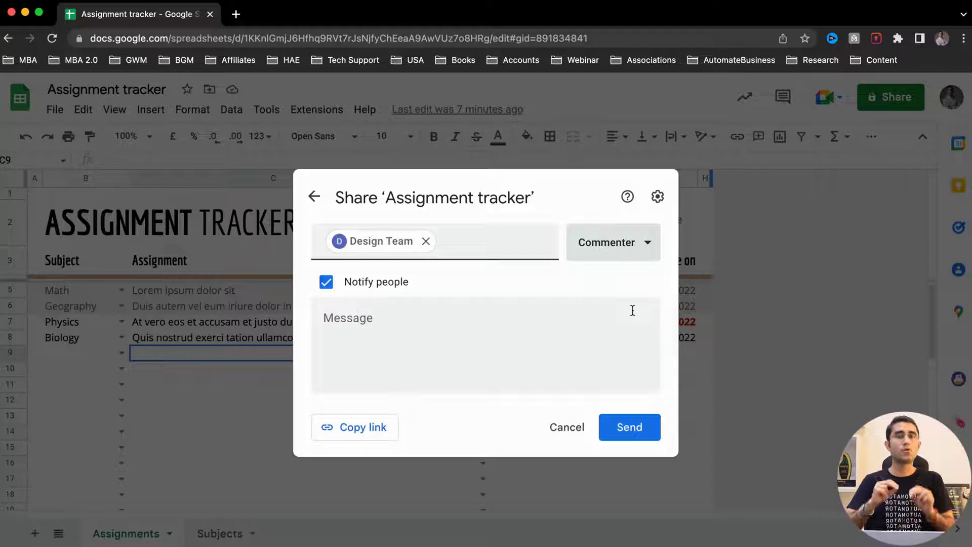
left_click(617, 262)
left_click(625, 353)
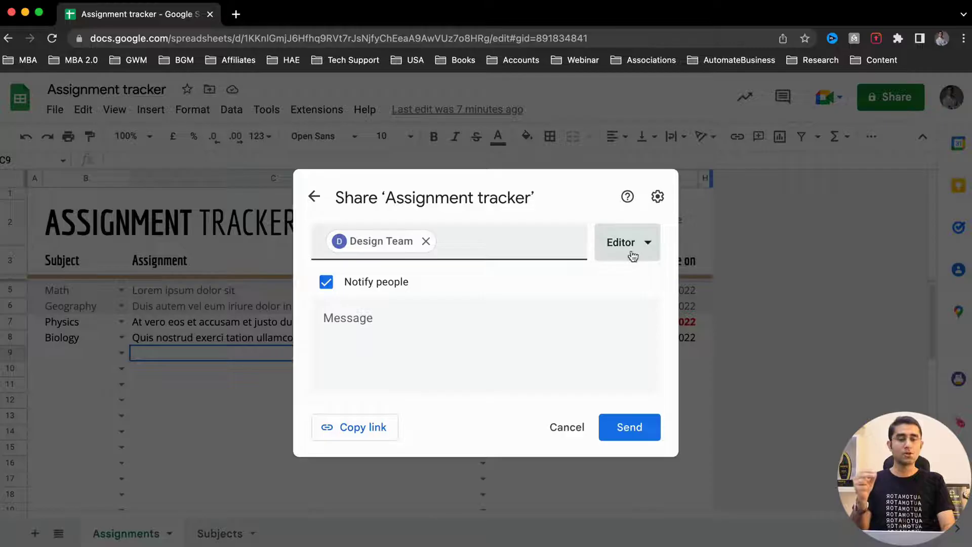
Step: Disallow editors changing permissions and viewers or commenters downloading, printing and copying, and send the share invitation
left_click(659, 198)
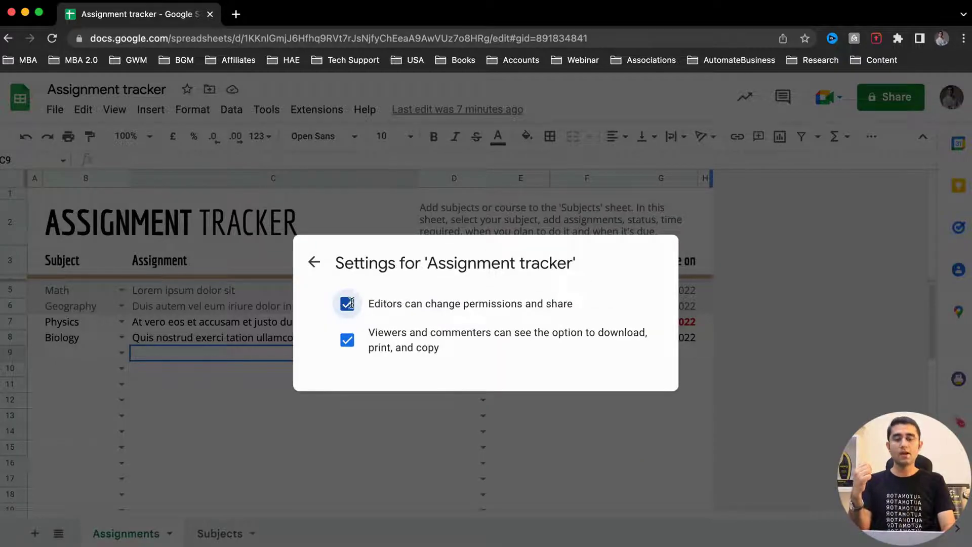
left_click(351, 303)
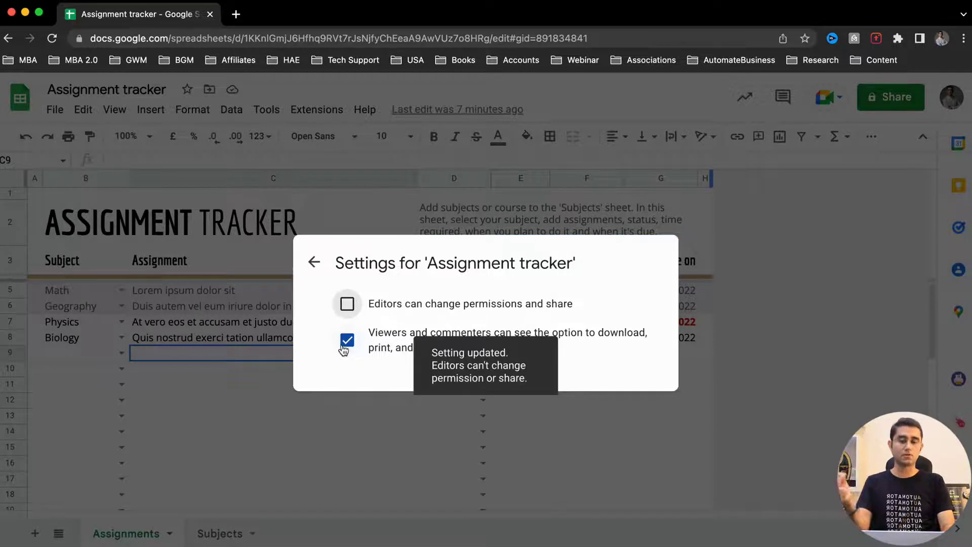
left_click(343, 346)
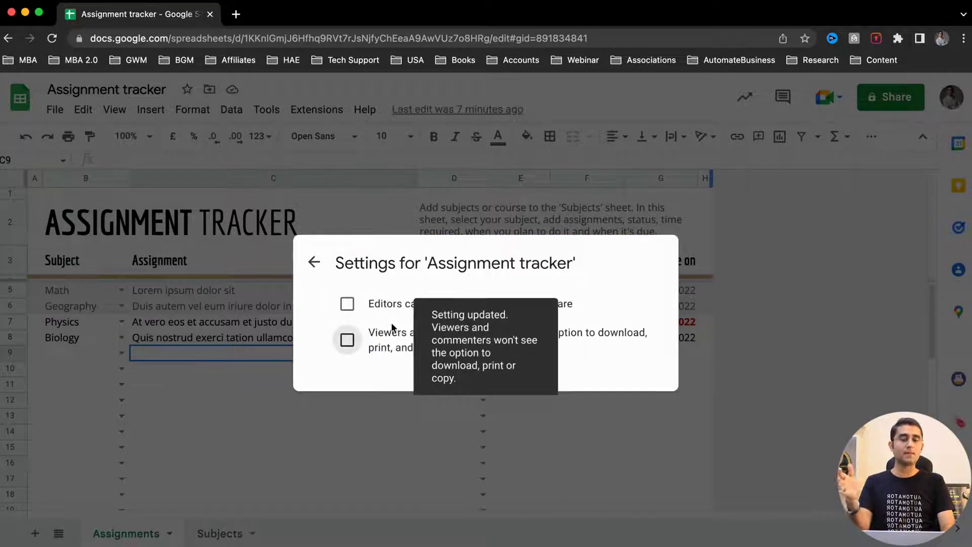
left_click(315, 262)
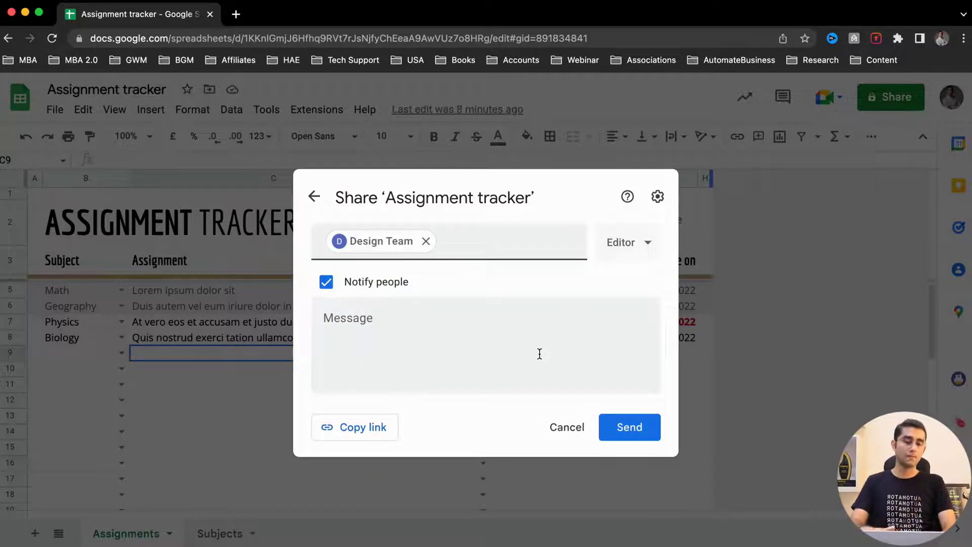
left_click(637, 432)
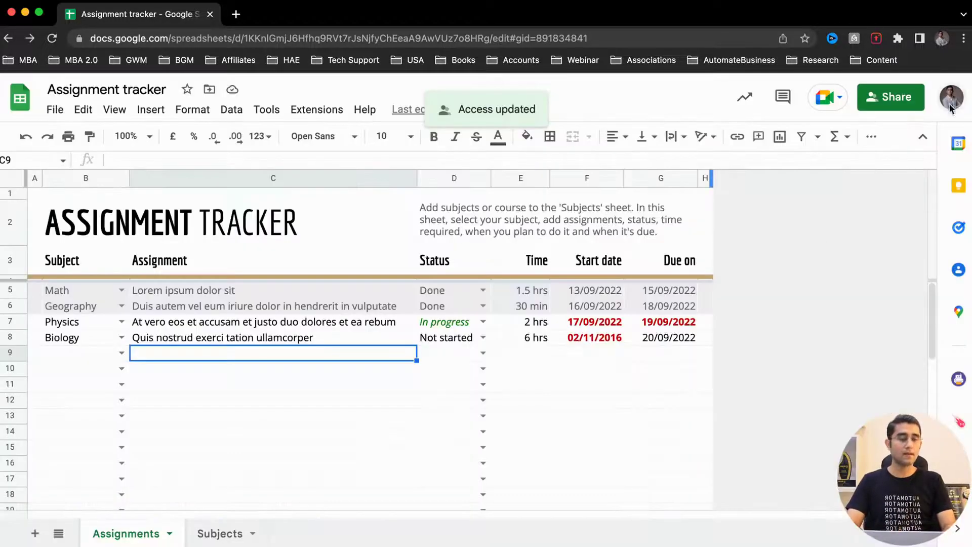
Step: Open the spreadsheet under the Design Team account in a second browser tab and acknowledge the sign-in notice
left_click(950, 108)
left_click(751, 460)
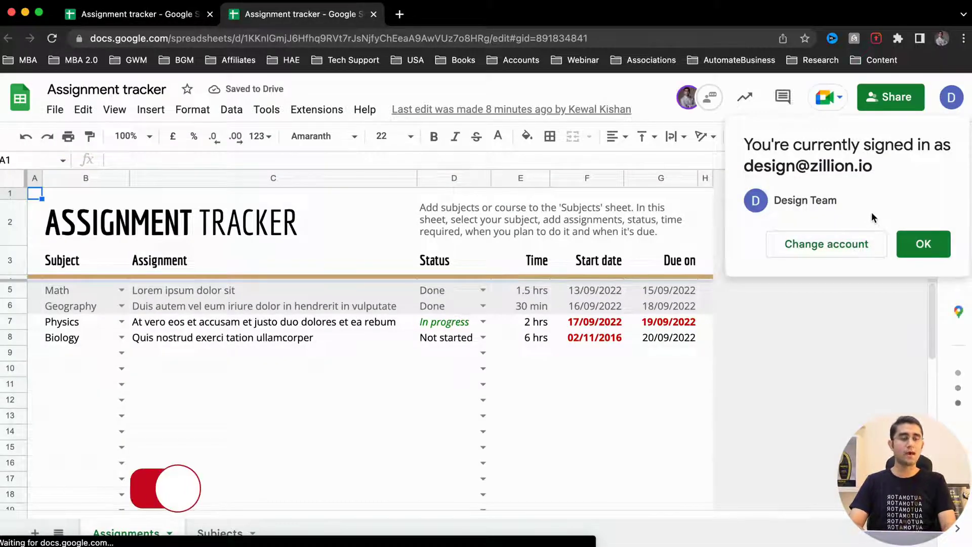
left_click(918, 246)
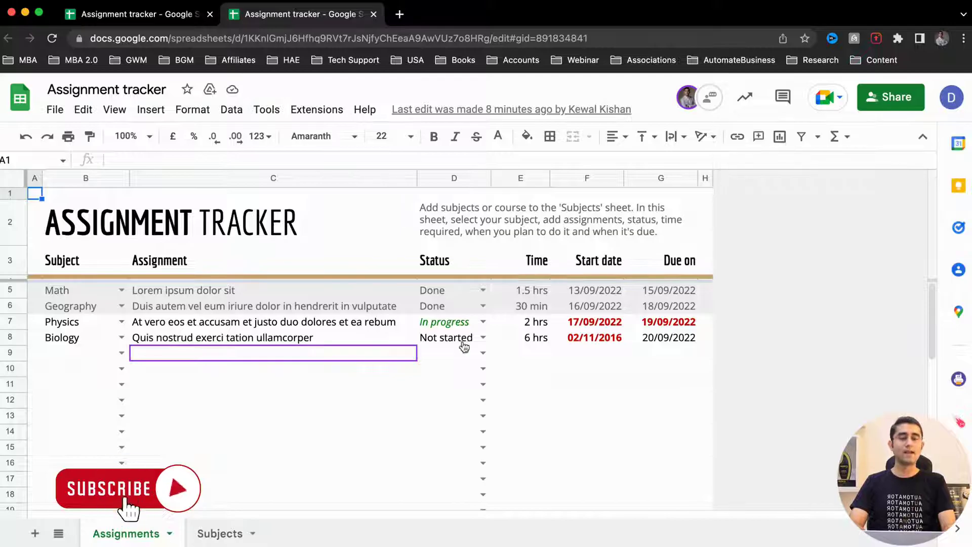
Step: Select different cells in the Design Team and owner tabs to examine how each account's live selection is displayed
left_click(473, 339)
left_click(543, 352)
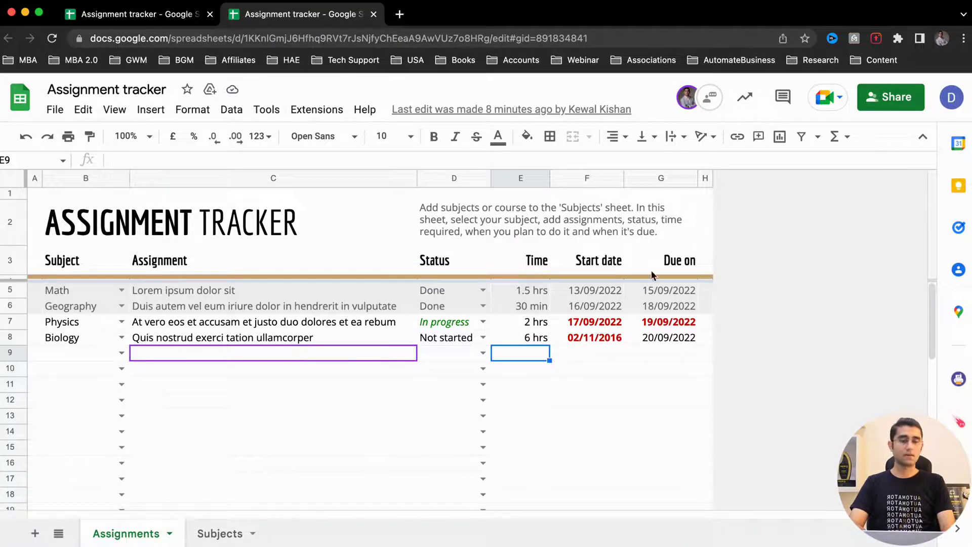
left_click_drag(300, 236, 556, 448)
left_click(522, 400)
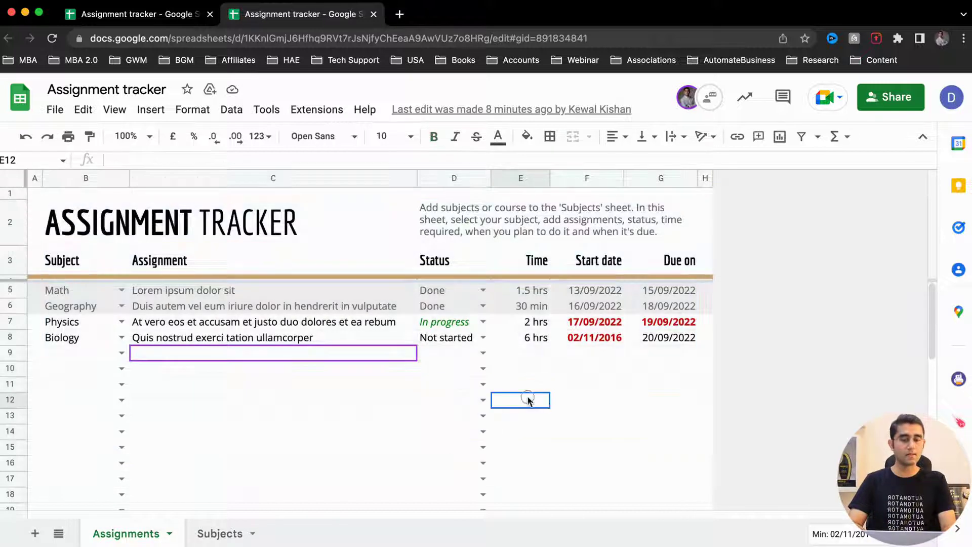
left_click(354, 354)
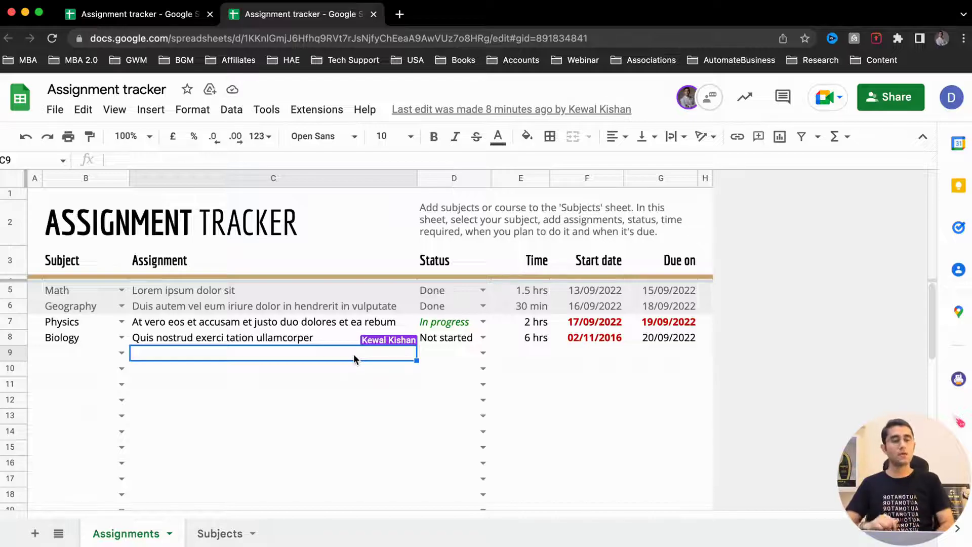
left_click(333, 384)
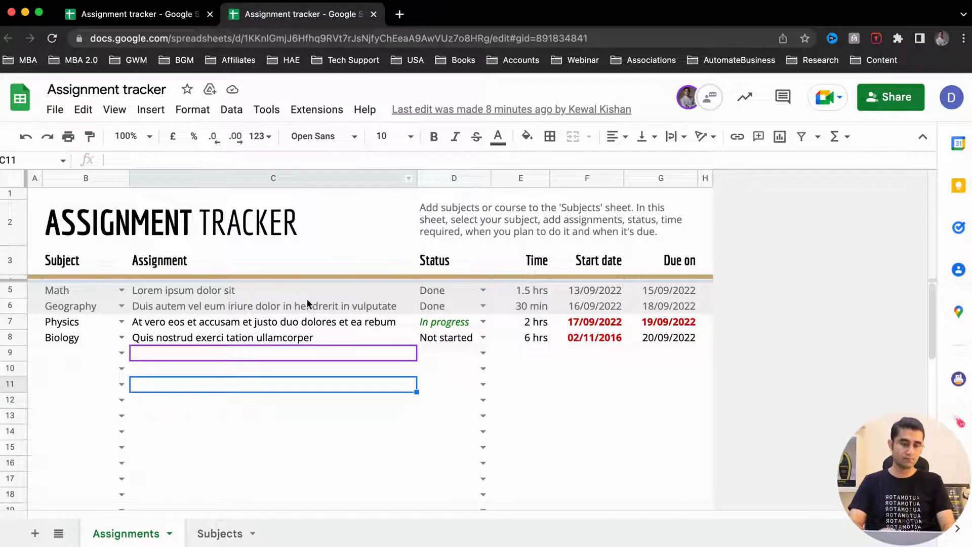
left_click(151, 18)
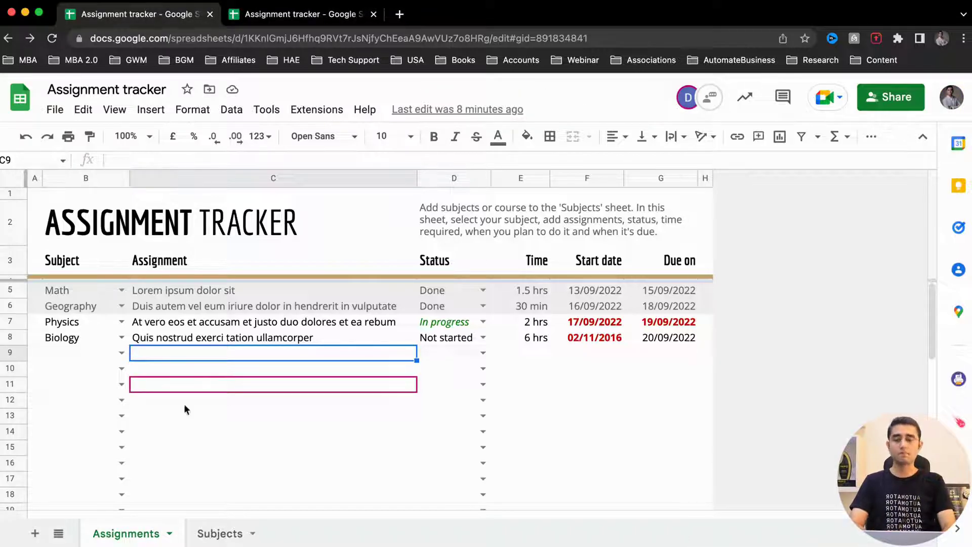
left_click(78, 305)
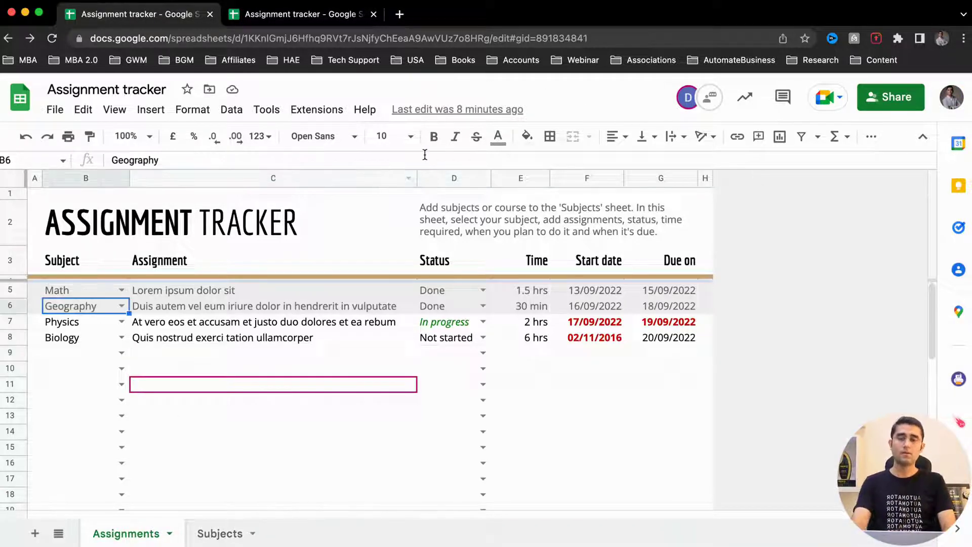
key("ctrl+Tab")
left_click(276, 418)
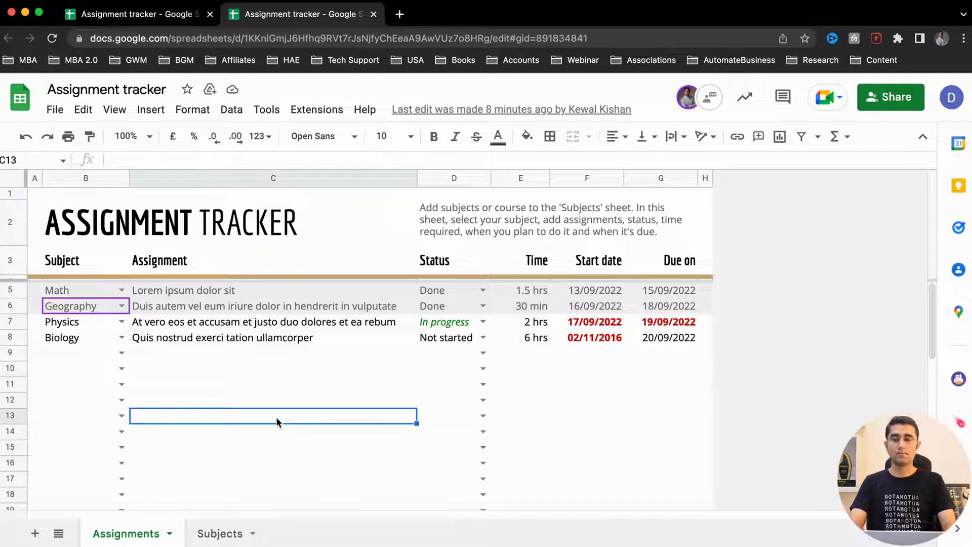
Step: As Design Team, enter "Hi" in cell C10 and "How are you?" in cell C11
left_click(293, 374)
type("Hi")
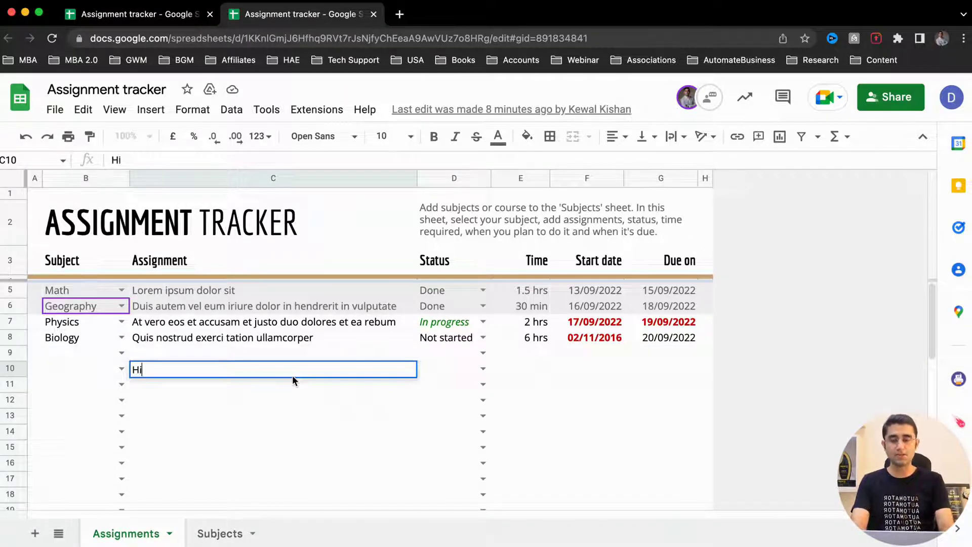
key("Return")
type("How are you?")
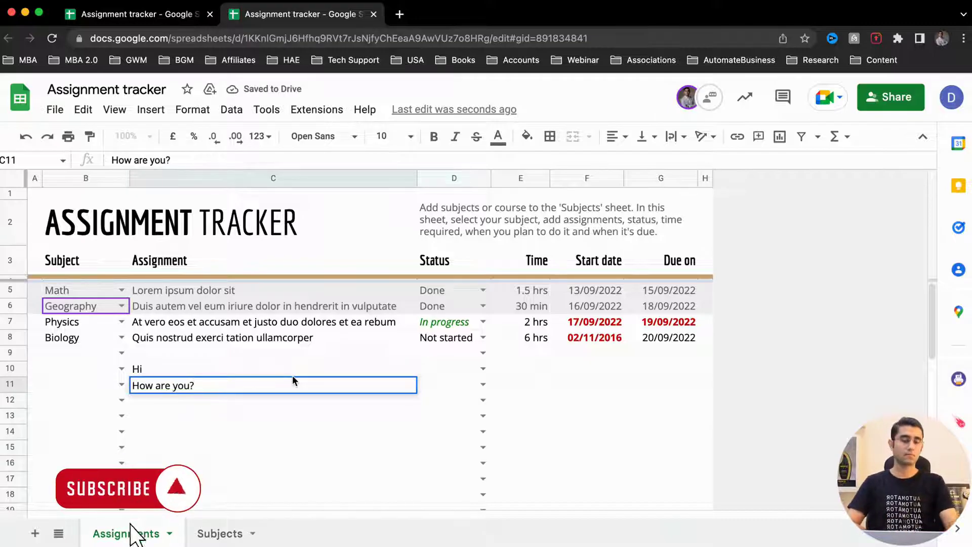
key("Return")
Step: Clear the test text from cells C10 to C12 in the Assignment column
key("shift+Up")
key("shift+Up")
key("Delete")
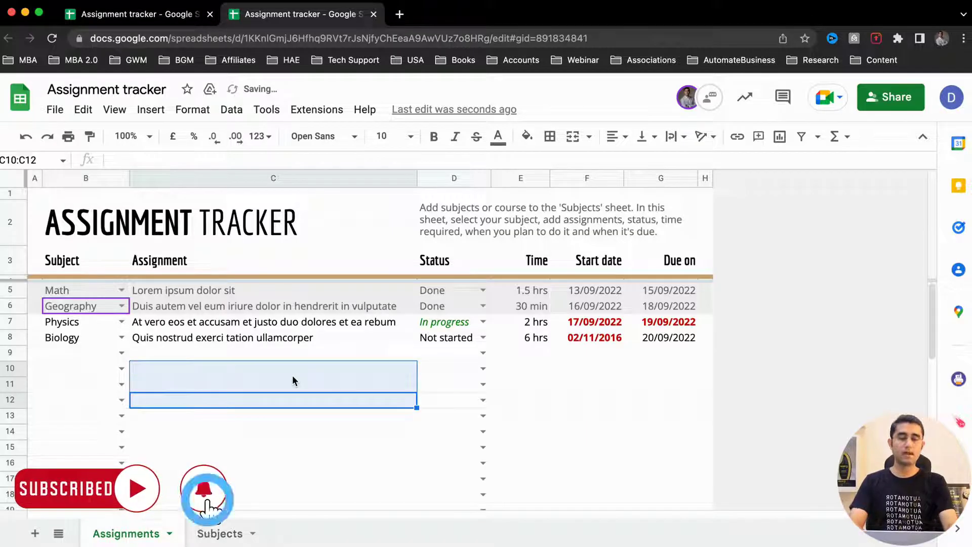
left_click(291, 446)
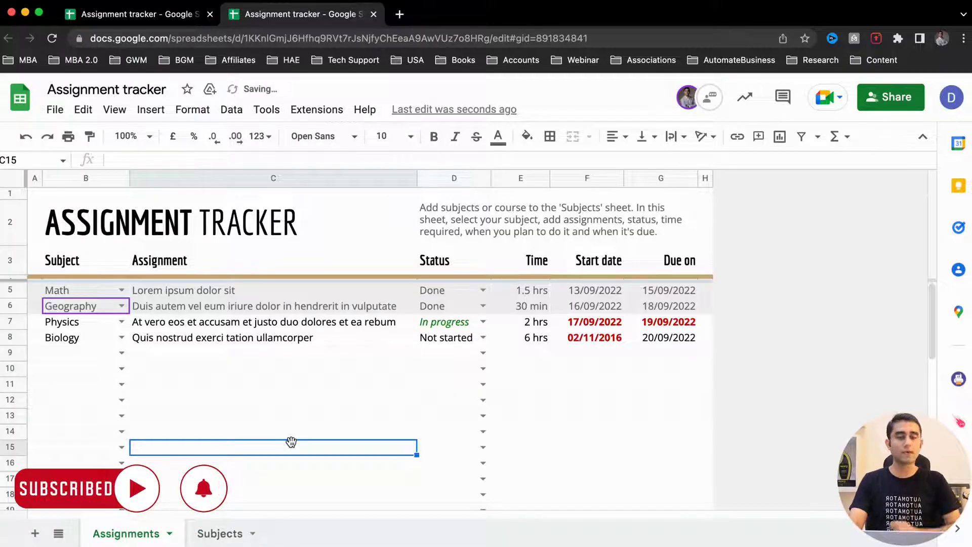
Step: In the owner's copy of the spreadsheet, start adding a new protection under Protected sheets and ranges
key("ctrl+shift+Tab")
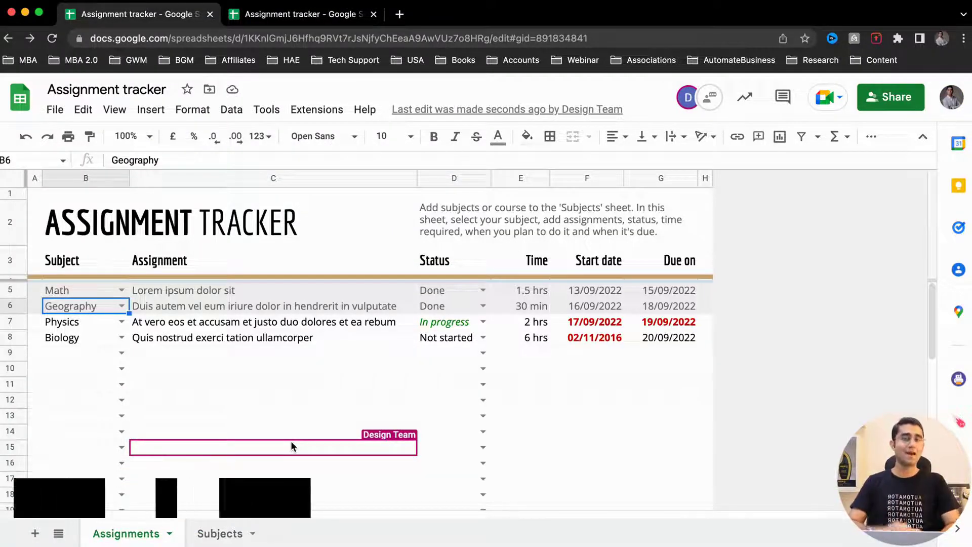
left_click(269, 385)
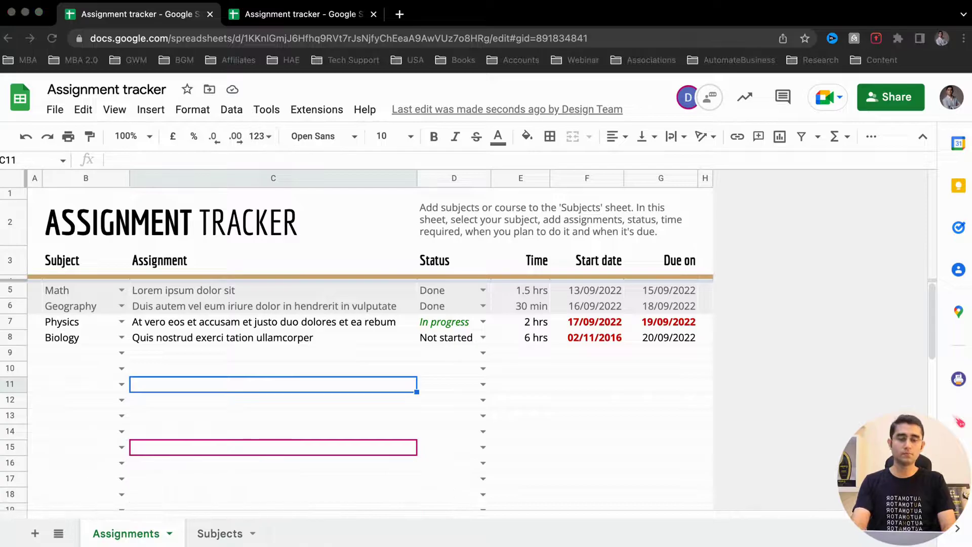
left_click(587, 432)
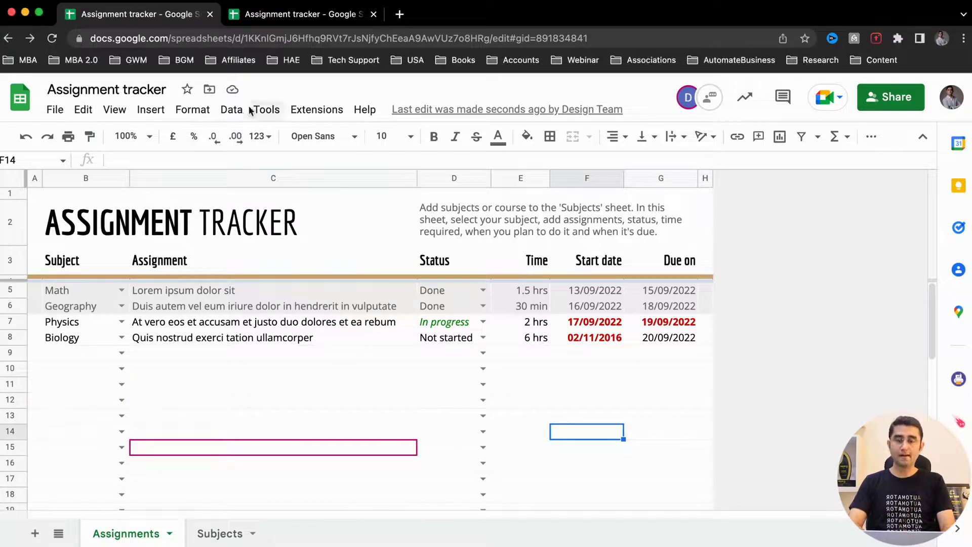
left_click(232, 110)
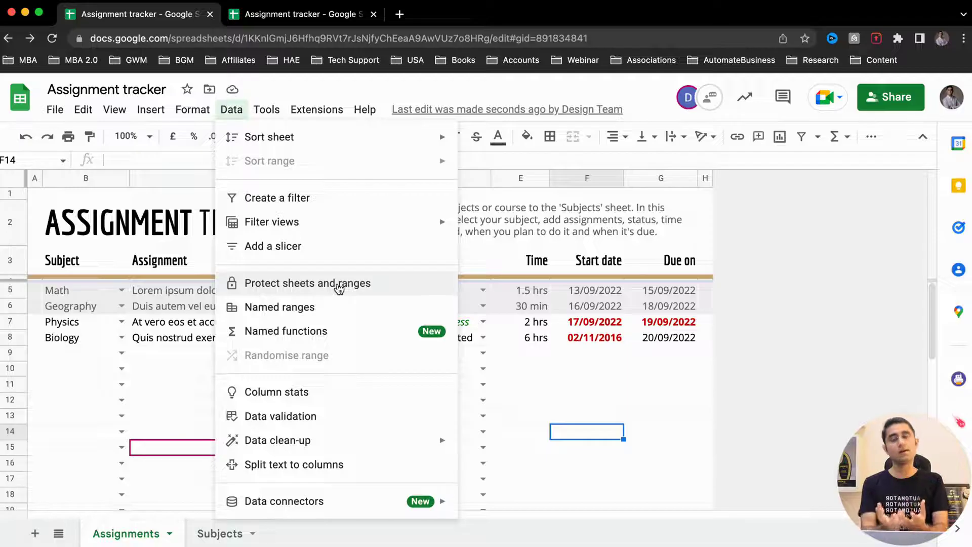
left_click(307, 286)
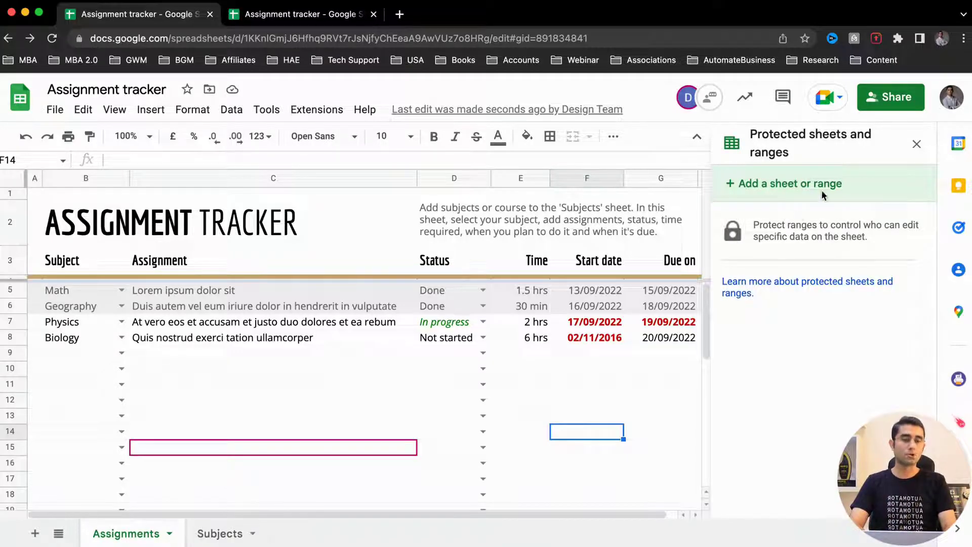
left_click(785, 186)
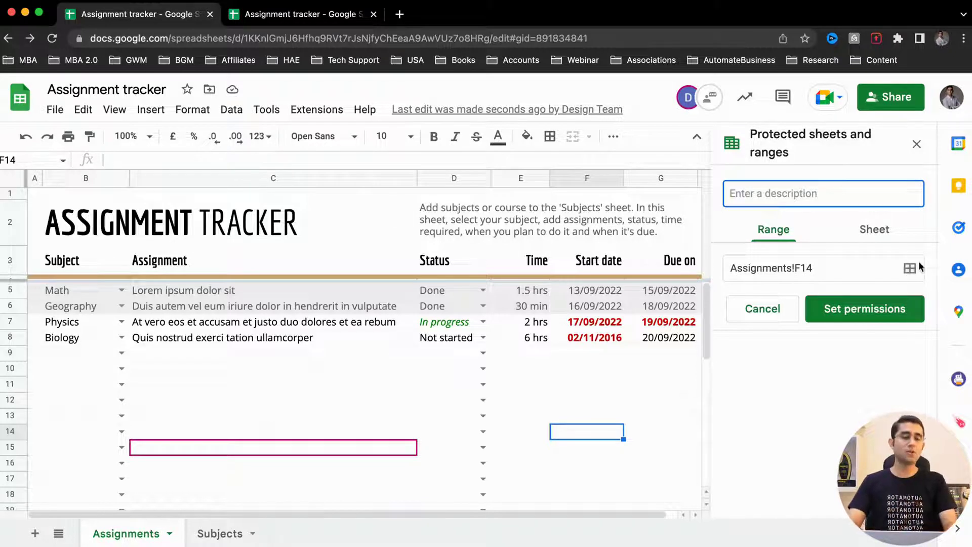
Step: Set the new protection to cover the whole Assignments sheet rather than a range
left_click(877, 232)
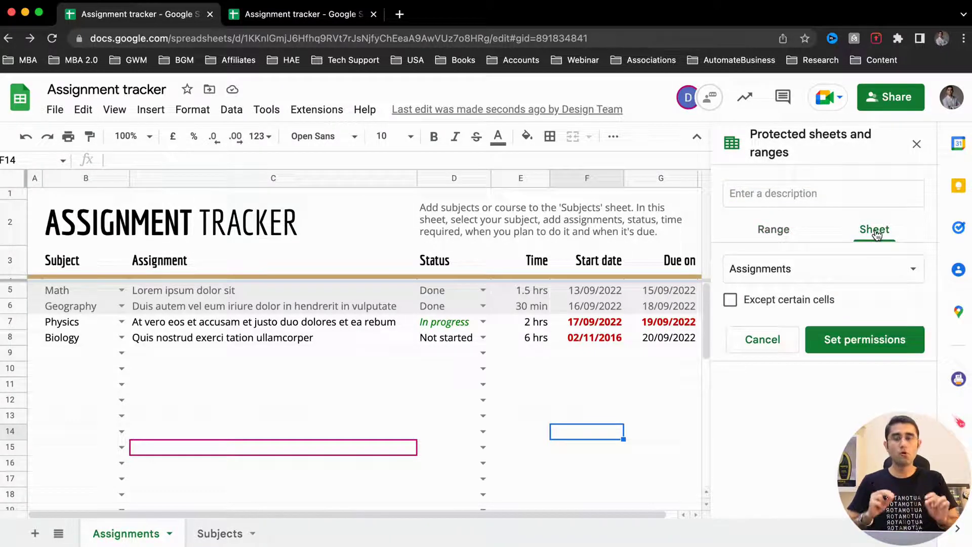
left_click(852, 271)
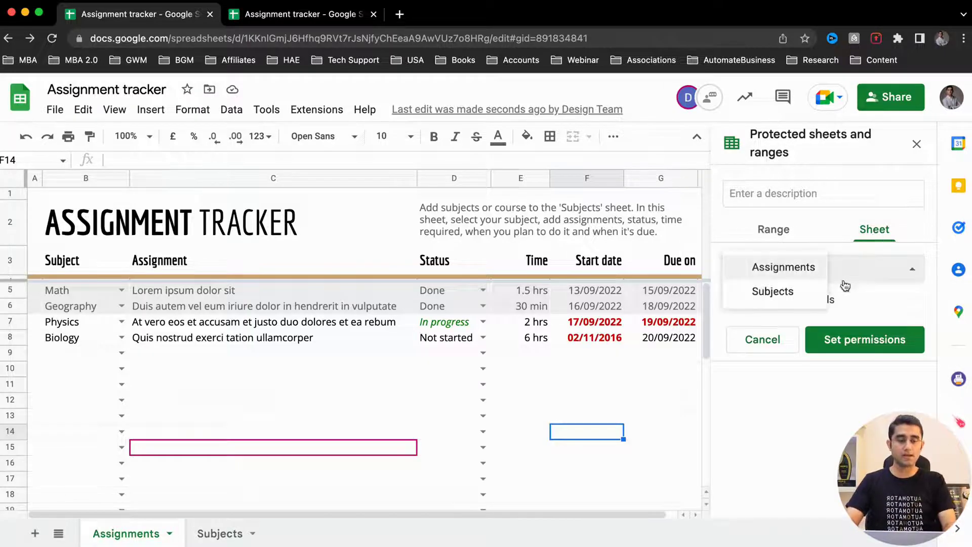
left_click(794, 272)
left_click(219, 537)
left_click(145, 536)
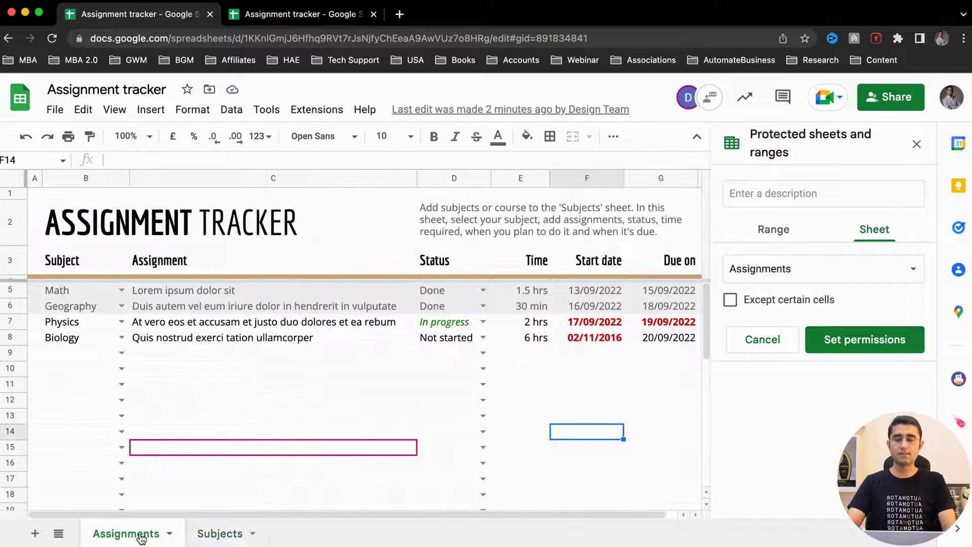
left_click(219, 536)
left_click(152, 536)
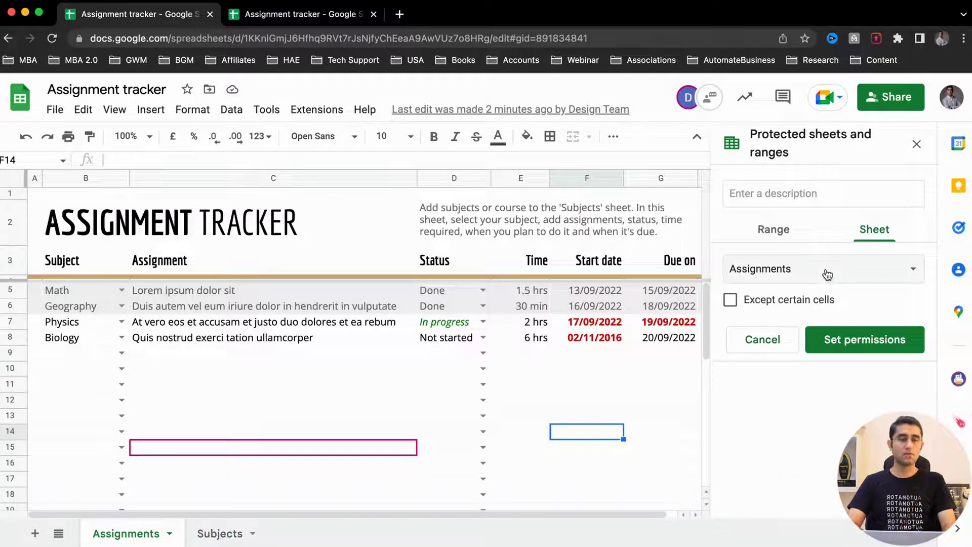
left_click(827, 273)
left_click(864, 272)
Step: Describe the protection as "Assignments sheet lock"
left_click(783, 198)
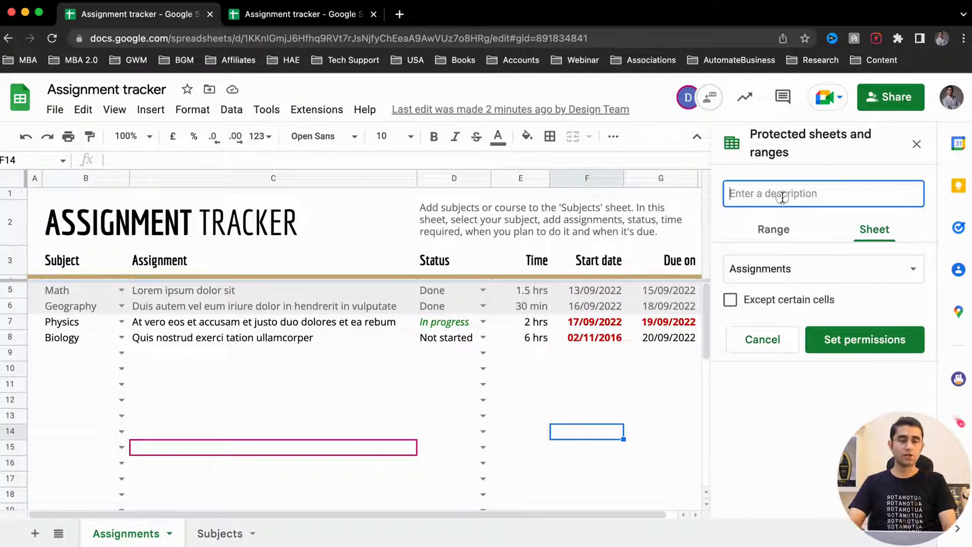
type("Assignments ")
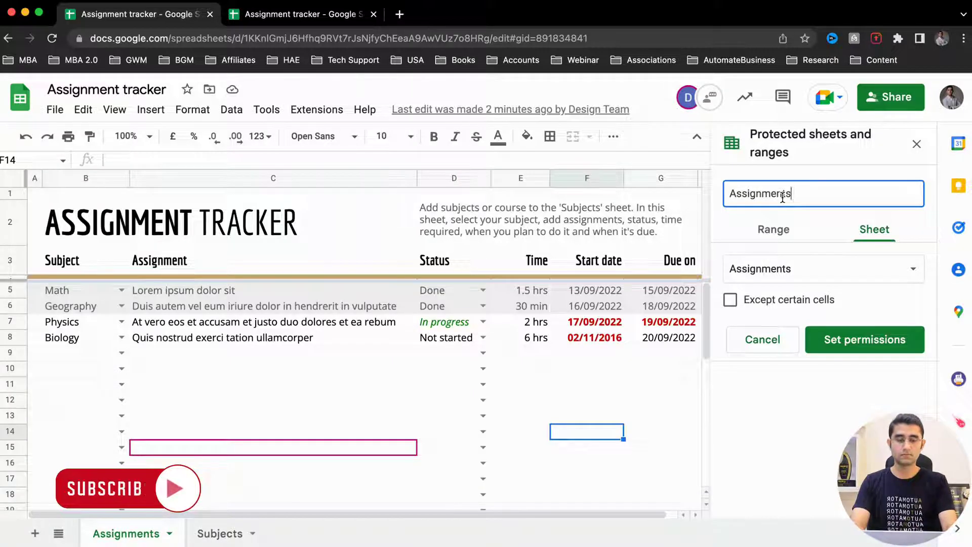
type("sheet lock")
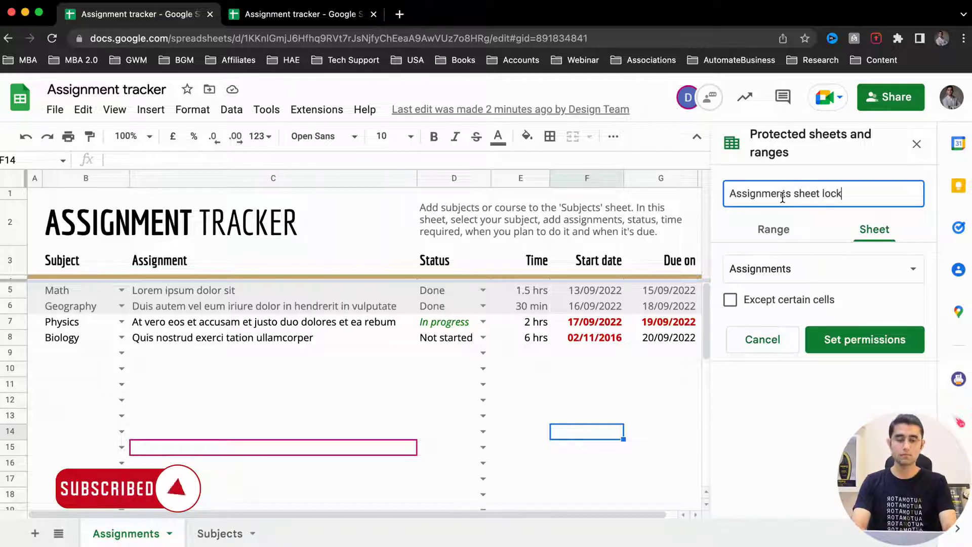
triple_click(783, 196)
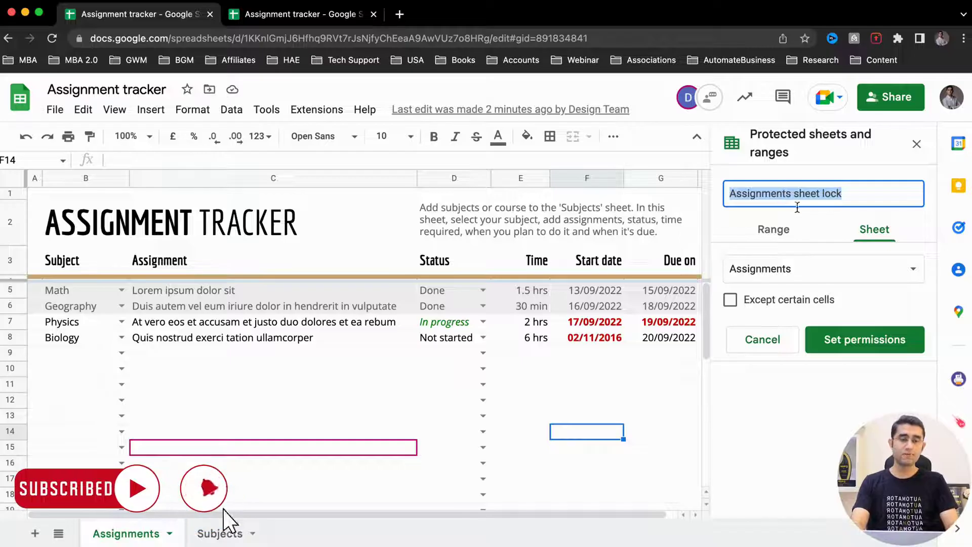
left_click(826, 224)
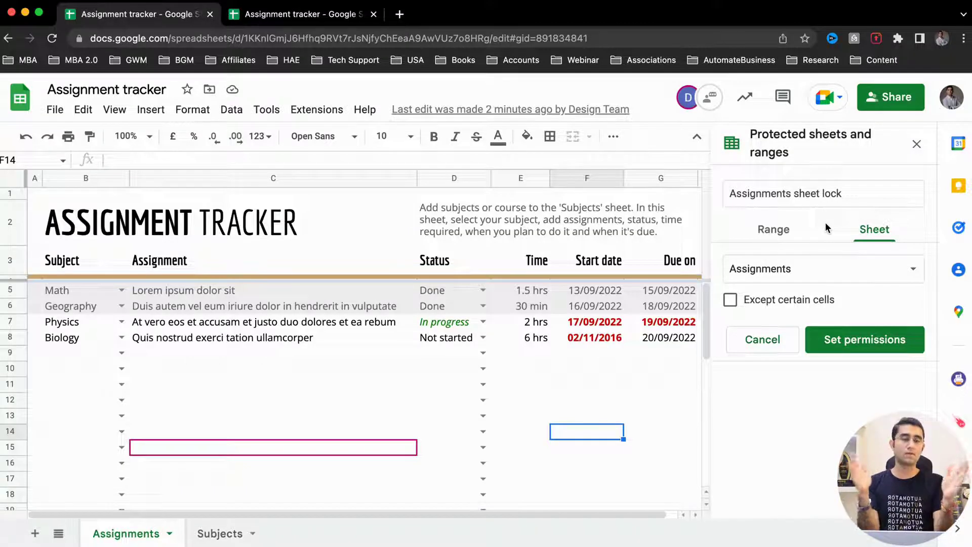
Step: Examine the option to except certain cells and the Status column cells from D5 to D17
left_click(731, 302)
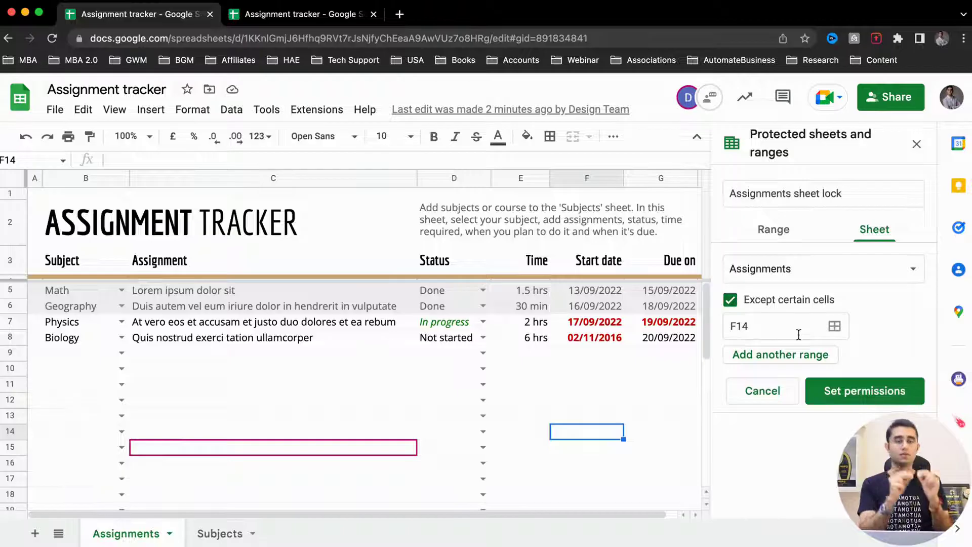
left_click(734, 305)
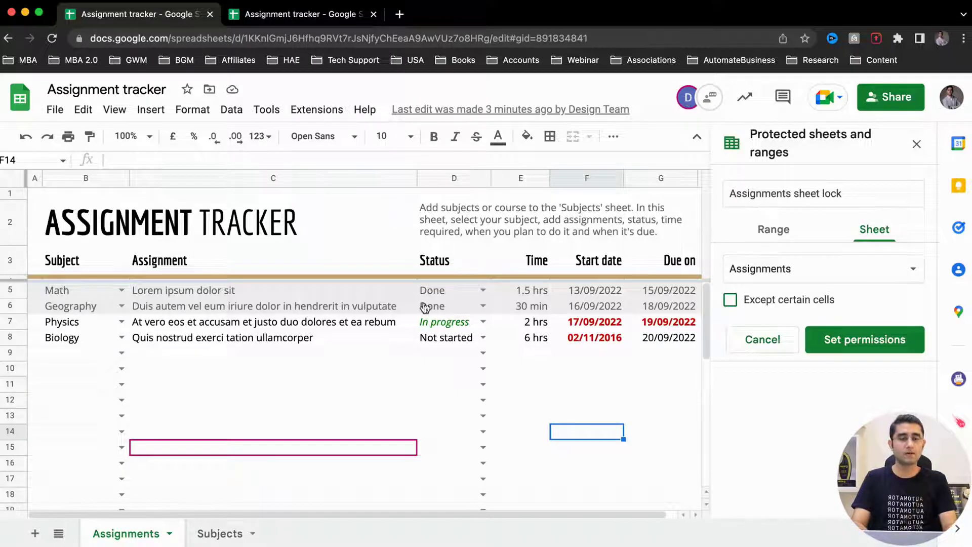
left_click_drag(454, 288, 453, 479)
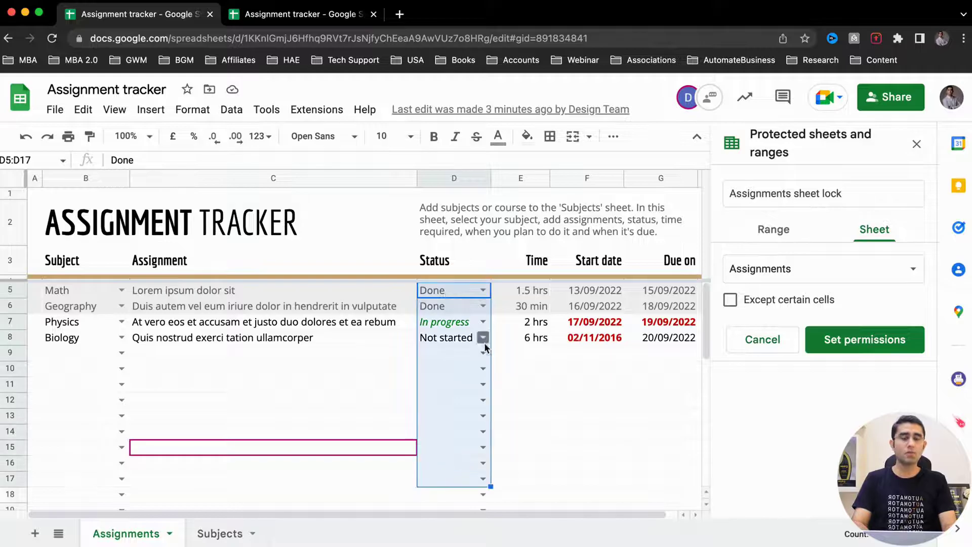
left_click(449, 307)
key("Down")
key("Down")
key("Down")
key("Down")
key("Down")
key("Down")
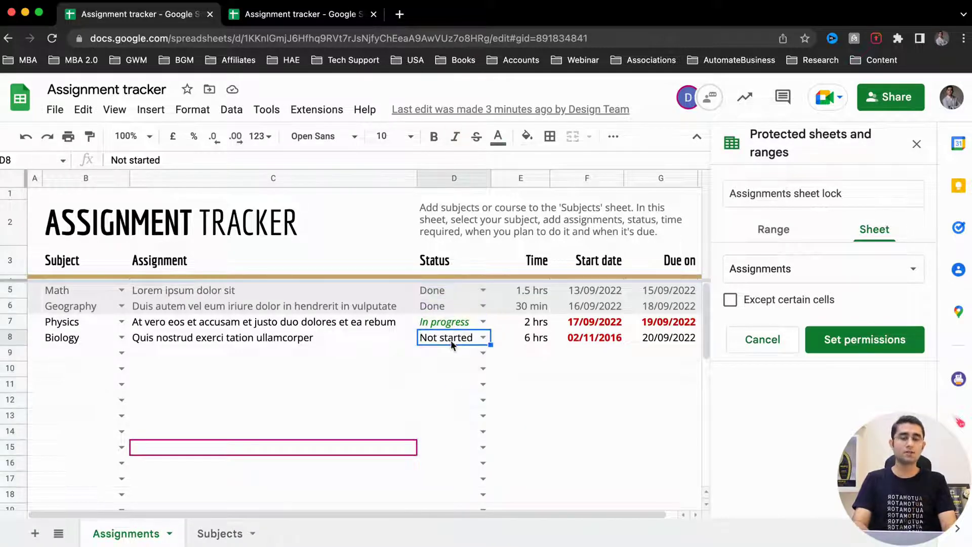
left_click(840, 273)
left_click(838, 271)
Step: Exempt the entire Status column from the sheet protection by setting the excepted range to D:D
left_click(730, 300)
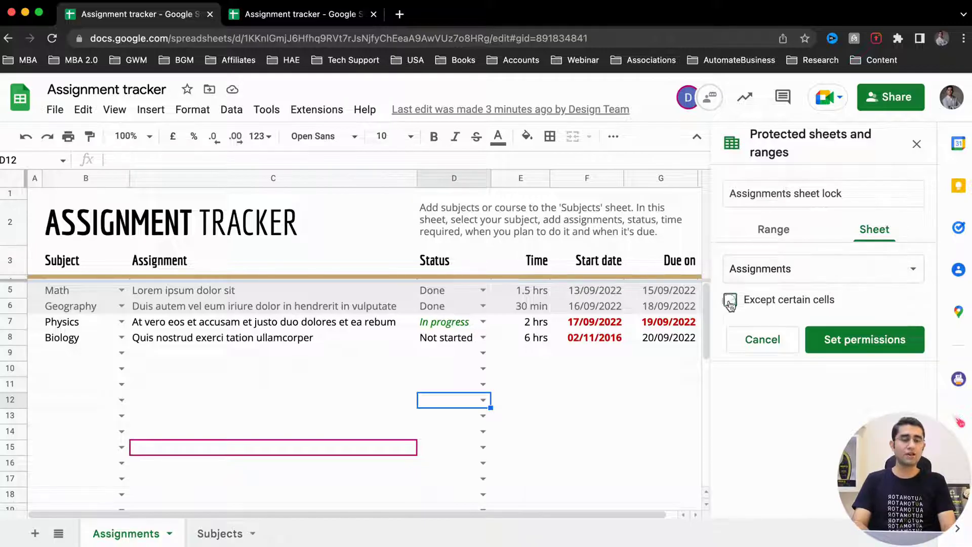
left_click(764, 329)
key("BackSpace")
key("BackSpace")
key("BackSpace")
type("D:D")
left_click(879, 354)
Step: Try limiting the exempt Status range to D1:D100, and restore it to D:D
left_click(741, 324)
type("1")
type("100")
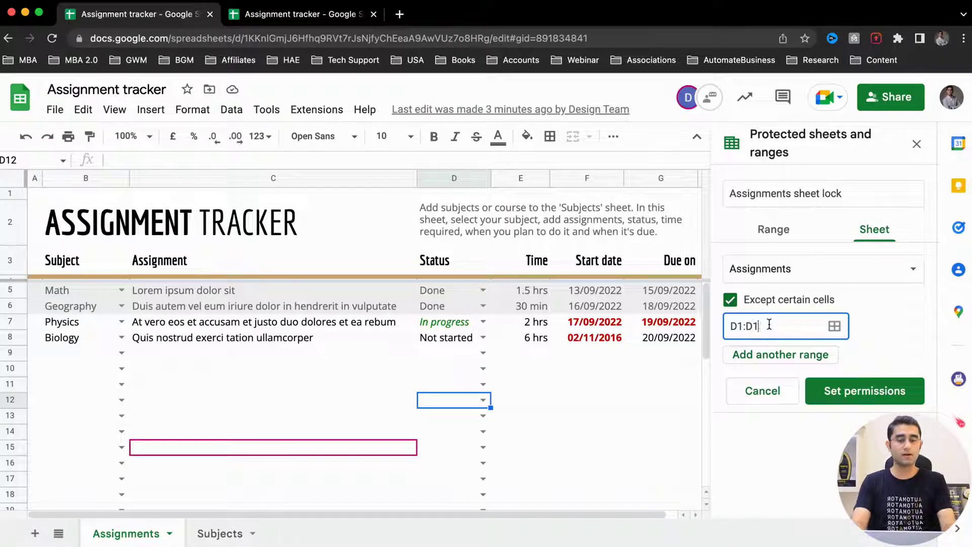
key("BackSpace")
key("BackSpace")
key("BackSpace")
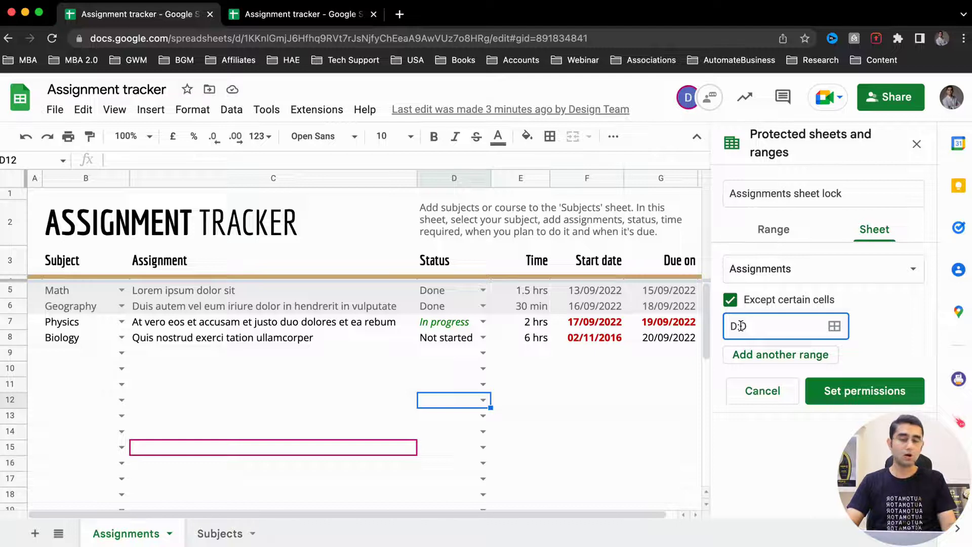
left_click(890, 352)
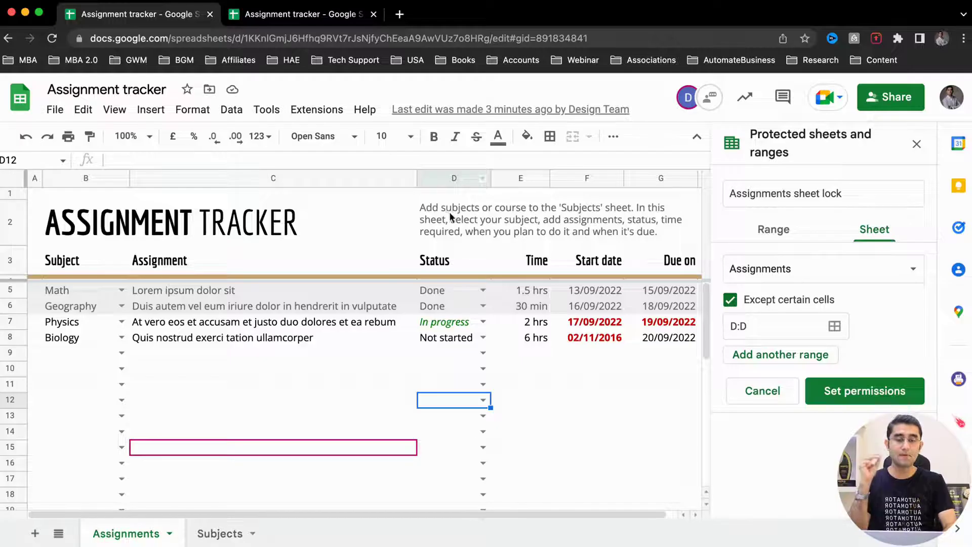
Step: Add the Time column, E:E, as a second exempt range and proceed to the editing permissions
left_click(804, 355)
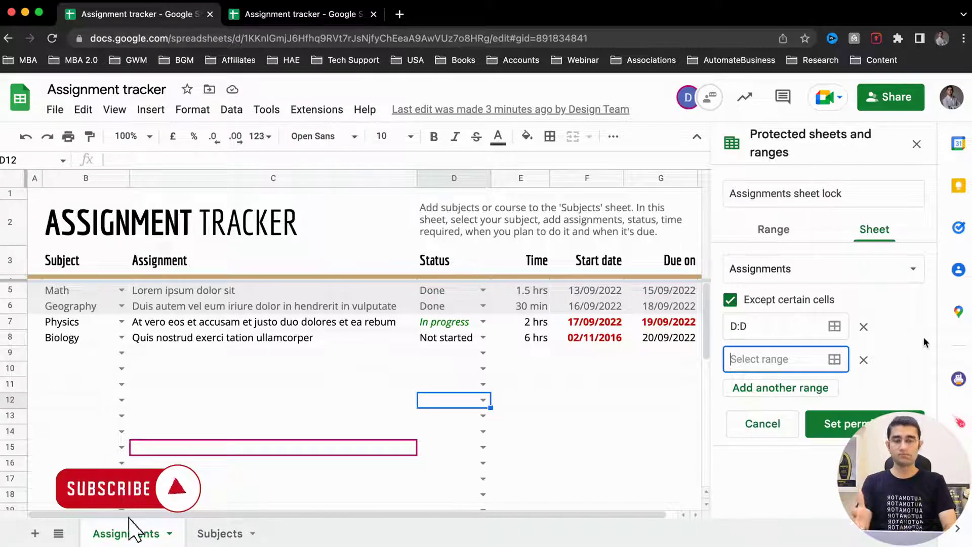
type("E:E")
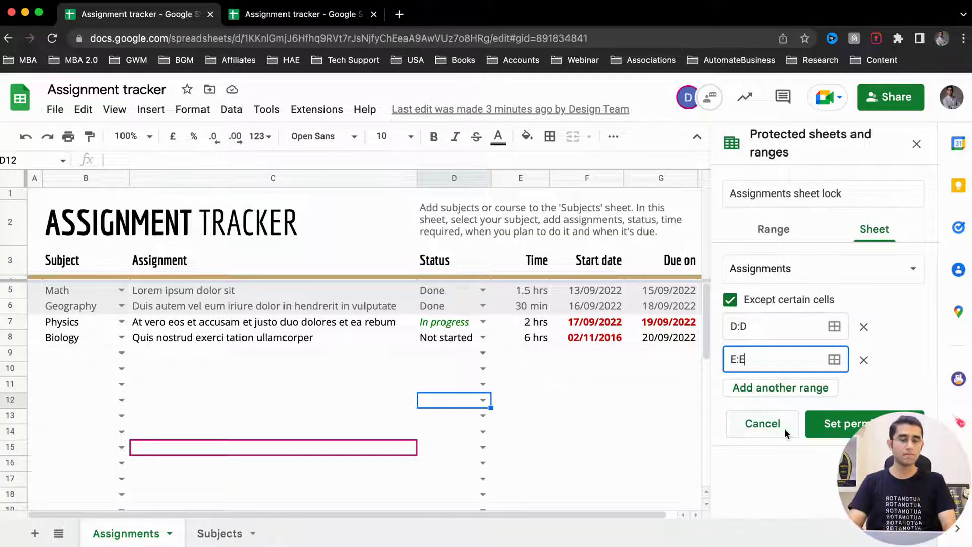
left_click(847, 434)
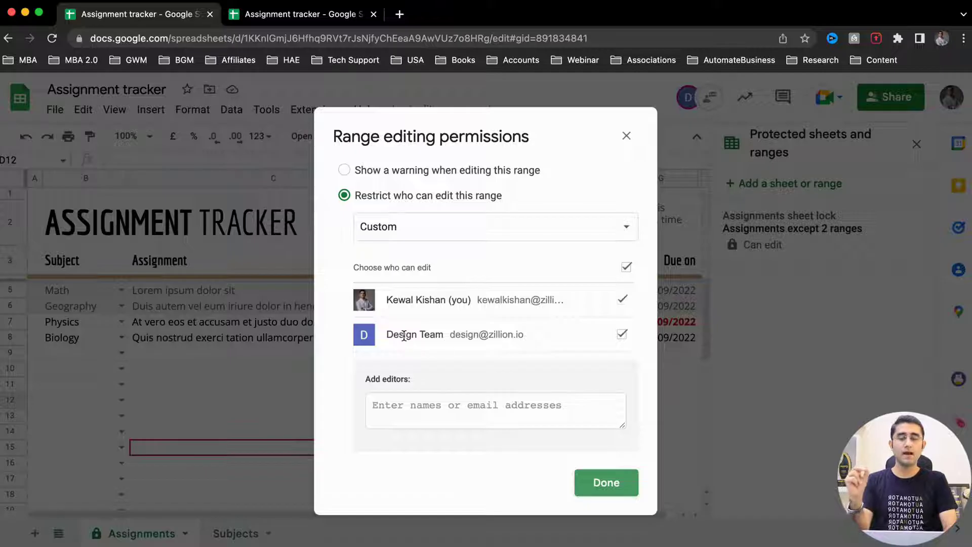
Step: Remove Design Team from the people allowed to edit the protected Assignments sheet
left_click_drag(404, 335, 530, 332)
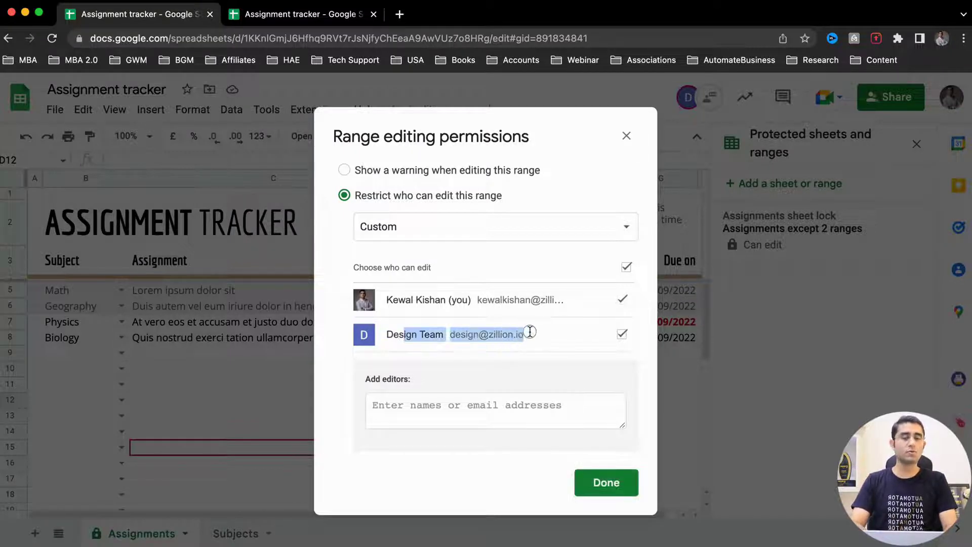
left_click(622, 335)
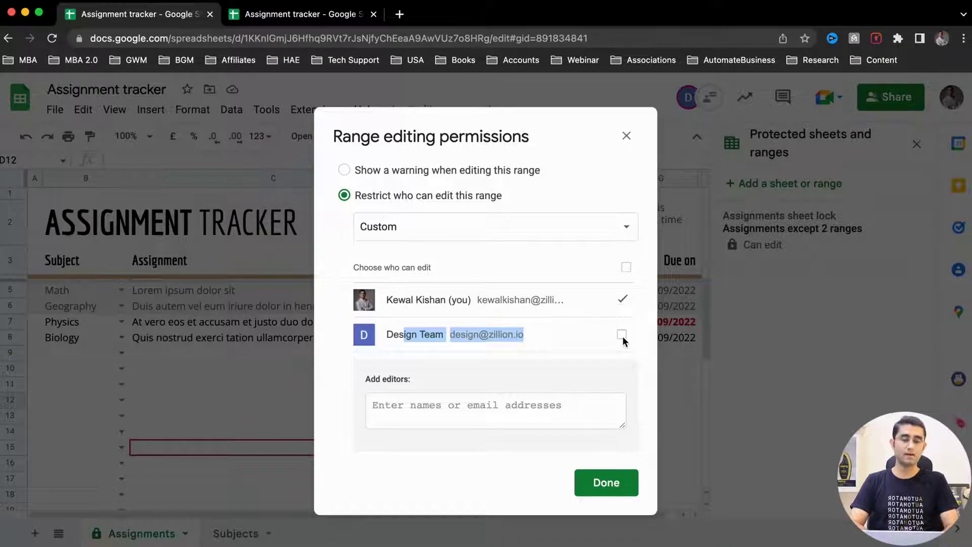
left_click(573, 337)
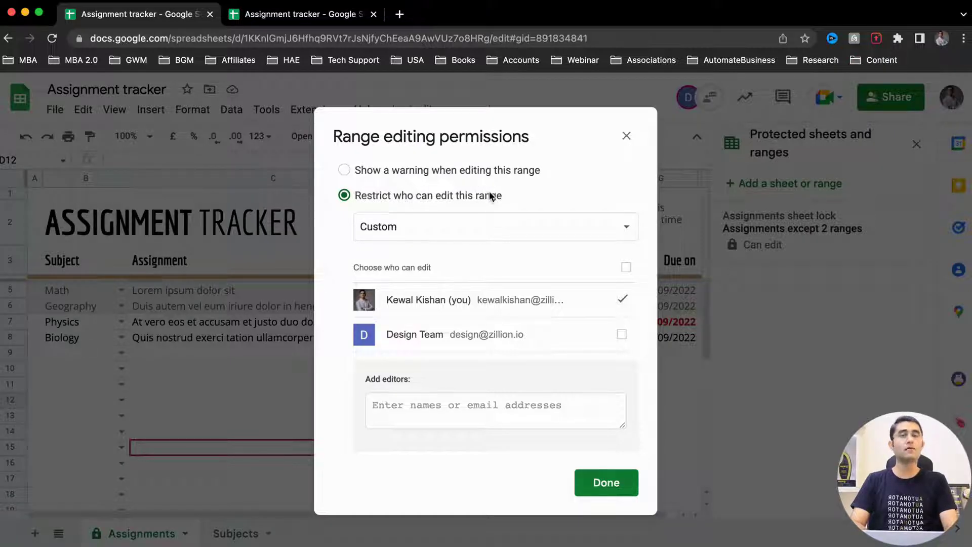
Step: Keep the protection on restricting who can edit, with Design Team excluded, and save the permissions
left_click(427, 171)
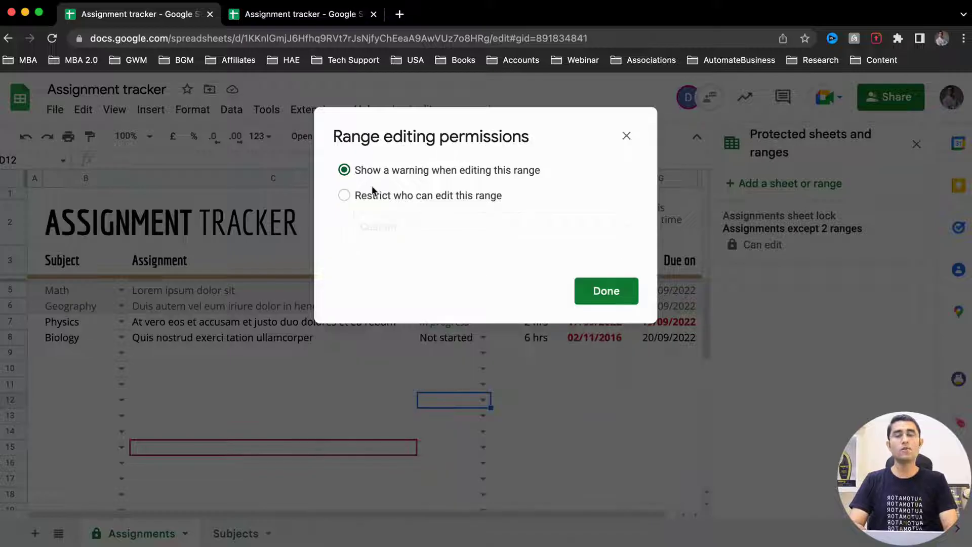
left_click(344, 196)
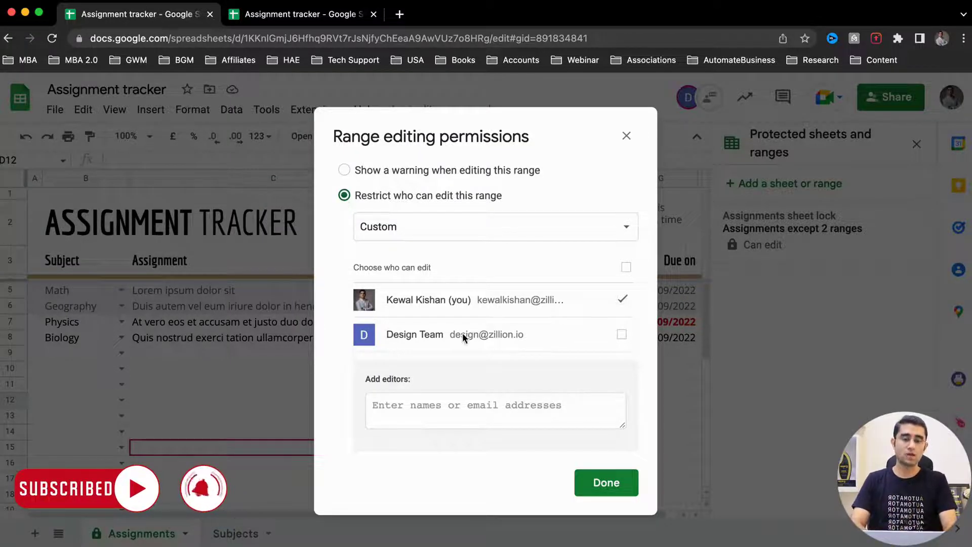
left_click_drag(462, 335, 516, 334)
left_click_drag(415, 336, 488, 334)
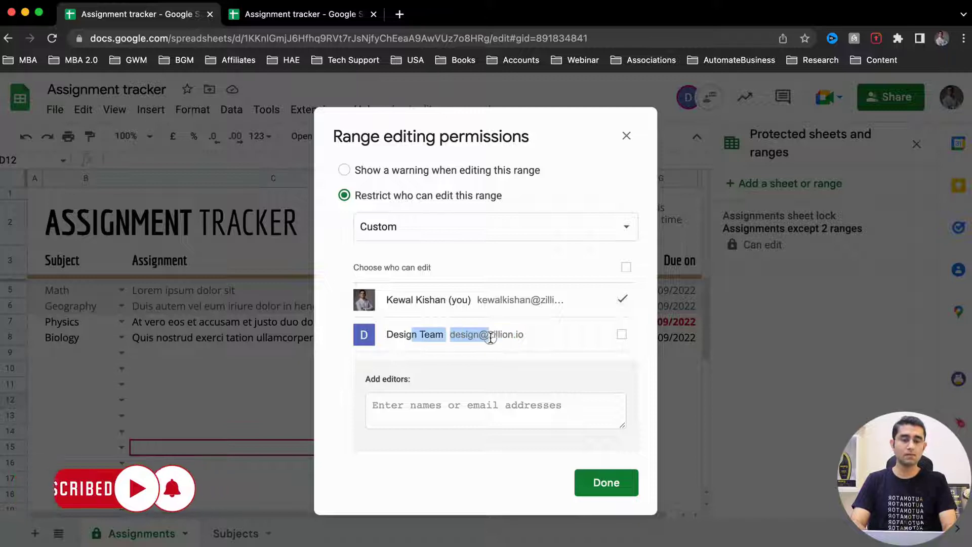
left_click(622, 335)
left_click(621, 334)
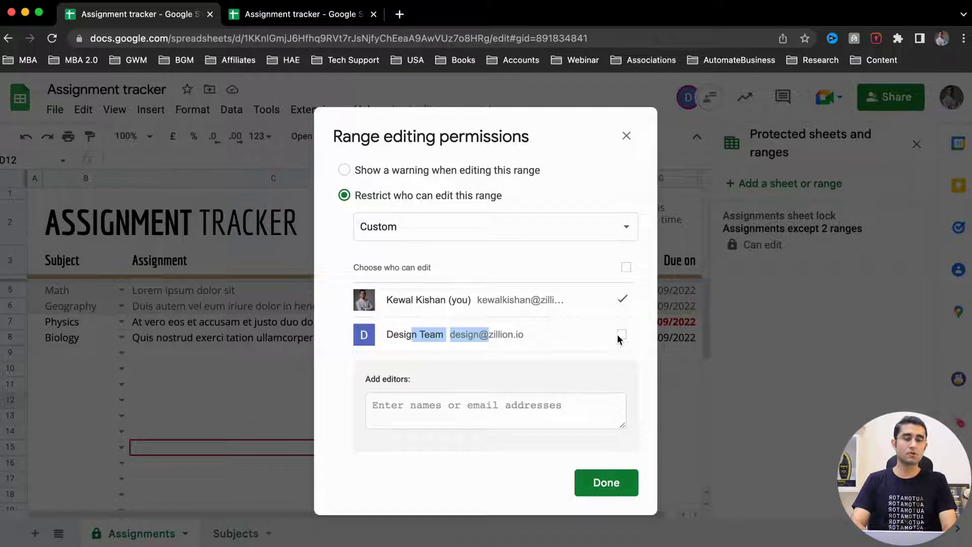
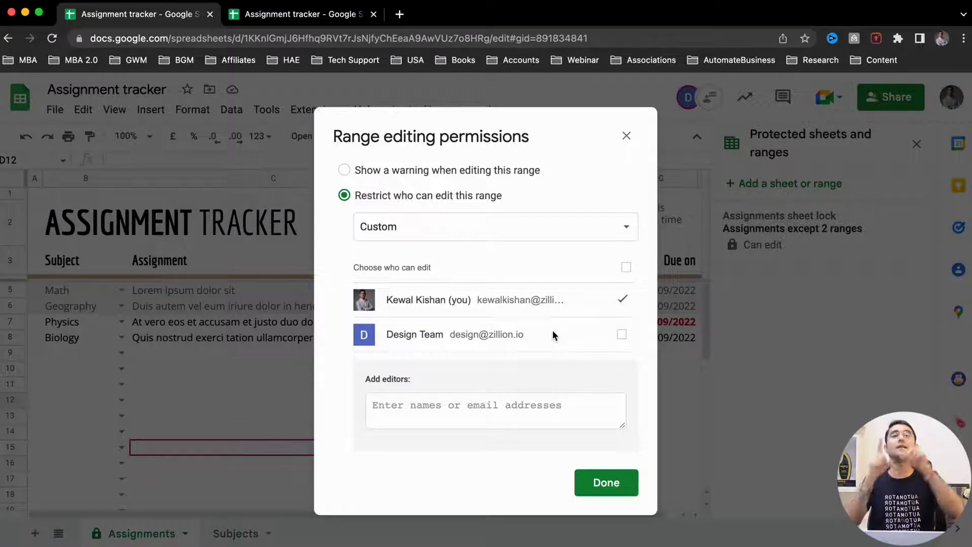
left_click(618, 483)
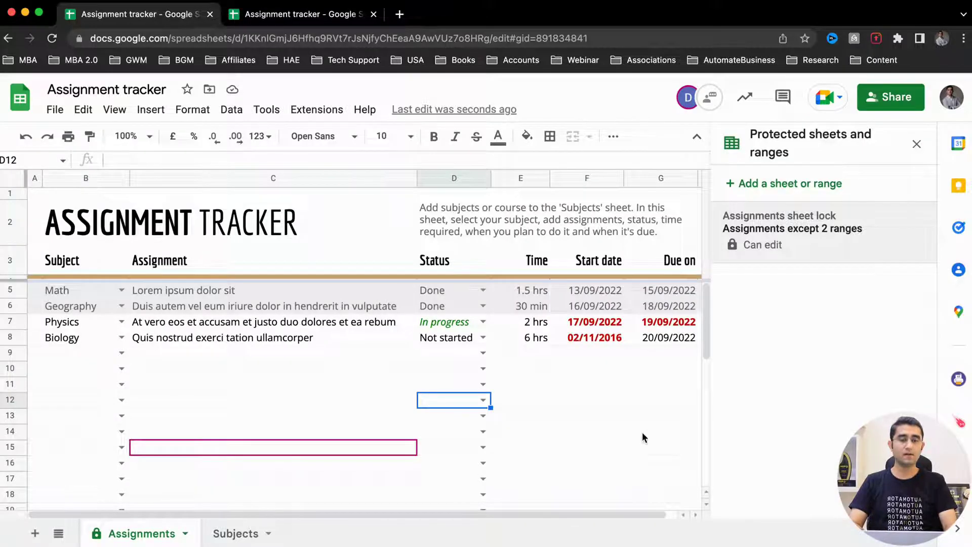
Step: Examine the saved Assignments sheet lock entry and its exempt ranges in the protected sheets and ranges list
scroll(809, 244, "up", 3)
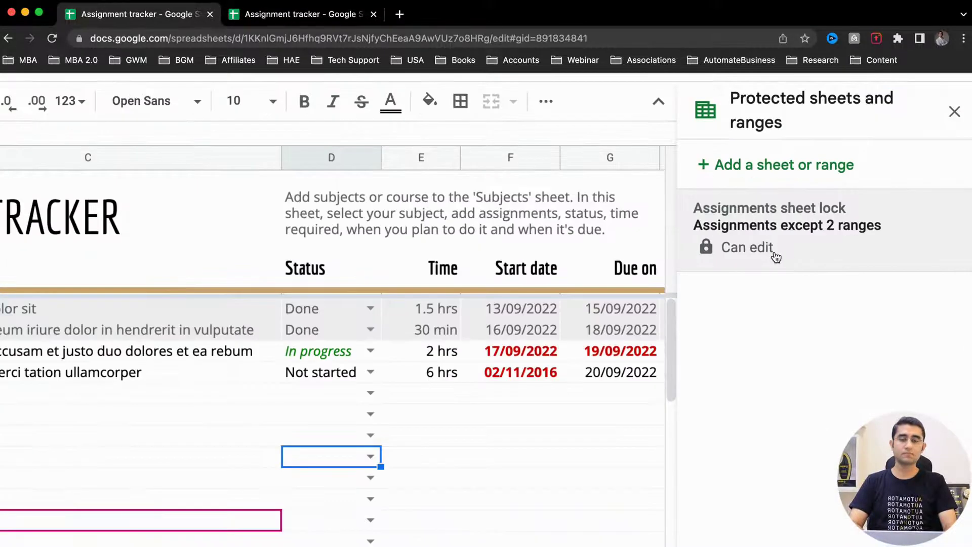
scroll(776, 257, "up", 5)
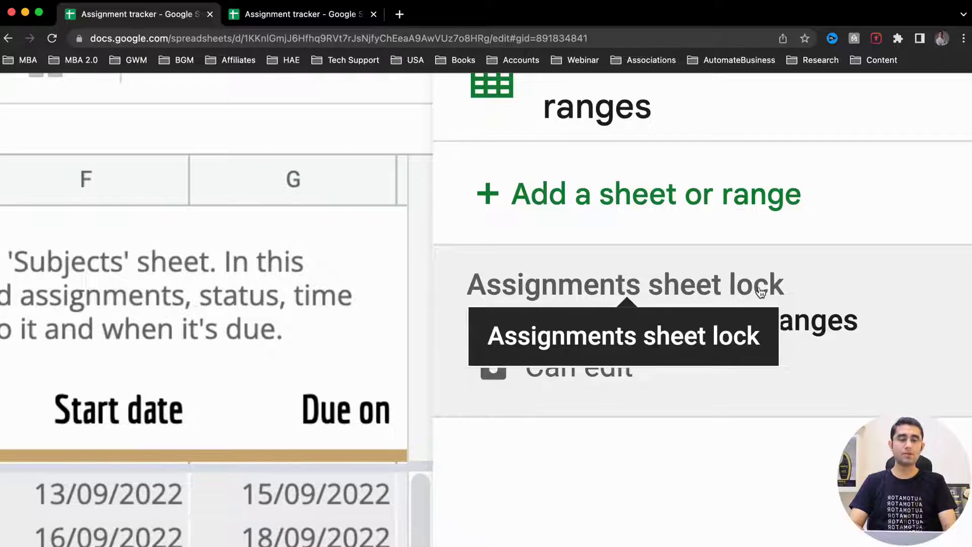
scroll(745, 423, "down", 2)
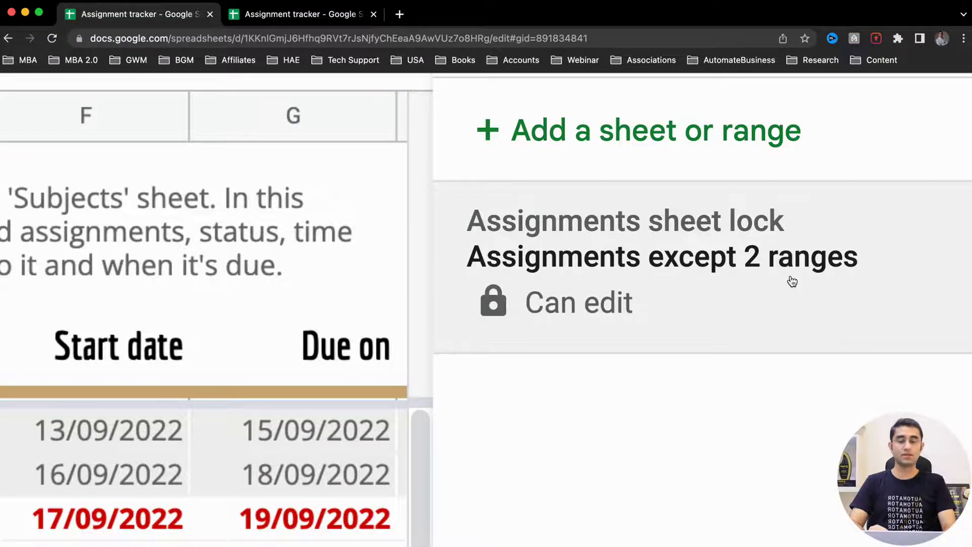
scroll(793, 282, "down", 5)
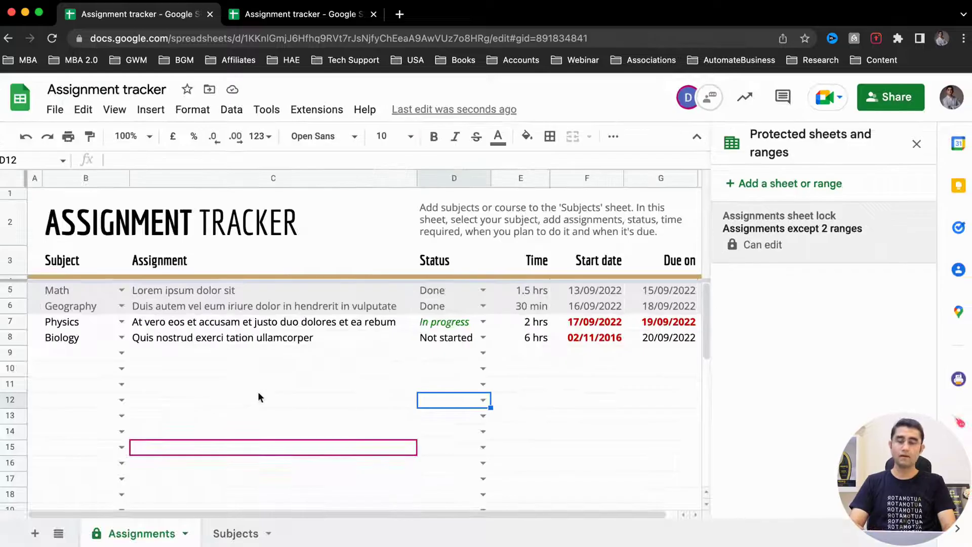
Step: Switch to the Design Team account's view of the Assignment tracker and close the owner's copy
left_click(306, 391)
left_click(304, 15)
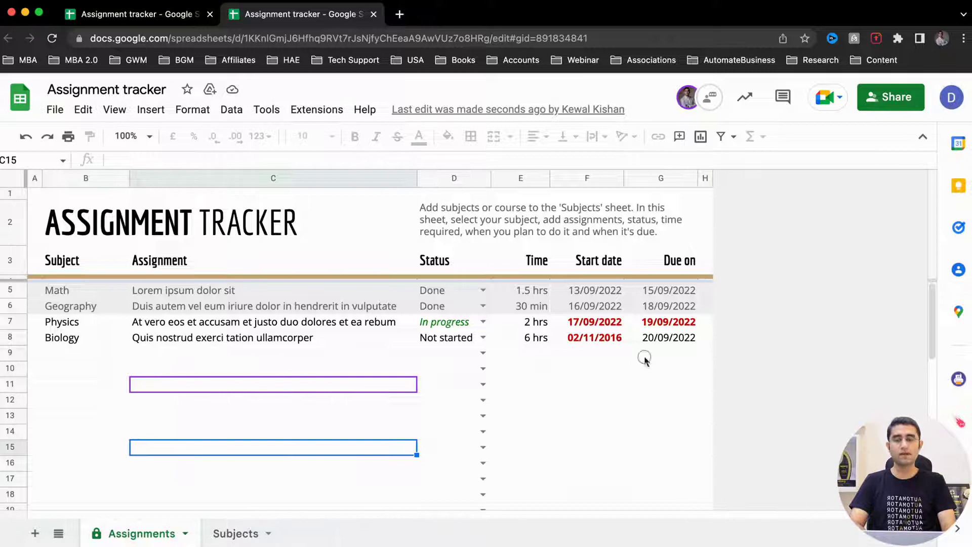
left_click(210, 14)
Step: Check as Design Team the access to cells in the Assignment, Status and Time columns, including D9:D18
left_click(188, 376)
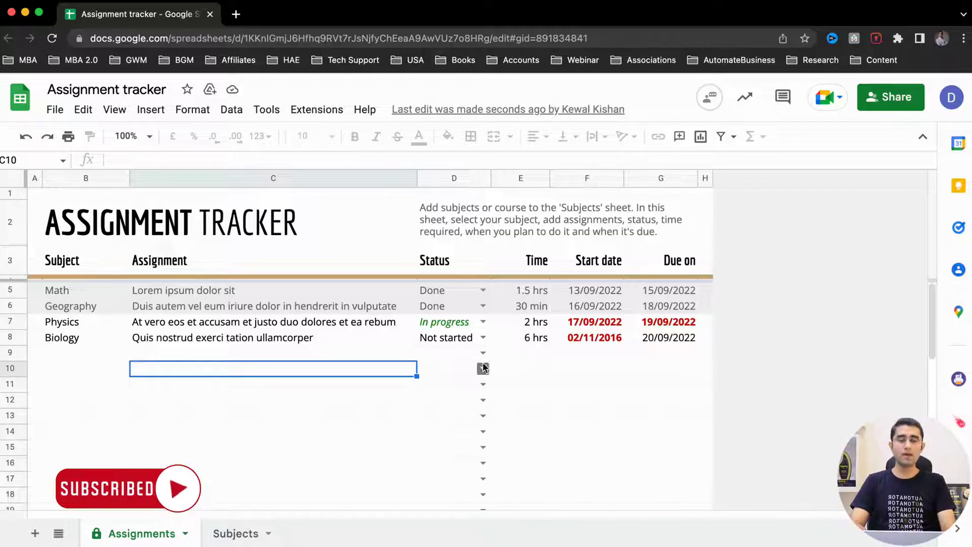
left_click_drag(452, 350, 443, 501)
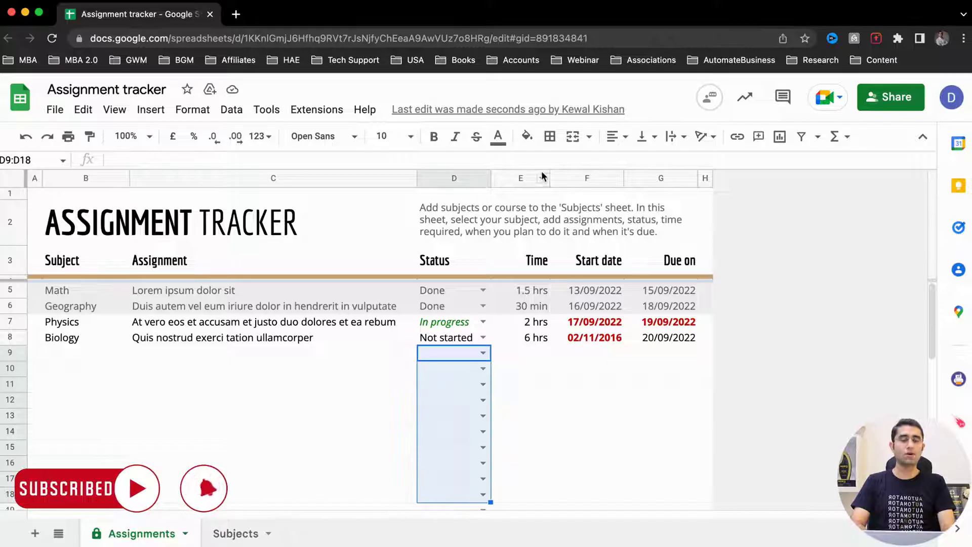
left_click_drag(526, 277, 528, 435)
left_click(437, 386)
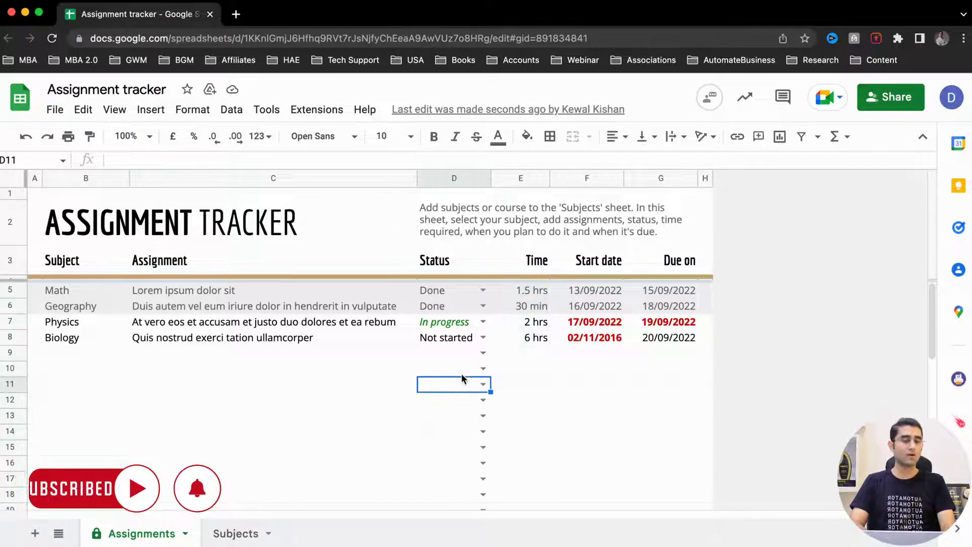
left_click(483, 370)
left_click(509, 374)
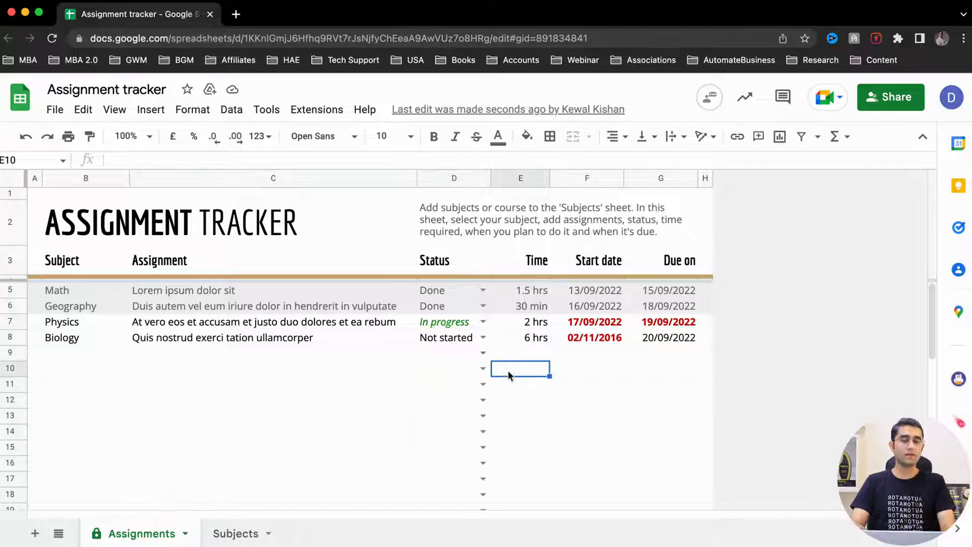
Step: Set the Geography and Math statuses to In progress and the Math time to 2.5 hrs
left_click(481, 308)
left_click(469, 350)
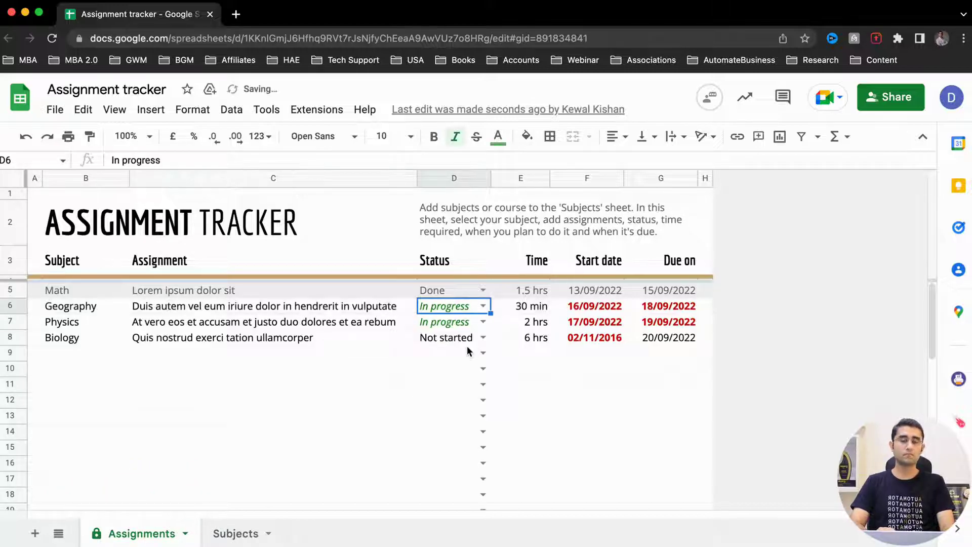
left_click(483, 290)
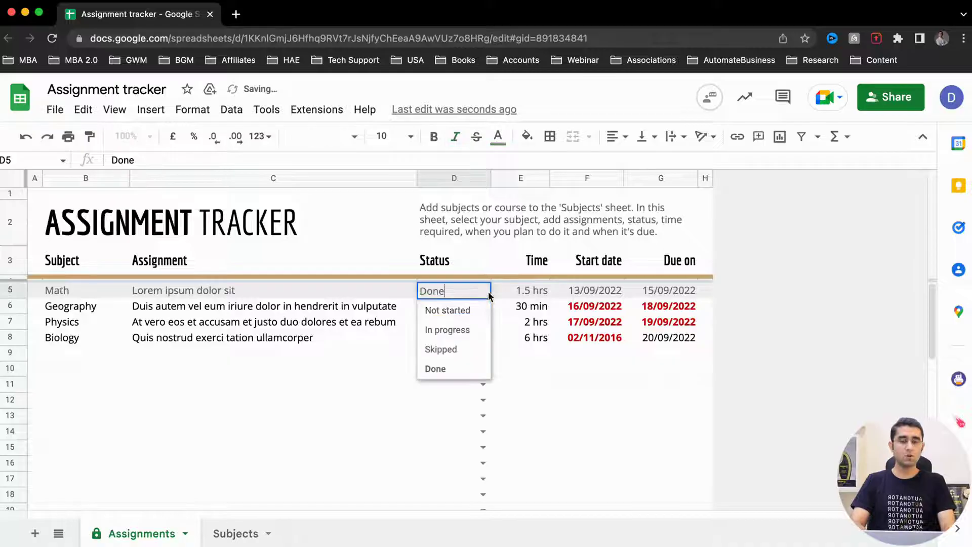
left_click(459, 329)
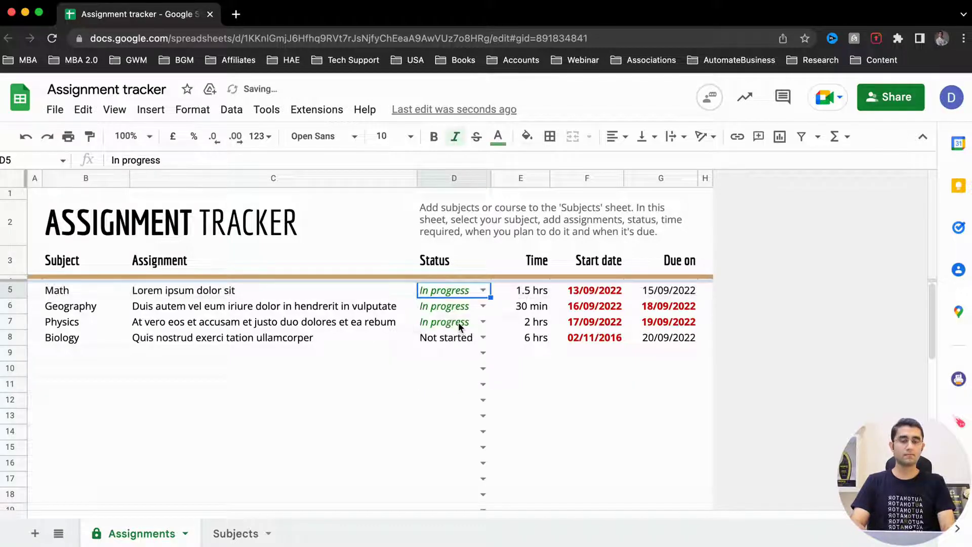
left_click(532, 291)
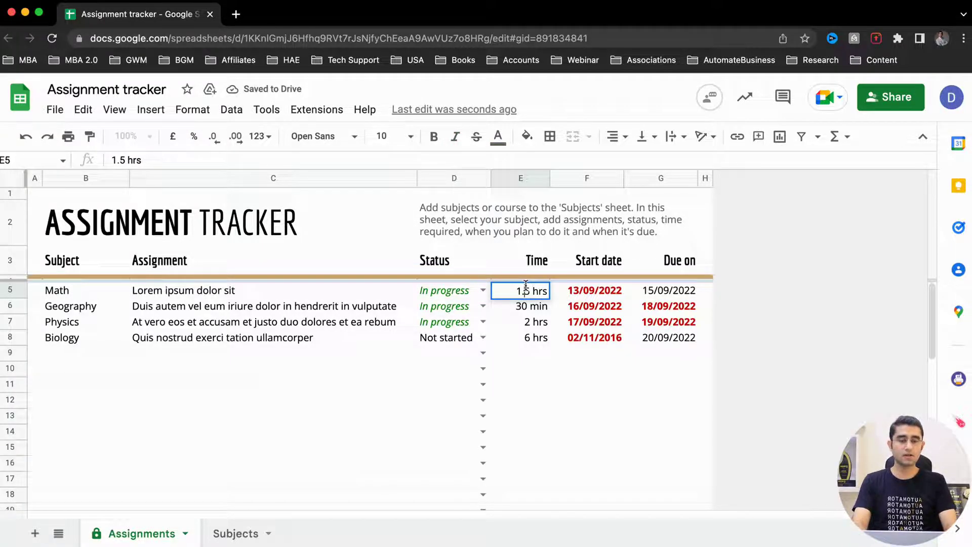
key("Return")
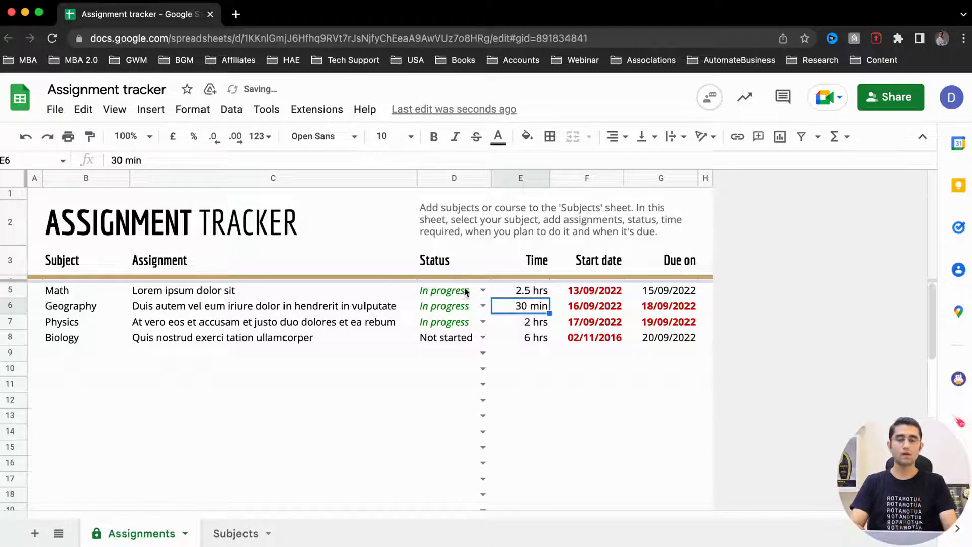
Step: Try to edit the Math assignment text in C5, read the protection notice and dismiss it
double_click(311, 295)
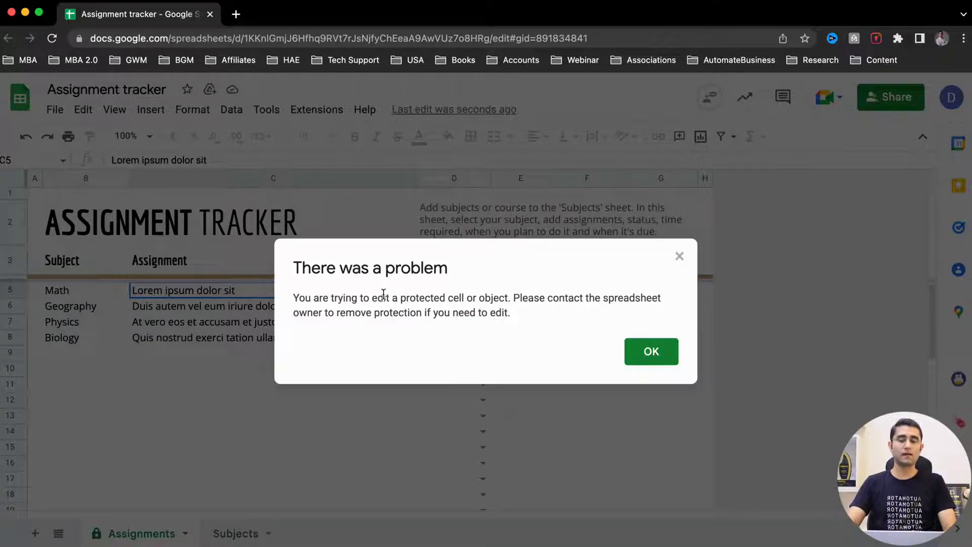
left_click_drag(427, 295, 445, 294)
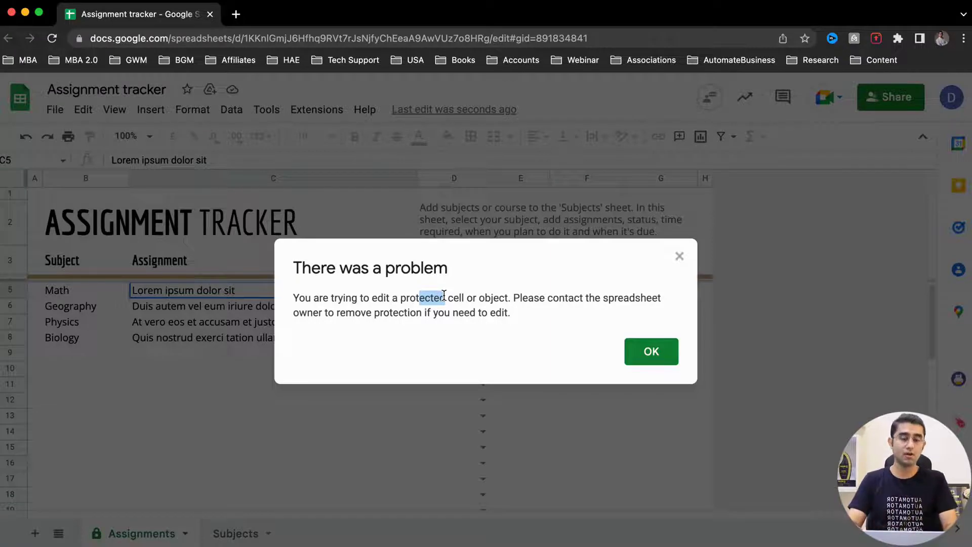
left_click_drag(546, 298, 618, 299)
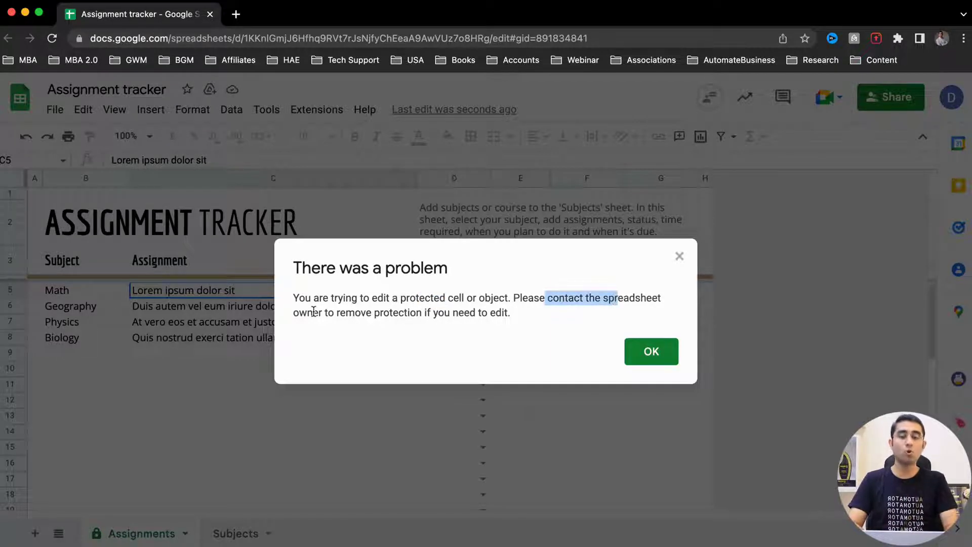
left_click_drag(313, 311, 502, 314)
left_click(650, 351)
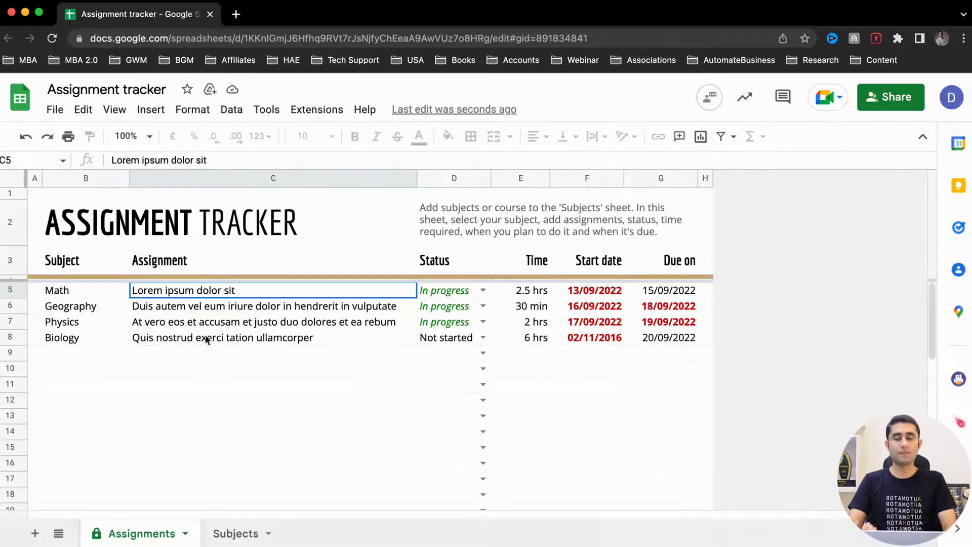
Step: Check which cell actions are available for the protected Assignment cells C6:C12
left_click_drag(200, 305, 200, 395)
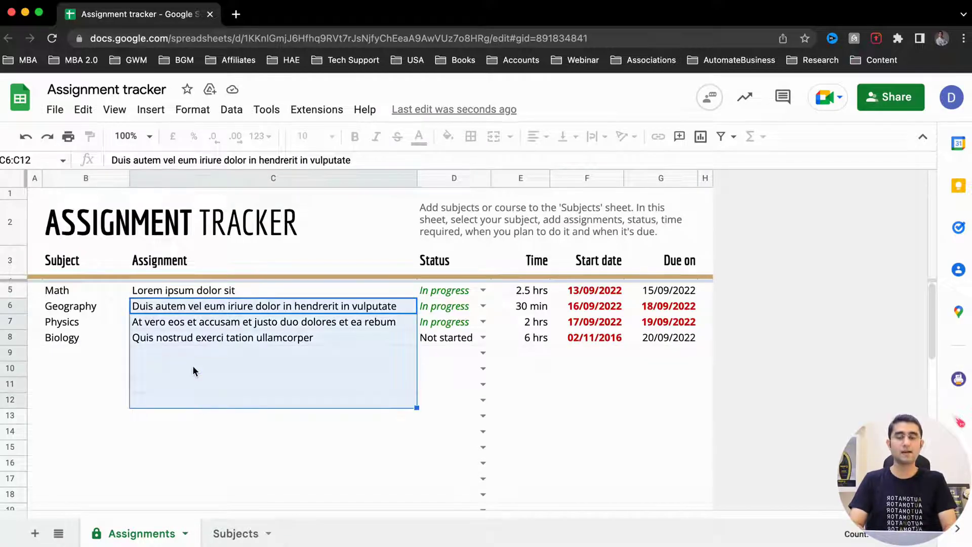
right_click(193, 371)
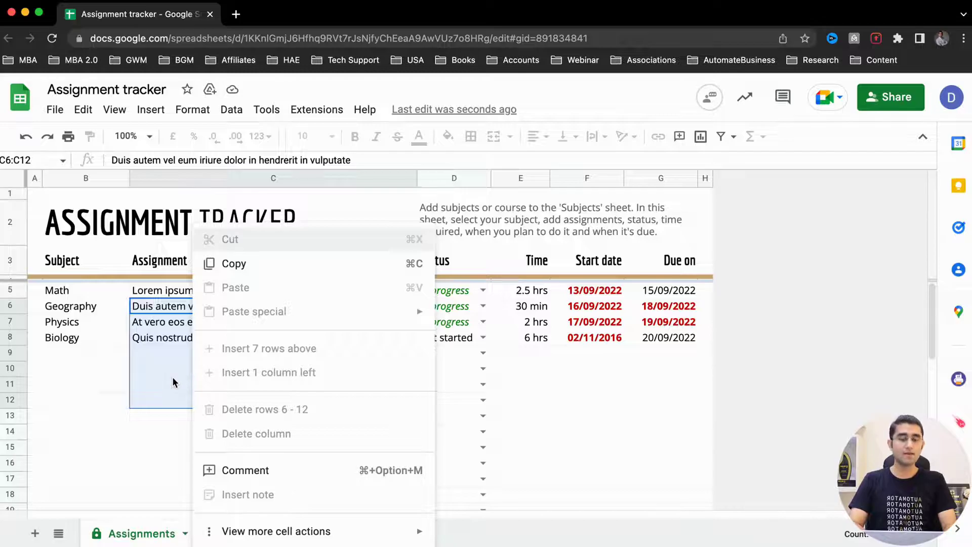
left_click(172, 377)
left_click(279, 305)
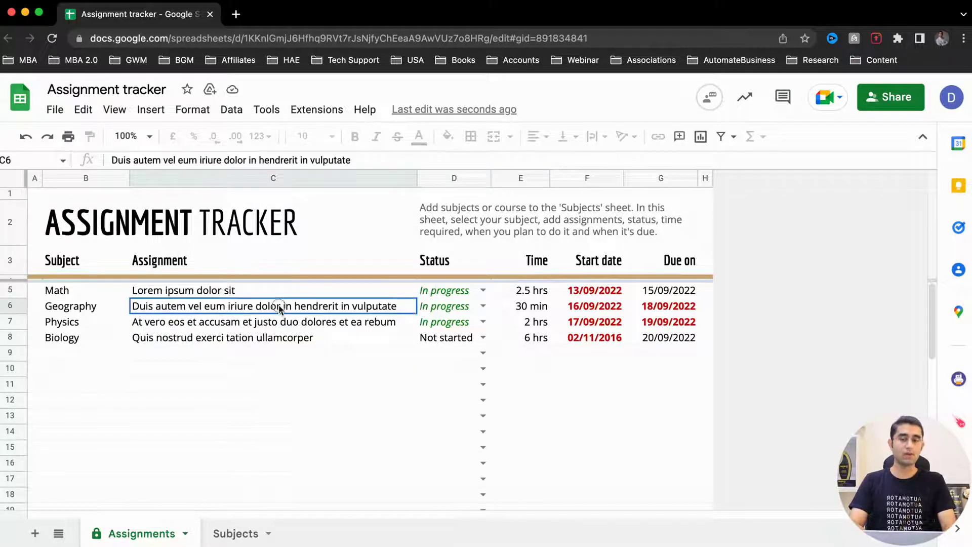
Step: Add the comment "Please allow me to edit this range because......" to the Math assignment cell C5
left_click(263, 289)
right_click(263, 289)
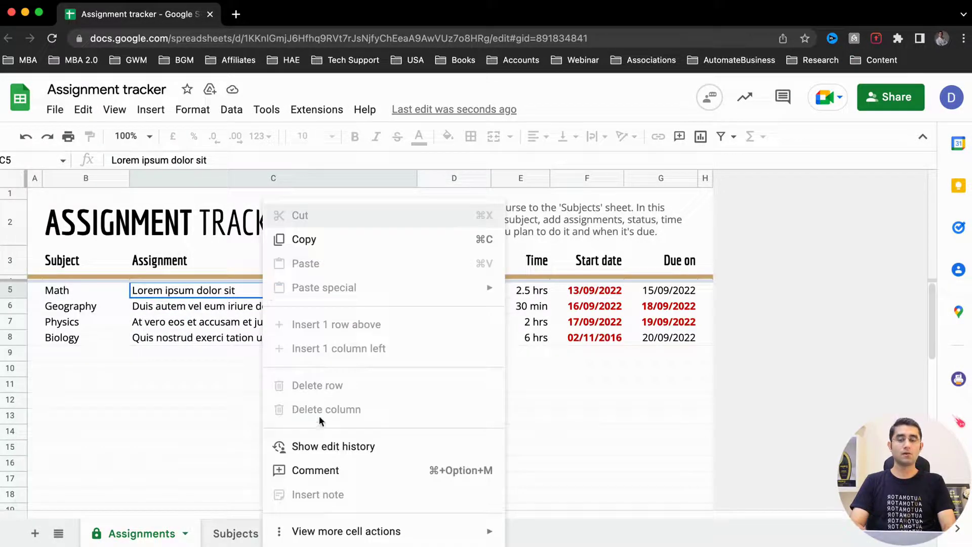
left_click(317, 468)
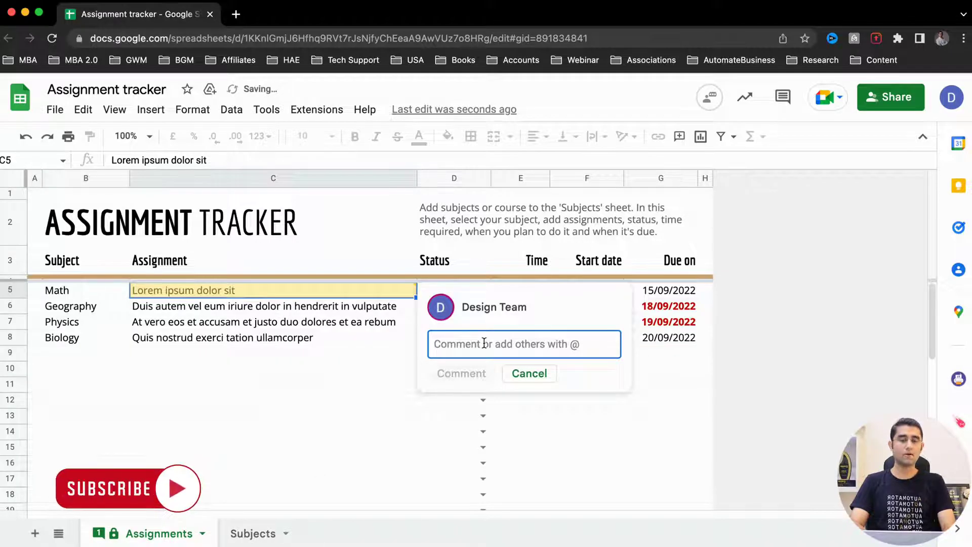
type("Please allo")
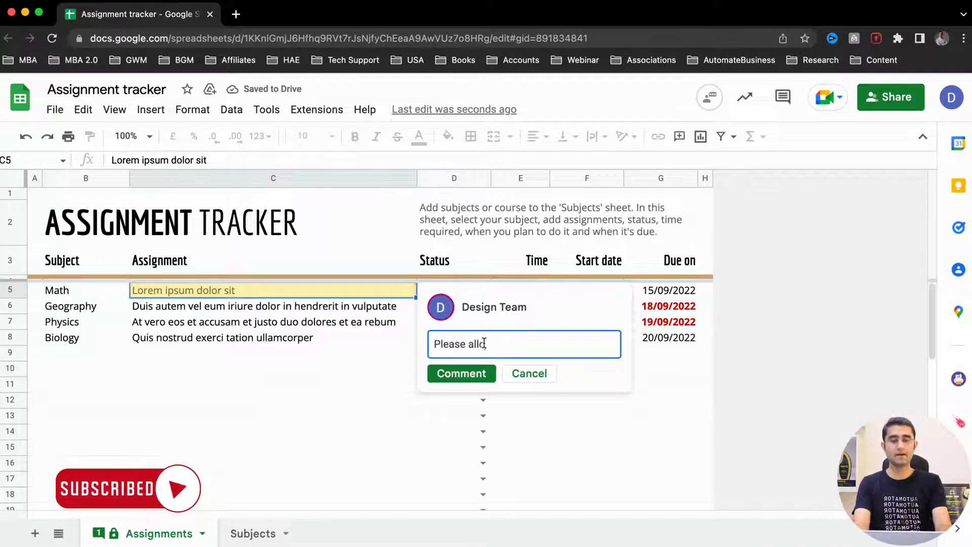
type("w me to edi")
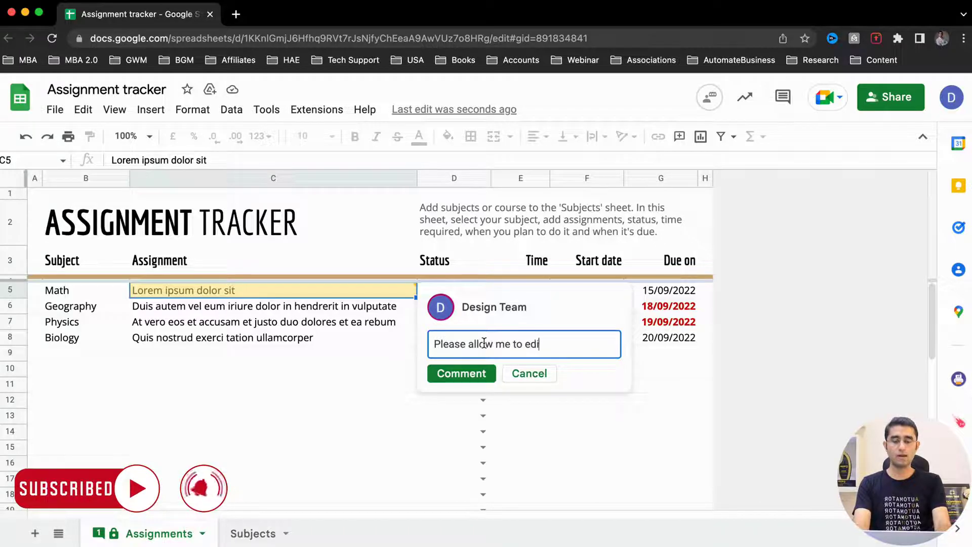
type("t this ran")
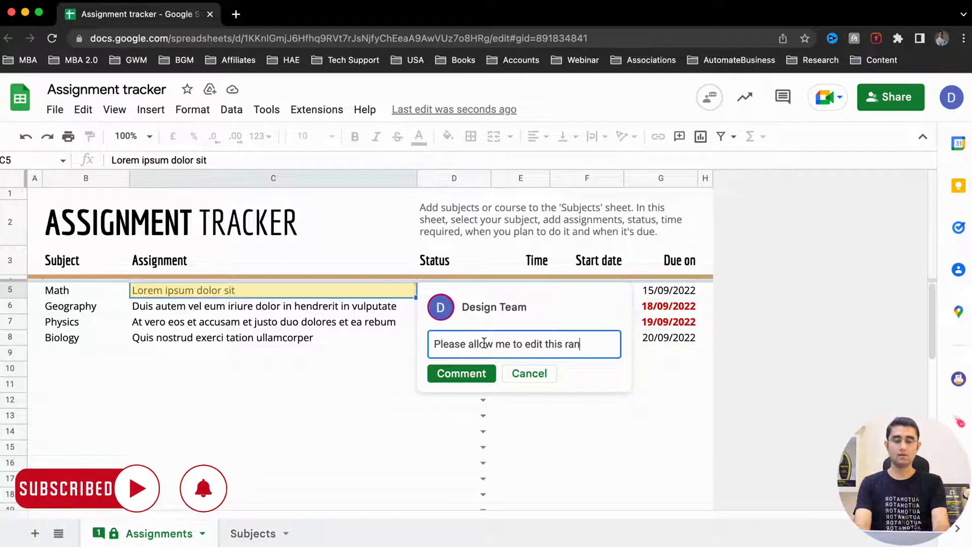
type("ge because......")
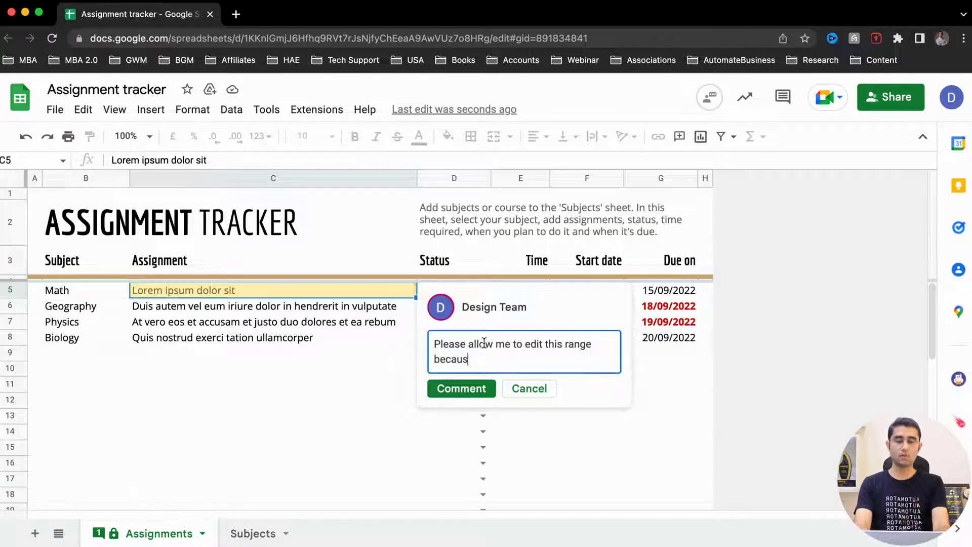
left_click(458, 390)
left_click(458, 391)
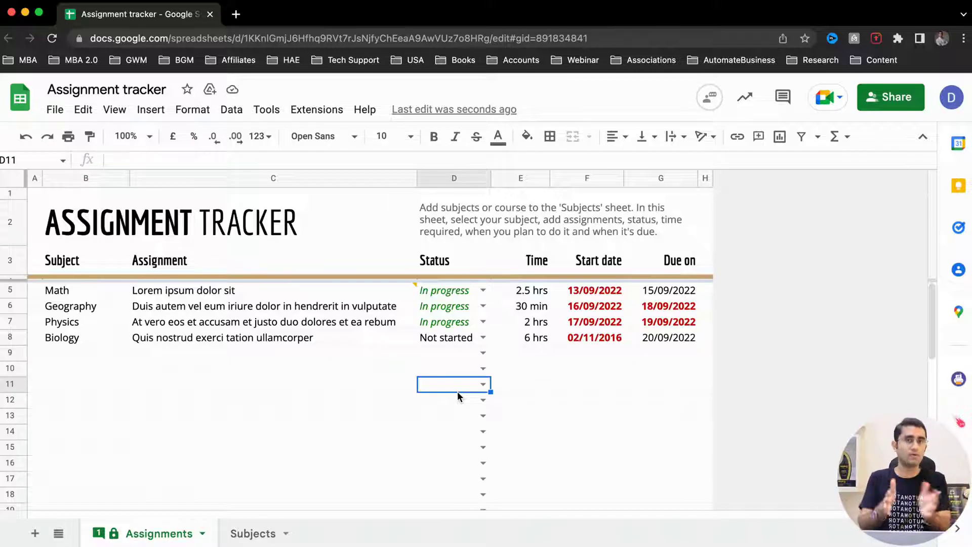
Step: Try to edit the protected cells B8, C16 and G16, dismissing the notice each time
left_click_drag(315, 229, 306, 412)
left_click(280, 329)
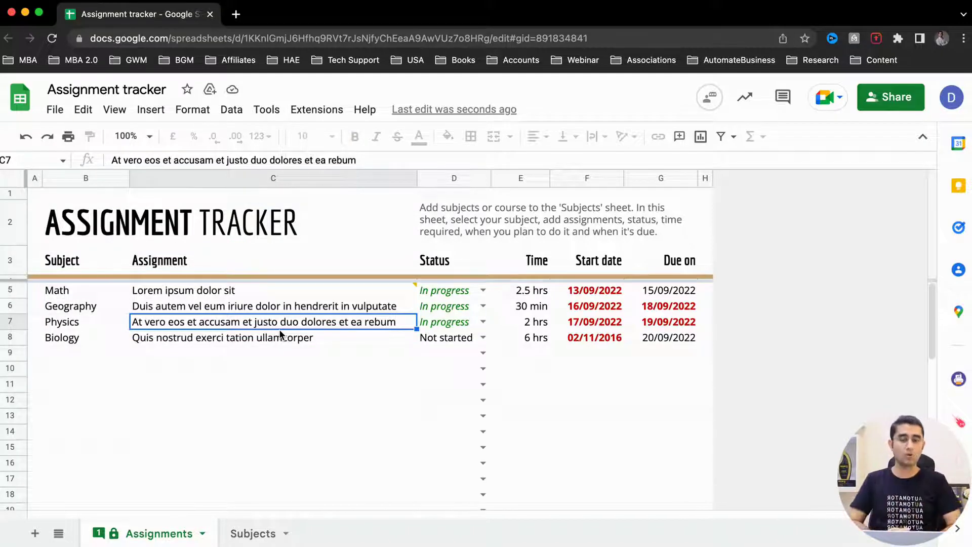
double_click(76, 339)
left_click(652, 352)
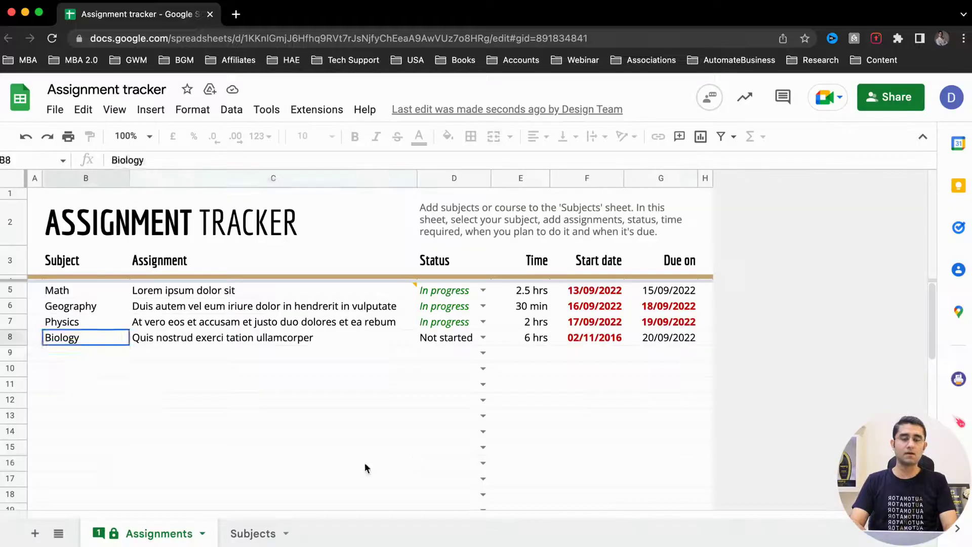
double_click(365, 463)
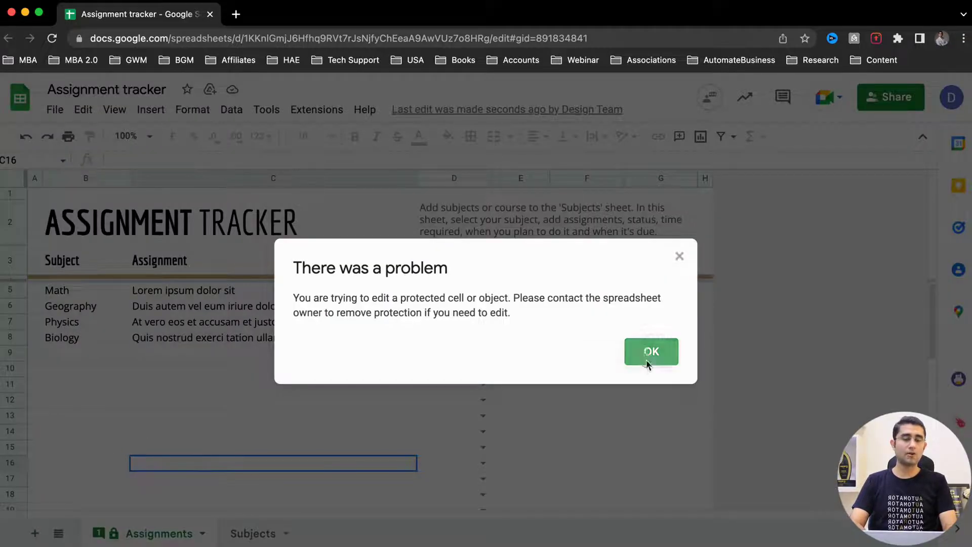
left_click(651, 351)
double_click(651, 463)
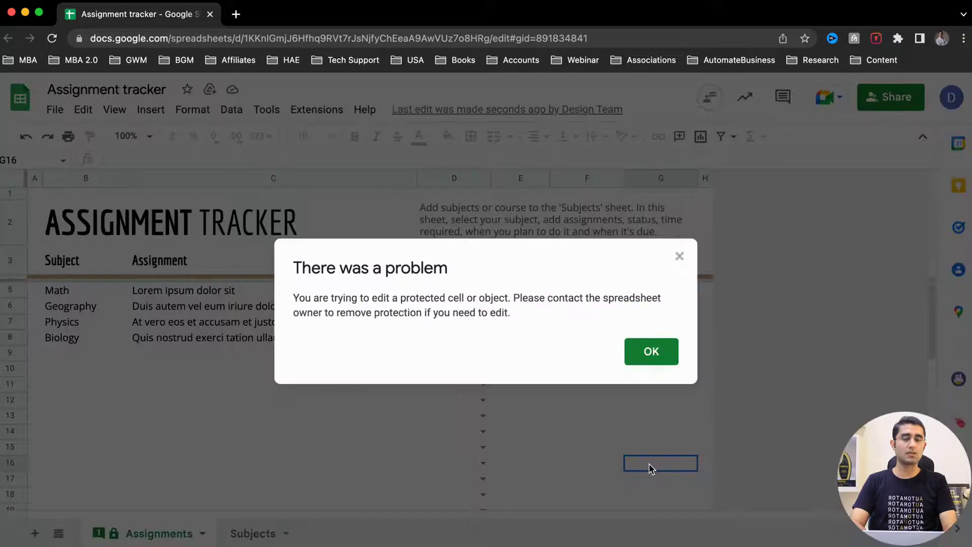
left_click(637, 363)
Step: Enter the test text "jabwdanbd]" in the Time column cell E13
left_click(515, 414)
type("jabwdanbd")
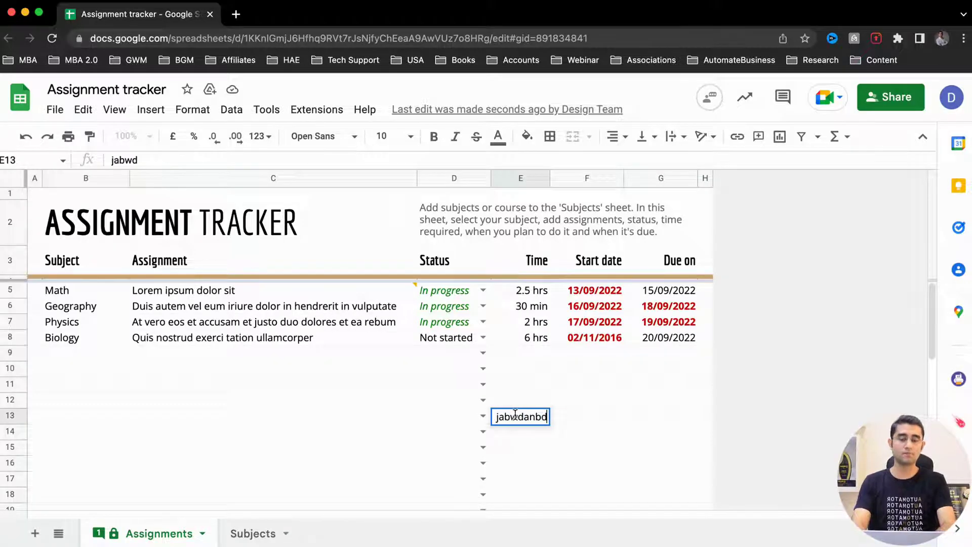
type("]")
key("Return")
Step: Replace the test text in Time cell E13 with 12:00 am and set the status in D11 to Skipped
left_click(517, 417)
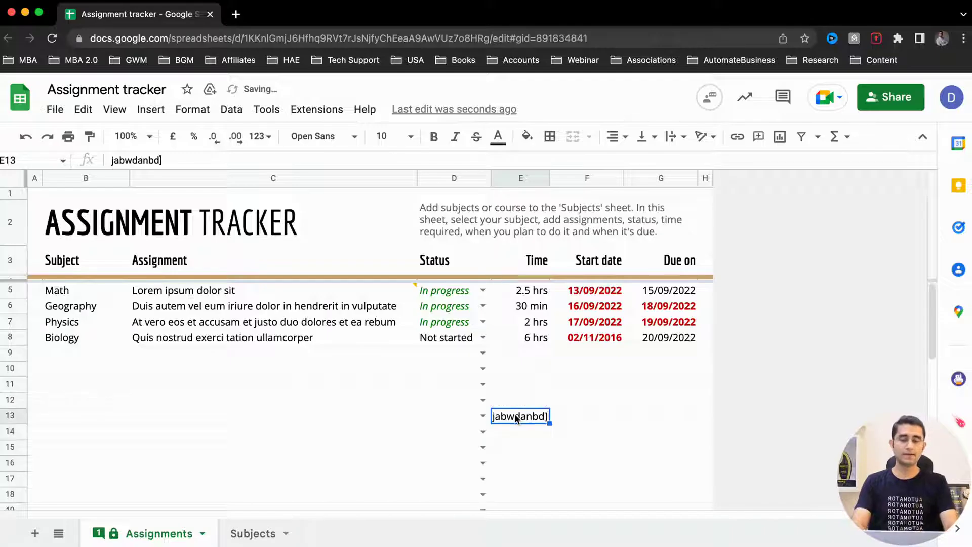
type("12:00 a")
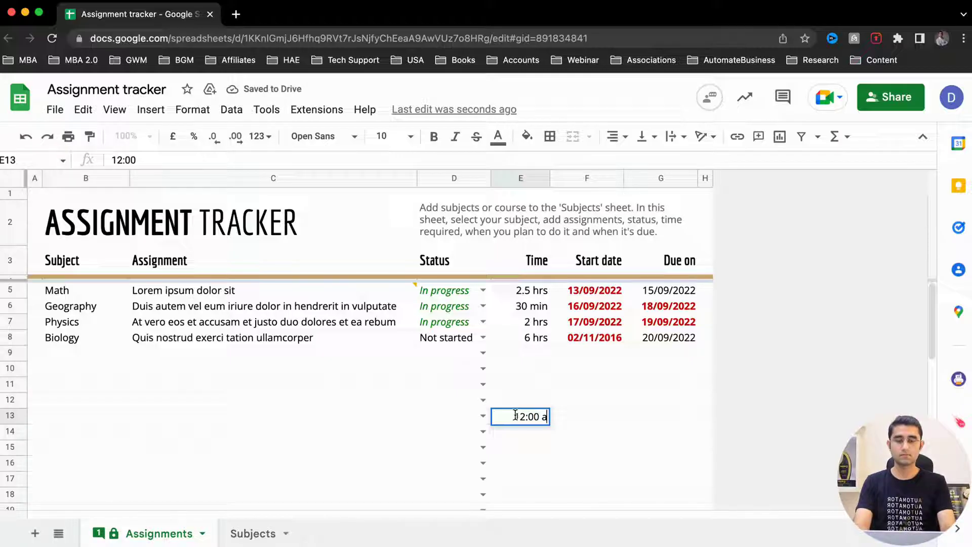
key("Return")
left_click(516, 416)
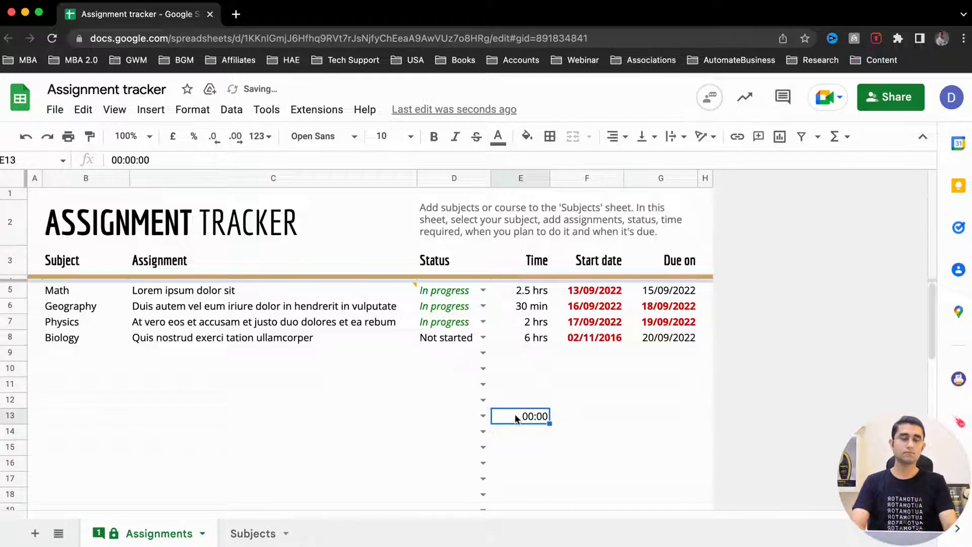
left_click(483, 384)
left_click(440, 443)
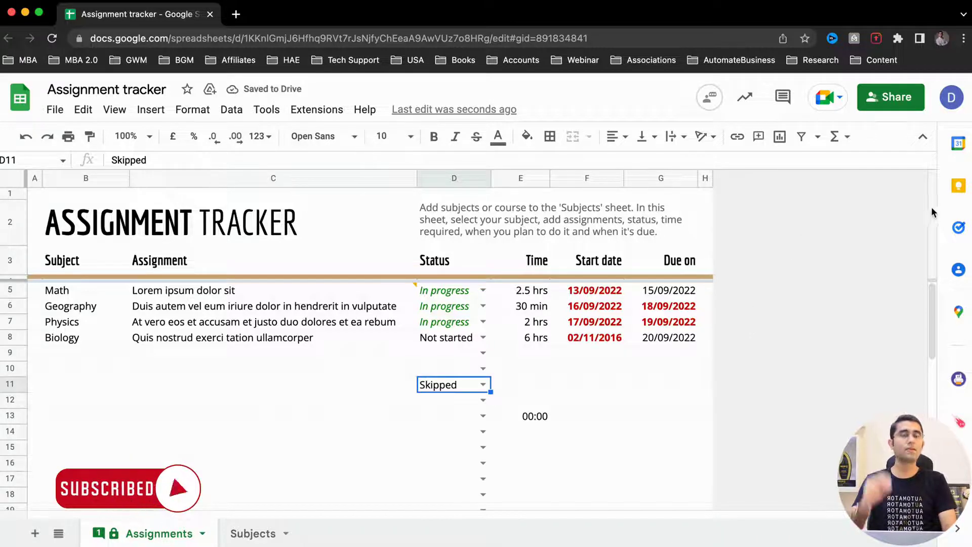
Step: Open the tracker under the owner's account and review who has access in its sharing settings
left_click(952, 96)
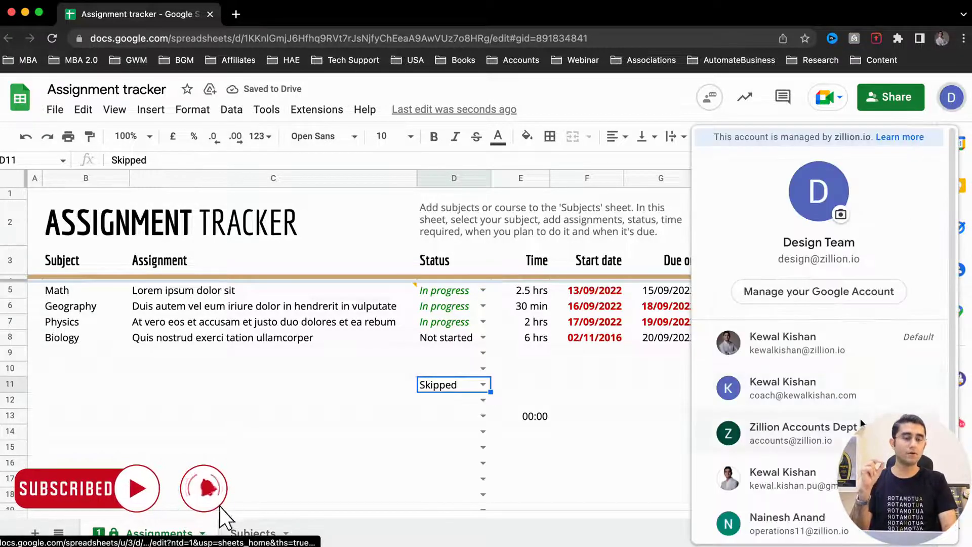
left_click(839, 356)
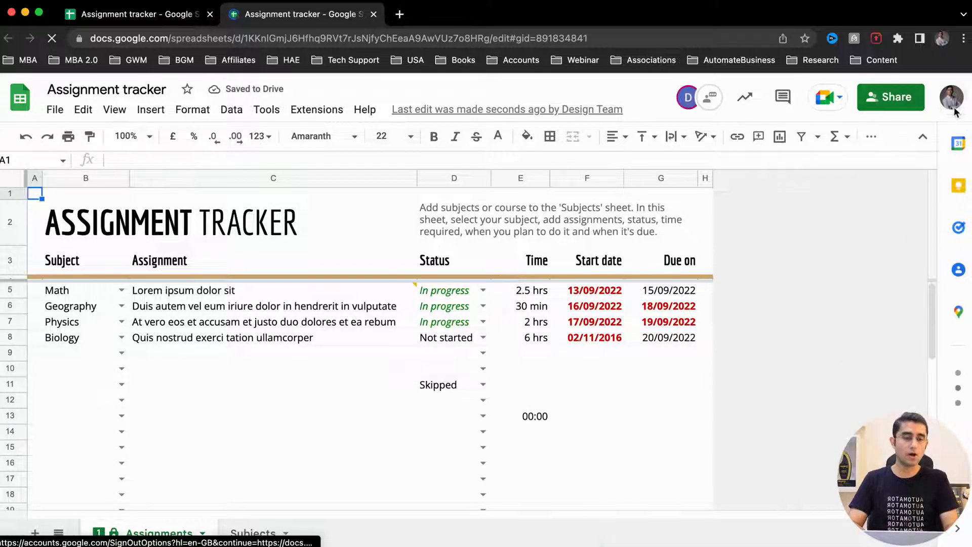
left_click(897, 104)
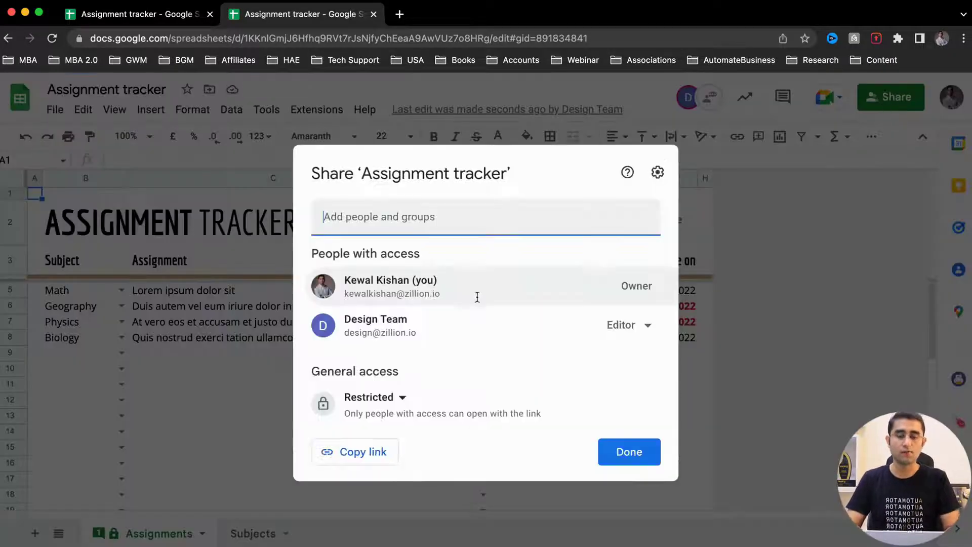
left_click(630, 282)
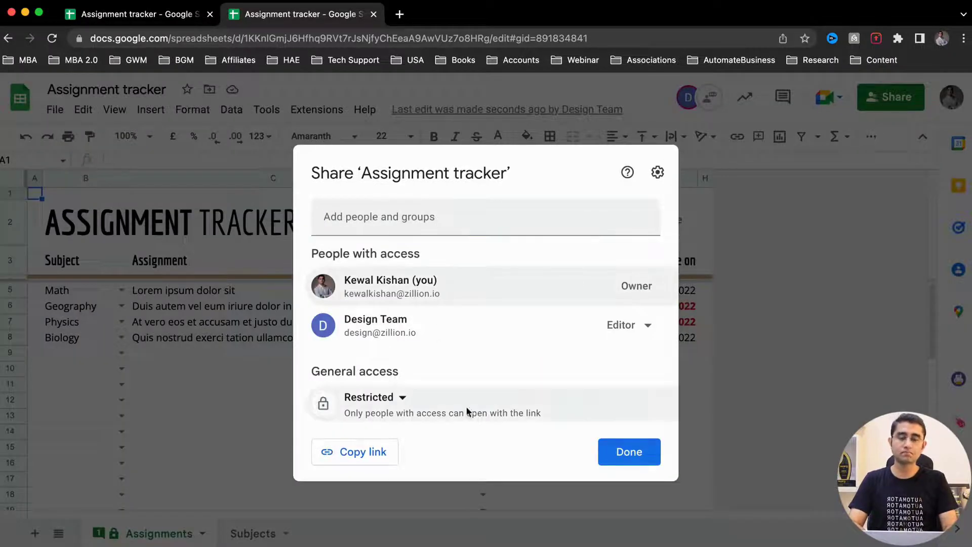
left_click(603, 454)
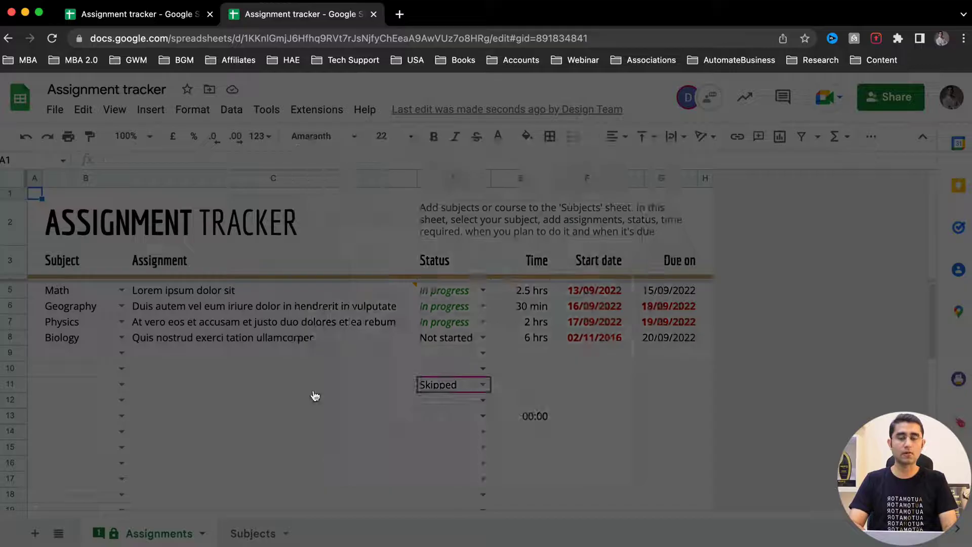
Step: Review the "Assignments sheet lock" protection, checking its excepted ranges and edit permissions
left_click(239, 373)
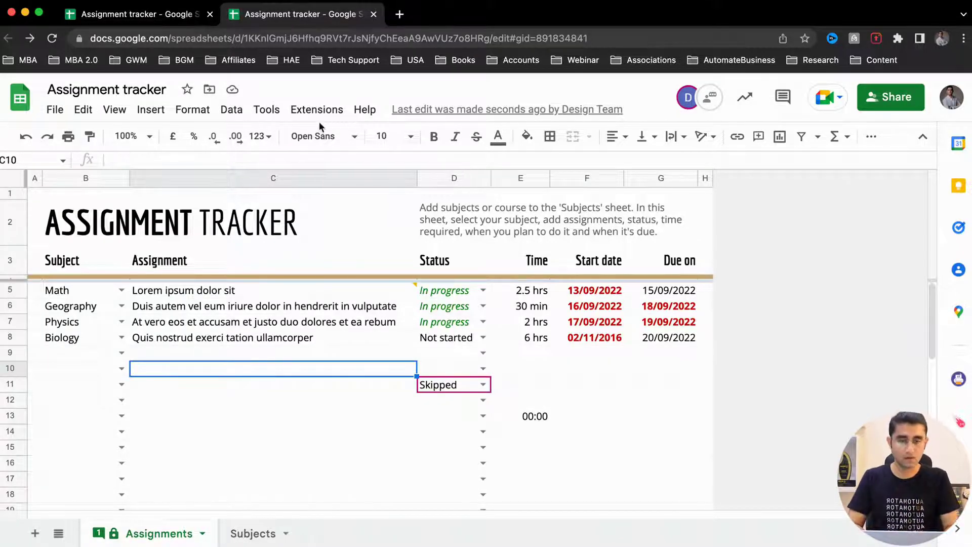
left_click(231, 110)
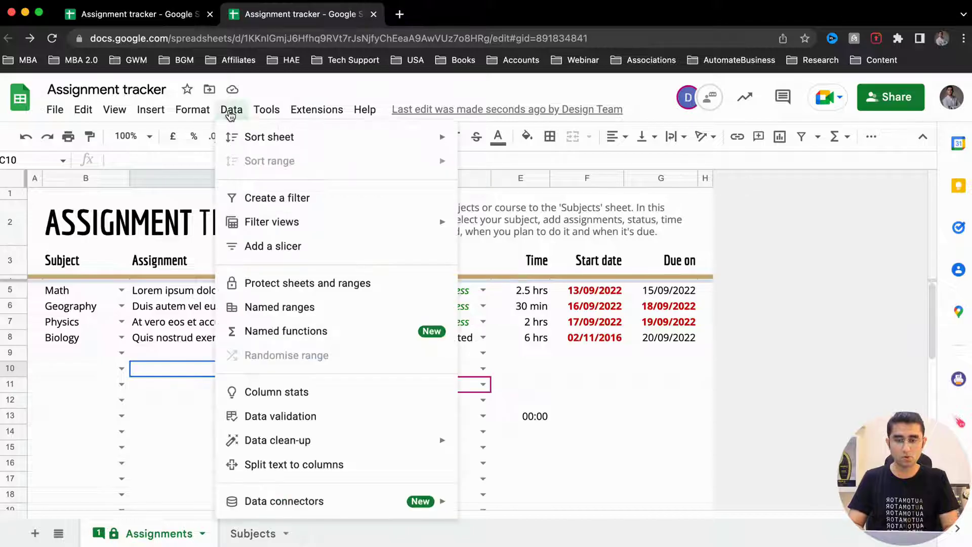
left_click(304, 283)
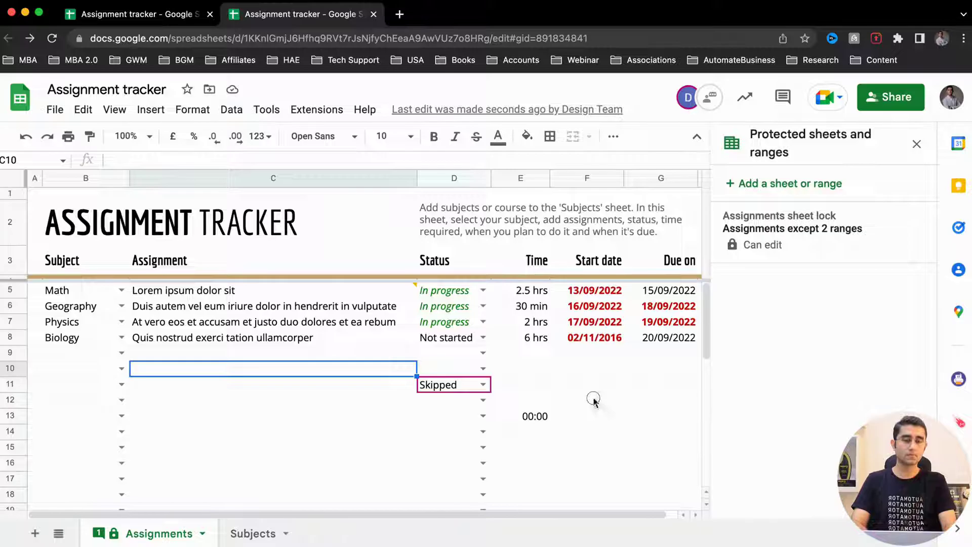
left_click(794, 219)
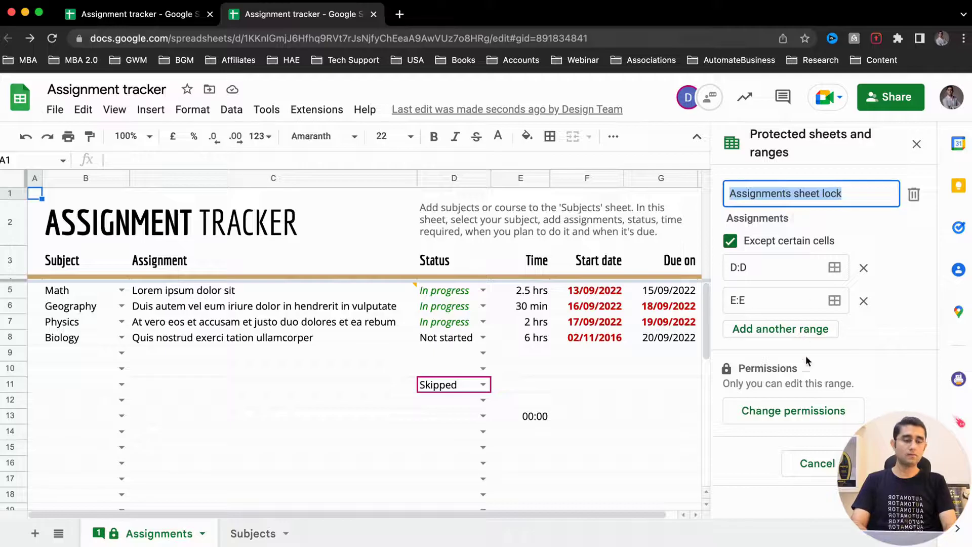
left_click(821, 474)
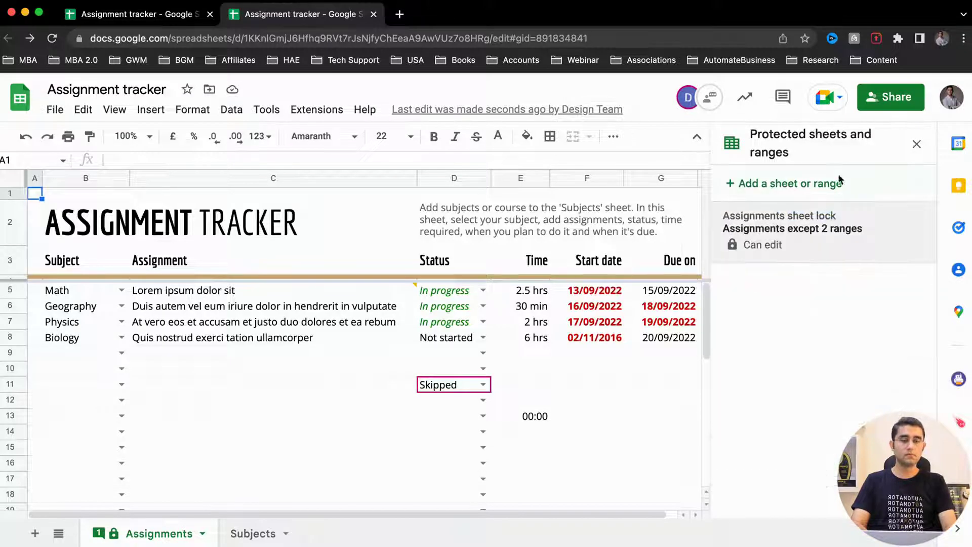
left_click(822, 230)
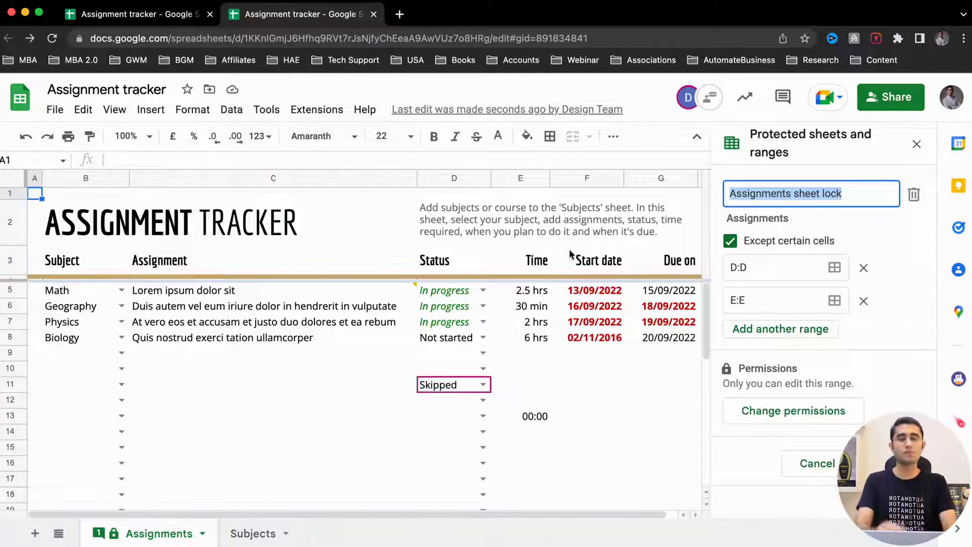
Step: Compare the Subjects sheet with the locked Assignments sheet in both the owner's and Design Team's copies of the tracker
left_click(253, 533)
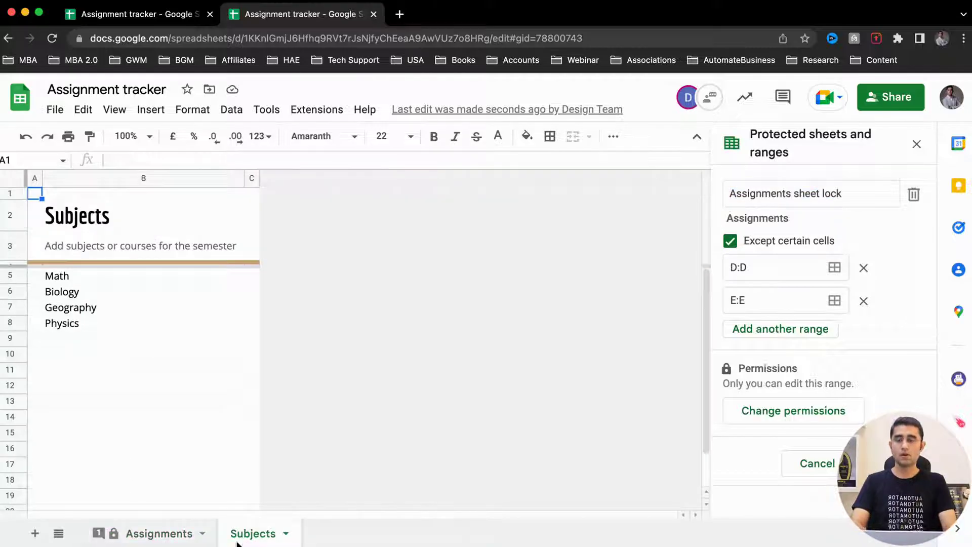
left_click_drag(28, 217, 35, 338)
left_click_drag(112, 232, 54, 396)
left_click(148, 496)
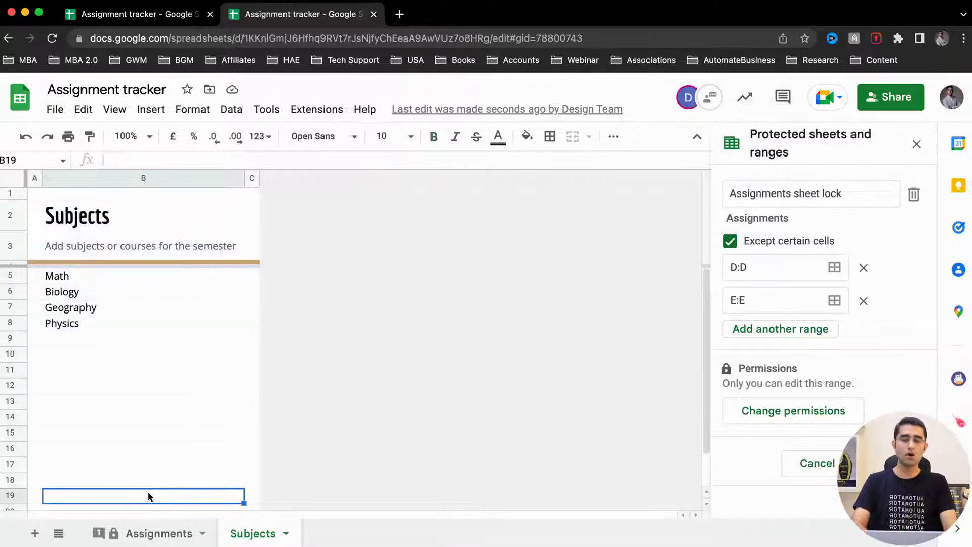
left_click(167, 535)
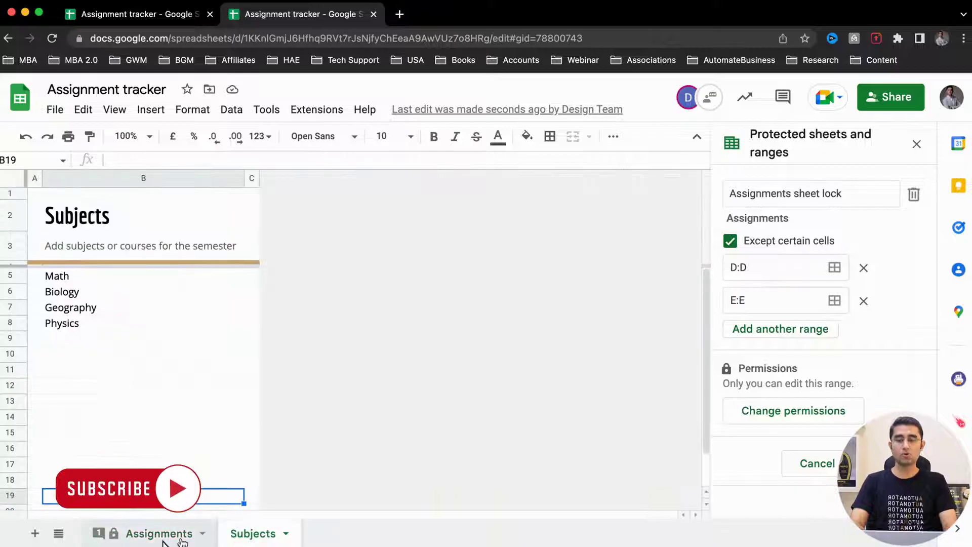
left_click(167, 536)
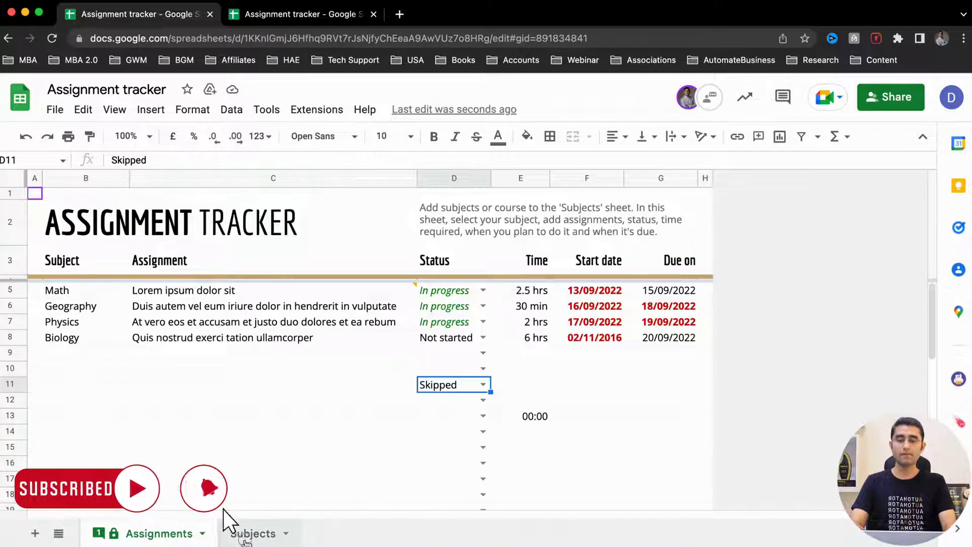
left_click(238, 532)
left_click(315, 16)
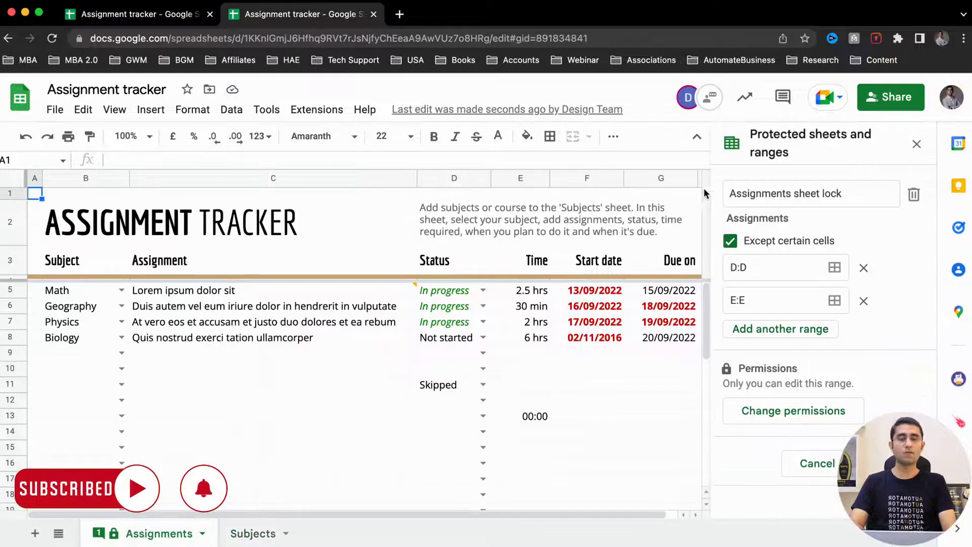
Step: Close the protection settings for the Assignments sheet and open the Subjects sheet as owner
left_click(530, 357)
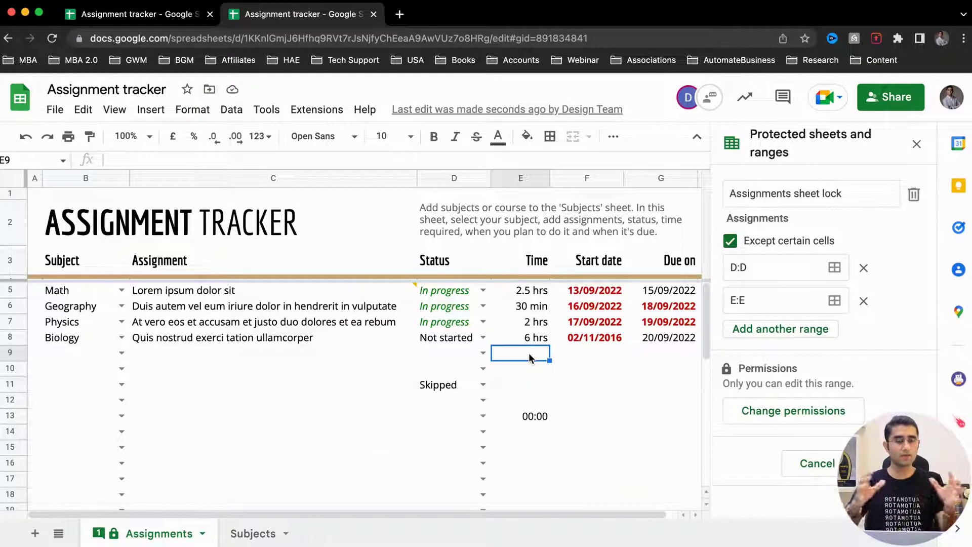
left_click(917, 146)
left_click(253, 534)
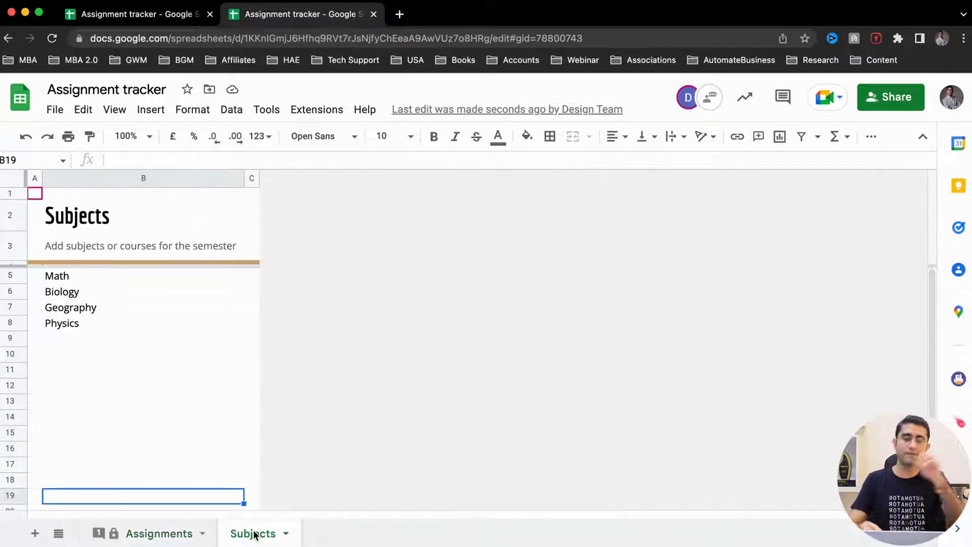
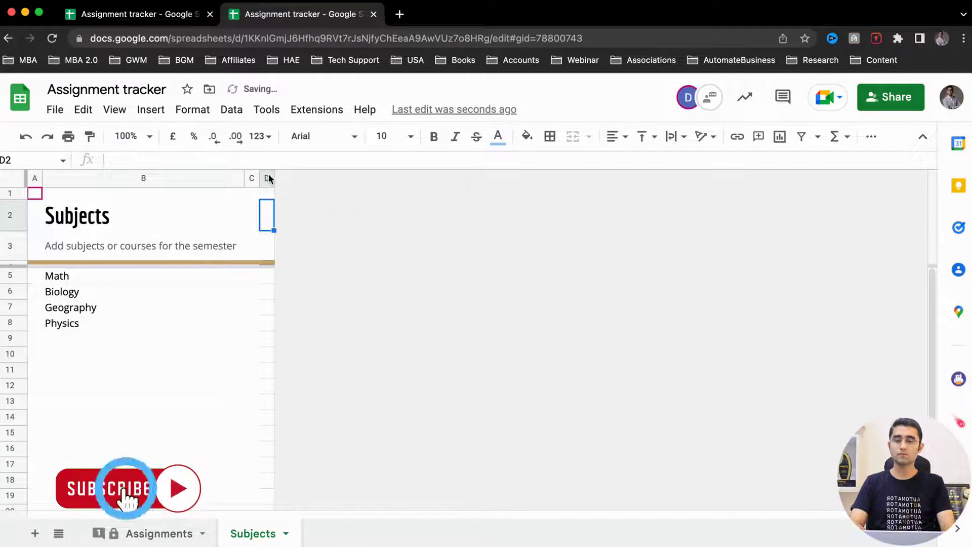
Step: Widen the empty columns D and C on the Subjects sheet
left_click(266, 178)
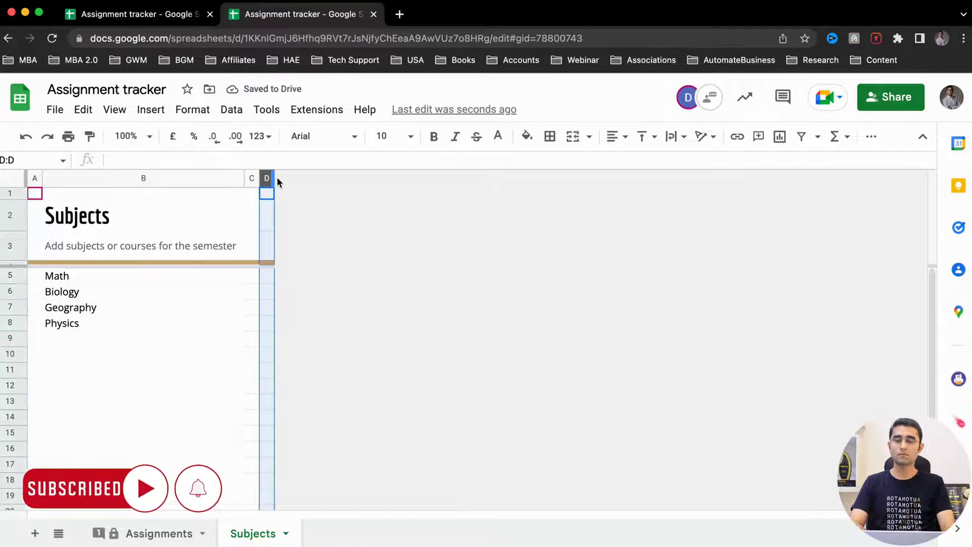
left_click_drag(274, 179, 392, 178)
left_click_drag(262, 176, 319, 178)
left_click(255, 226)
left_click(171, 216)
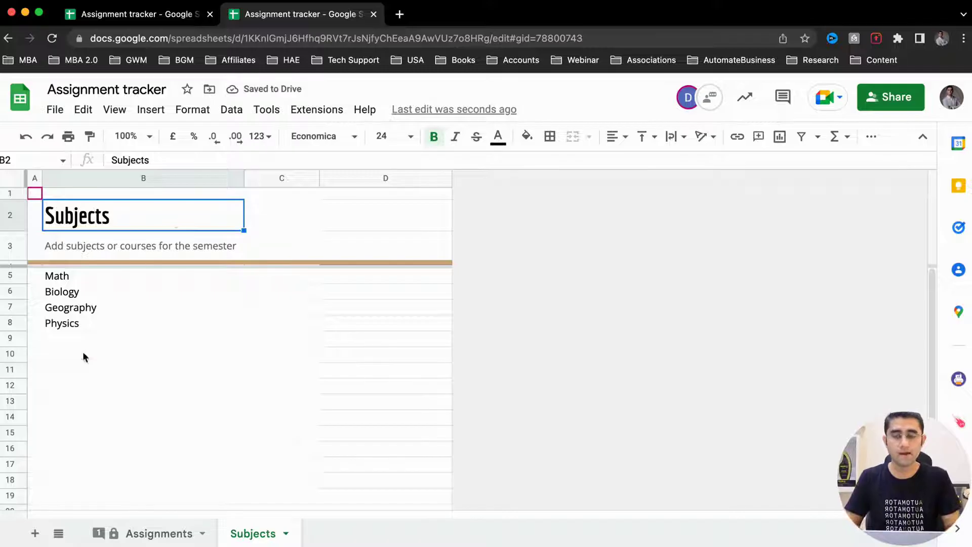
Step: Open the sheet and range protection settings for the Subjects sheet
left_click(53, 418)
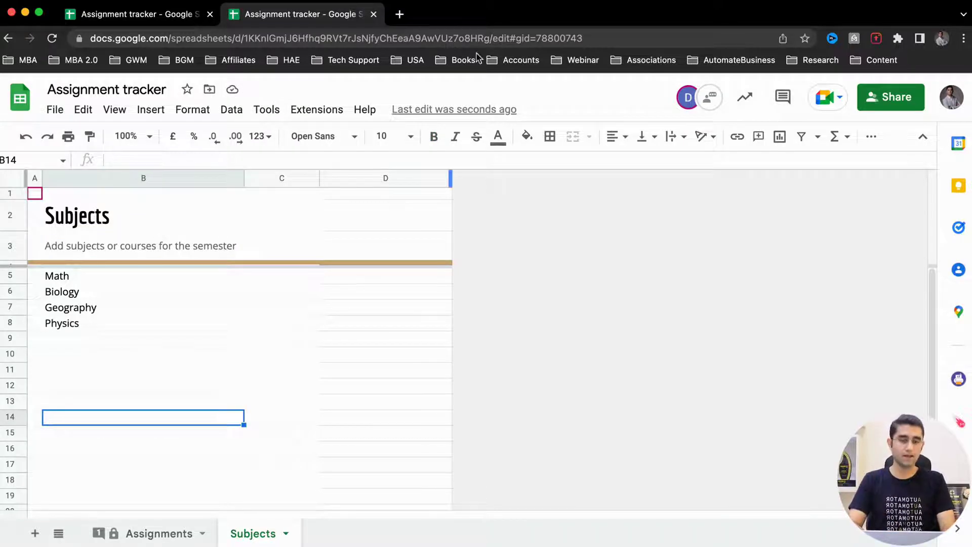
left_click(229, 112)
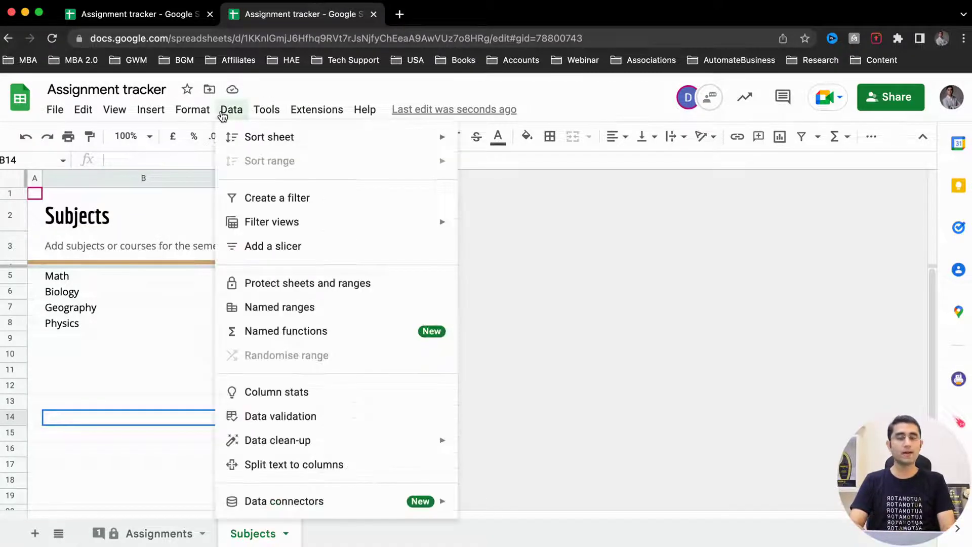
left_click(351, 284)
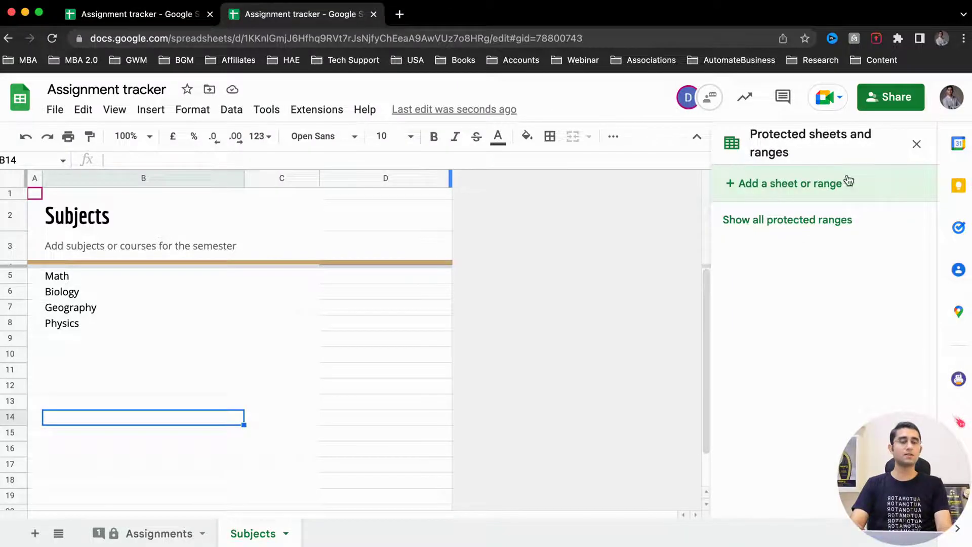
scroll(821, 147, "up", 5)
scroll(821, 147, "up", 3)
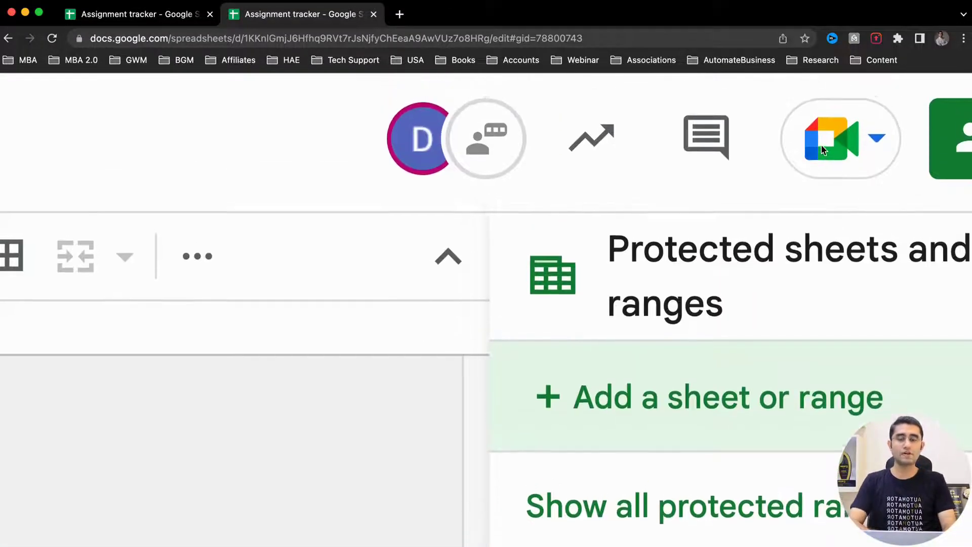
scroll(665, 257, "right", 5)
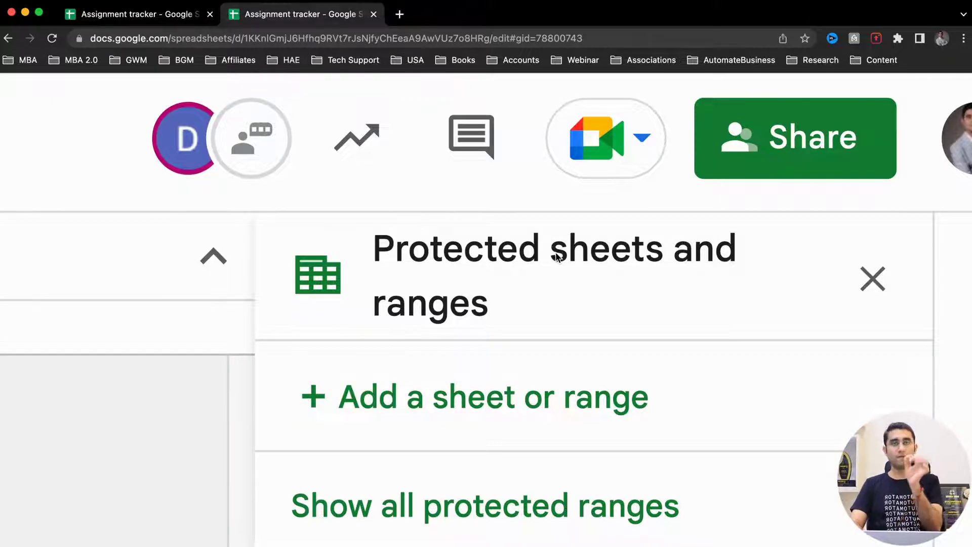
scroll(556, 256, "down", 5)
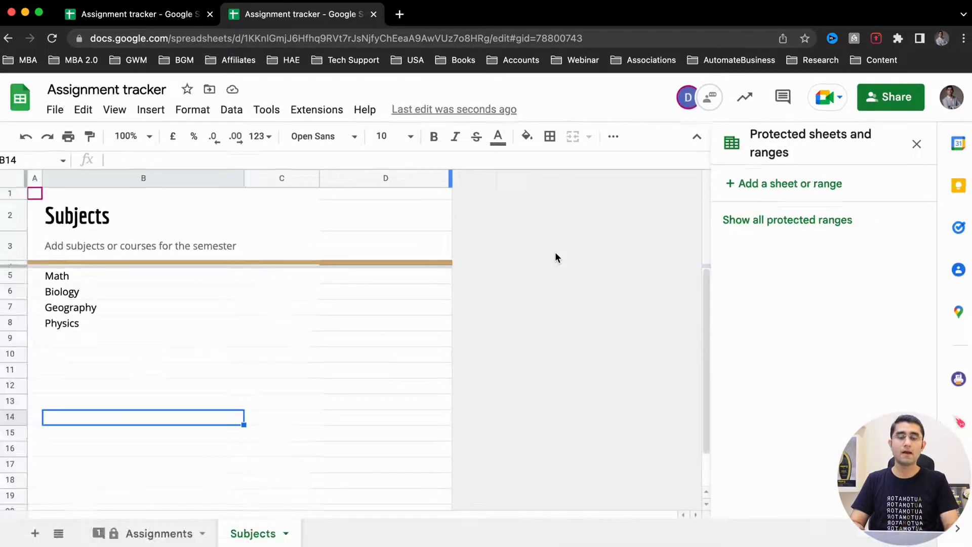
scroll(556, 257, "down", 3)
scroll(396, 330, "up", 1)
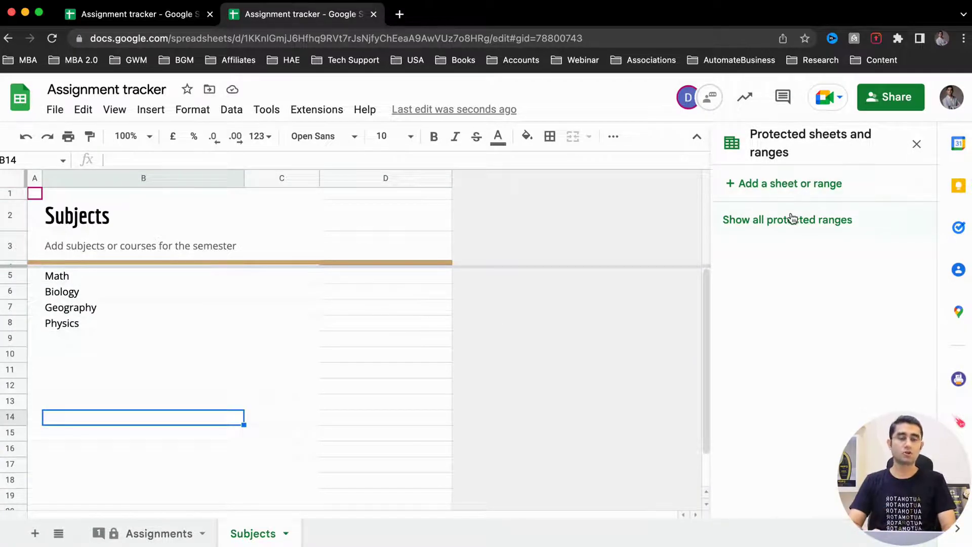
Step: Start a new protection, compare its Range and Sheet options, and examine the sheet name and cell parts of the range reference
left_click(777, 188)
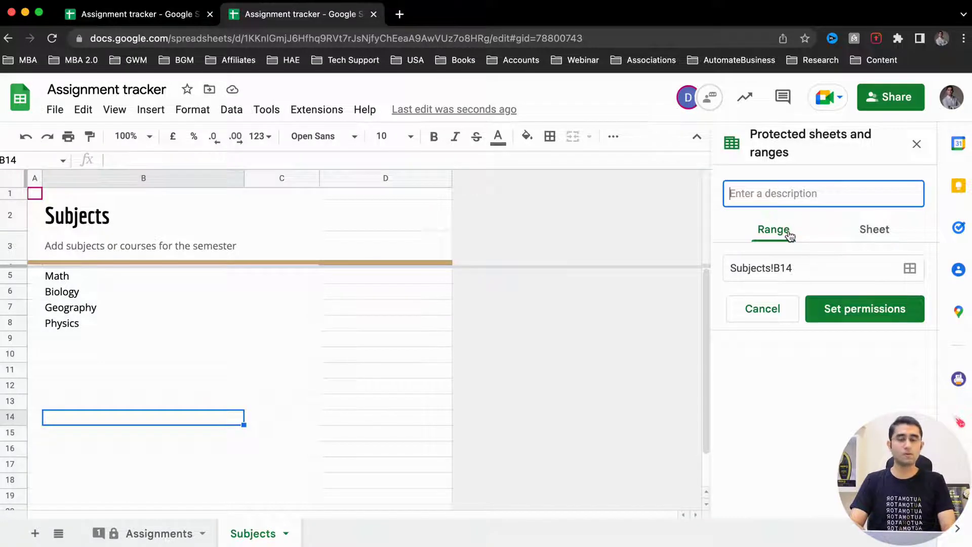
left_click(890, 233)
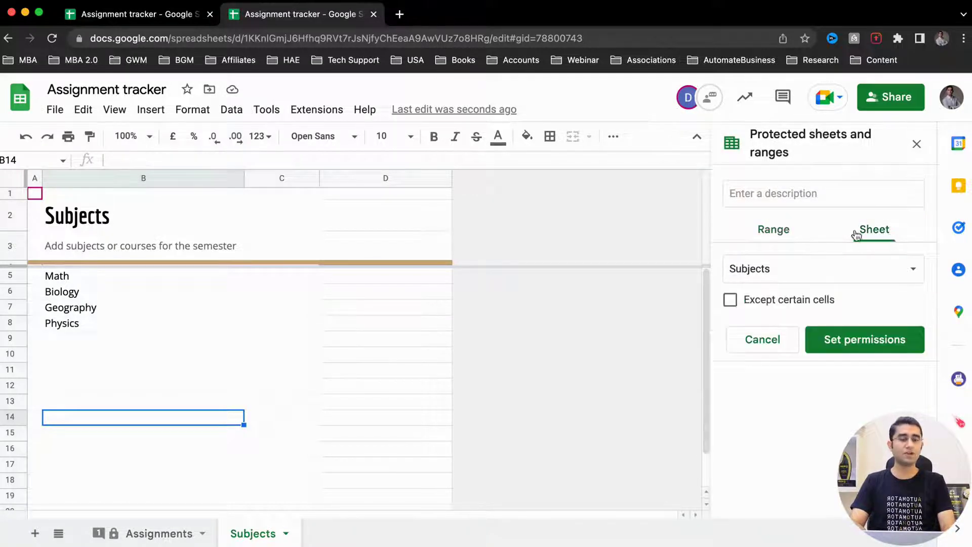
left_click(777, 229)
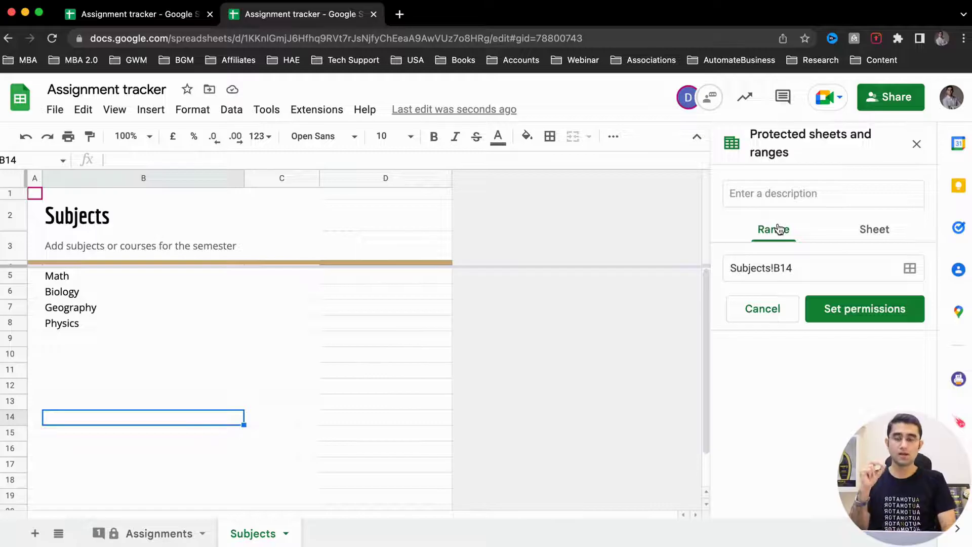
left_click(834, 270)
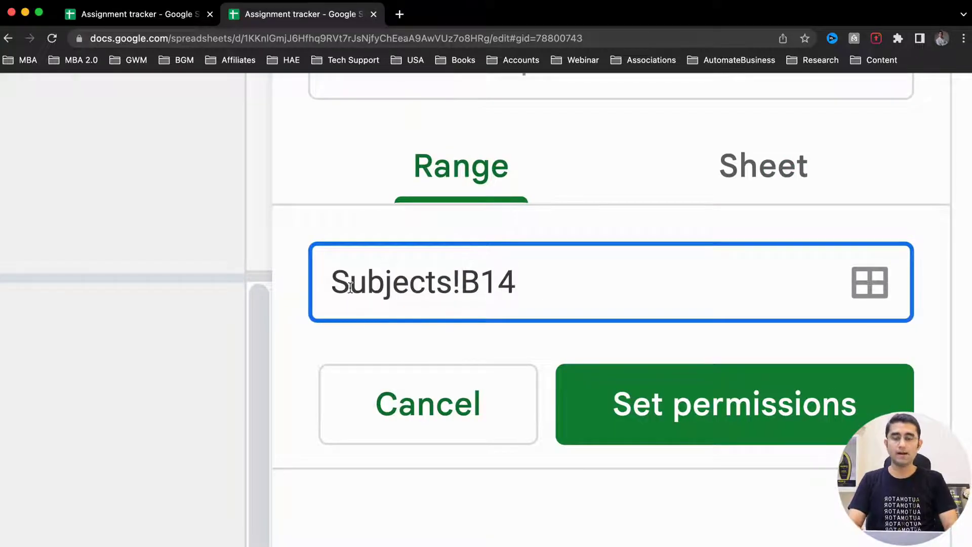
left_click_drag(330, 282, 478, 283)
left_click(451, 285)
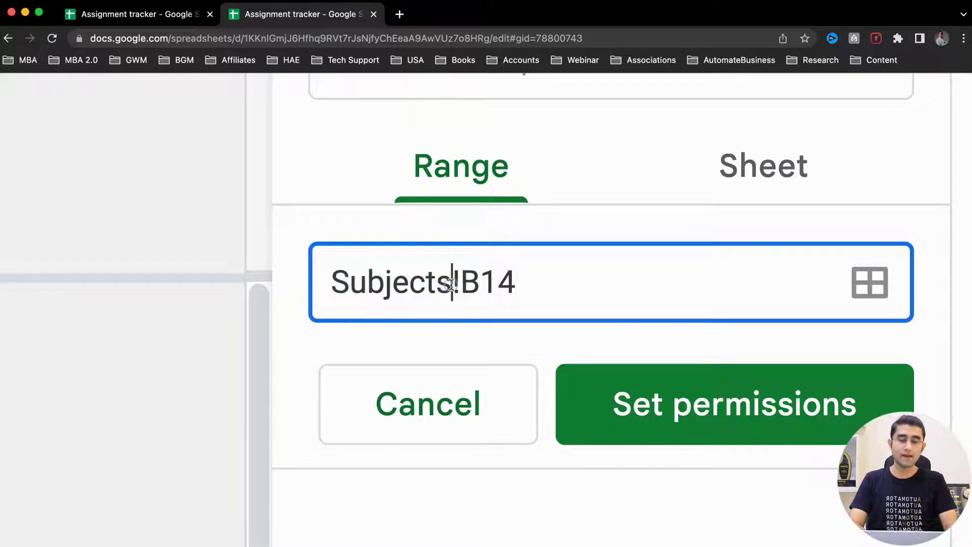
left_click(469, 284)
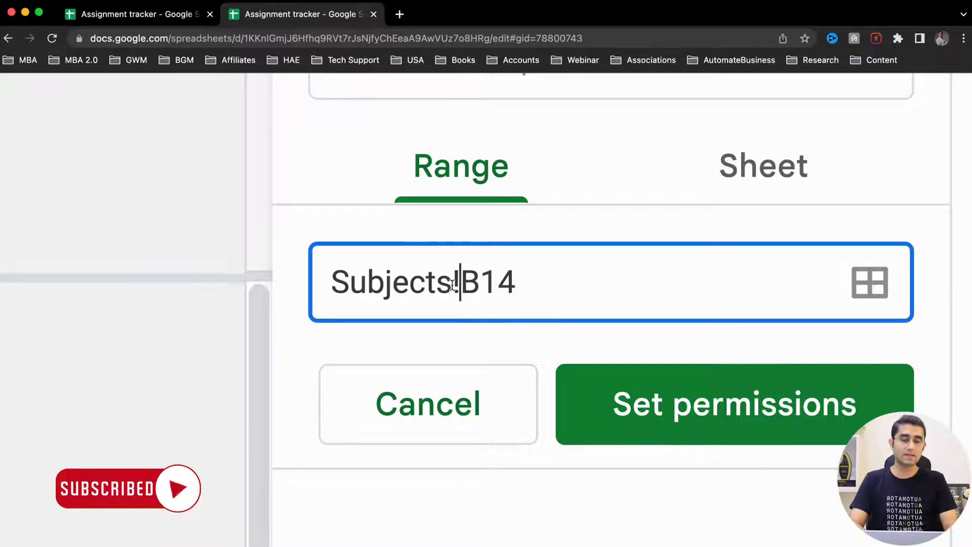
left_click(450, 284)
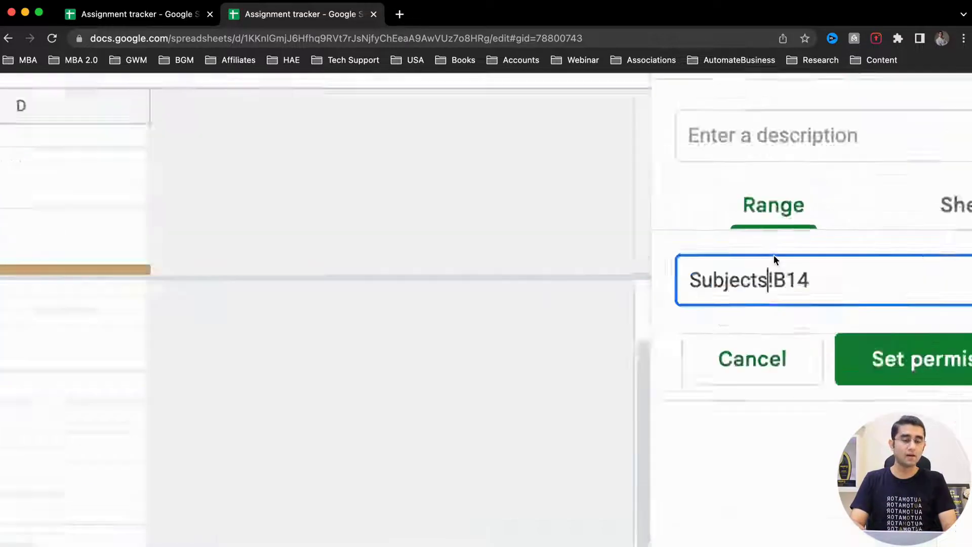
left_click_drag(771, 268, 746, 270)
left_click_drag(690, 299, 630, 303)
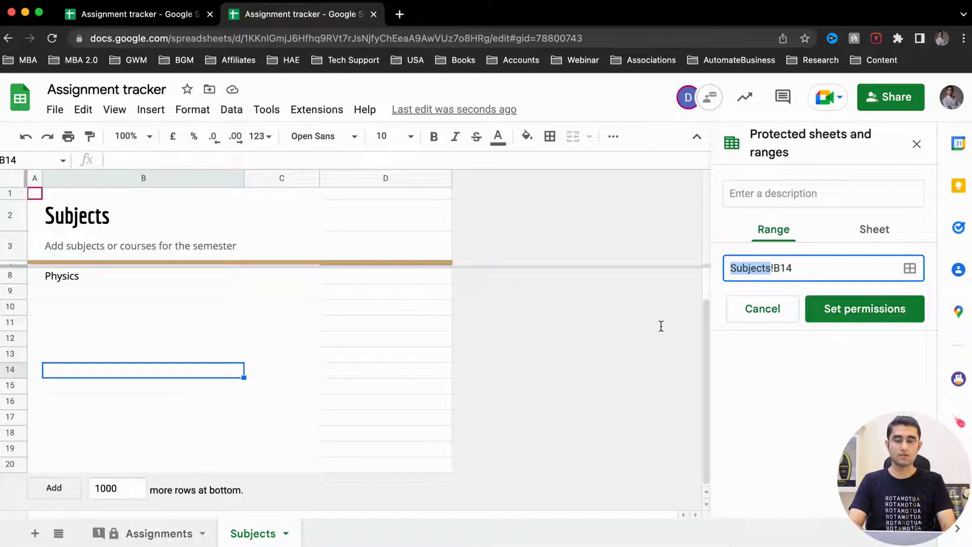
left_click(769, 272)
double_click(769, 267)
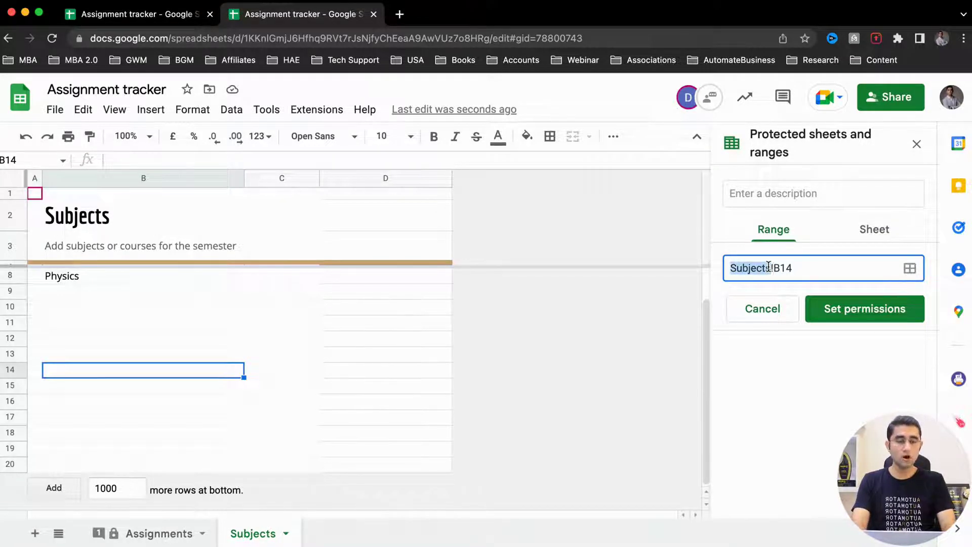
type("Assignment")
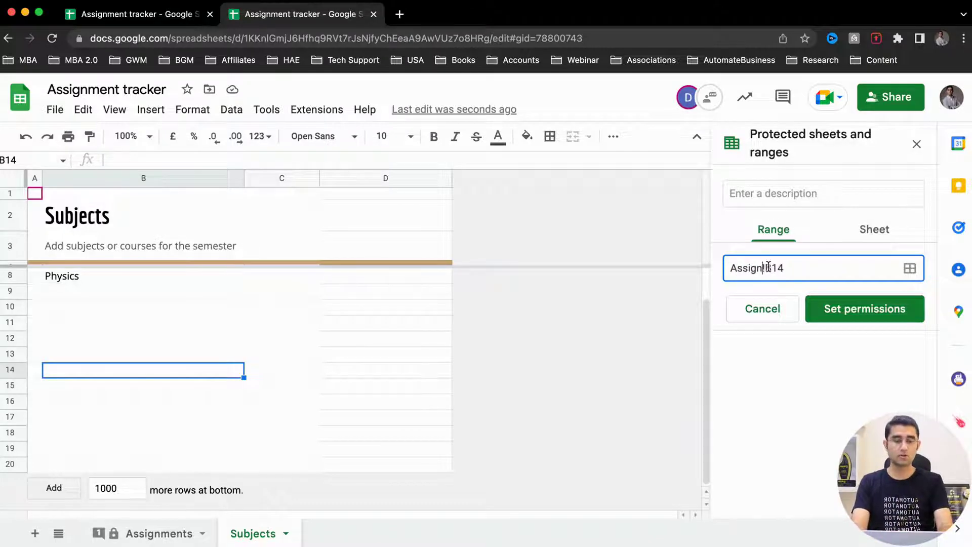
type("s")
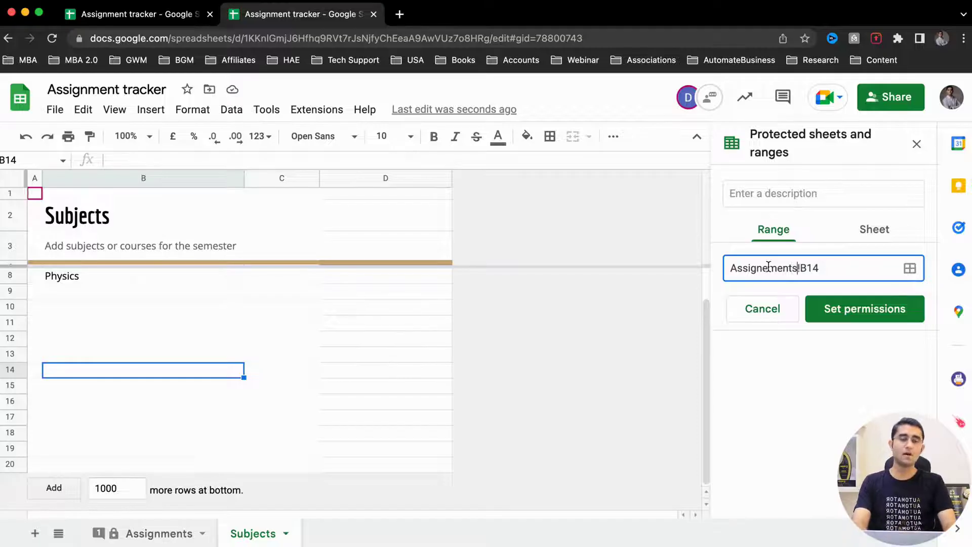
double_click(769, 267)
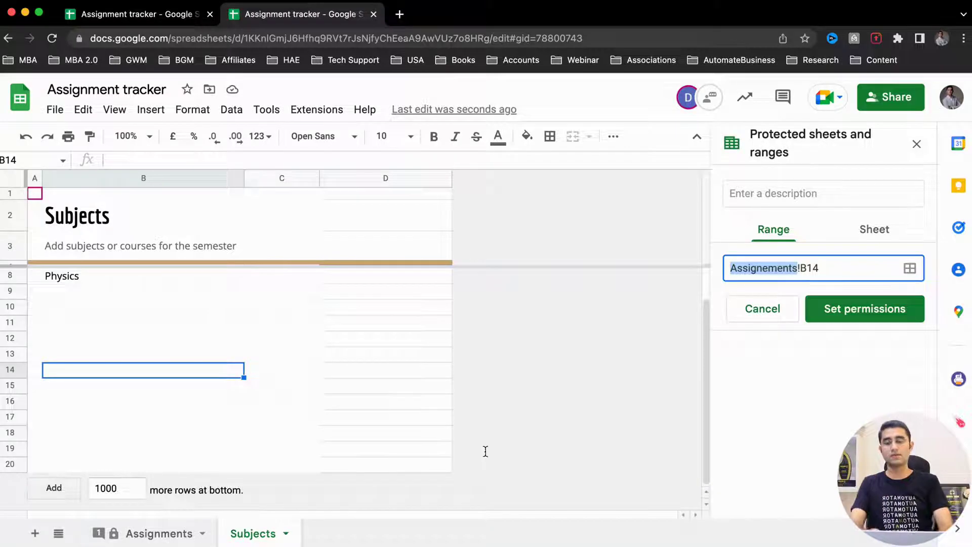
left_click(163, 536)
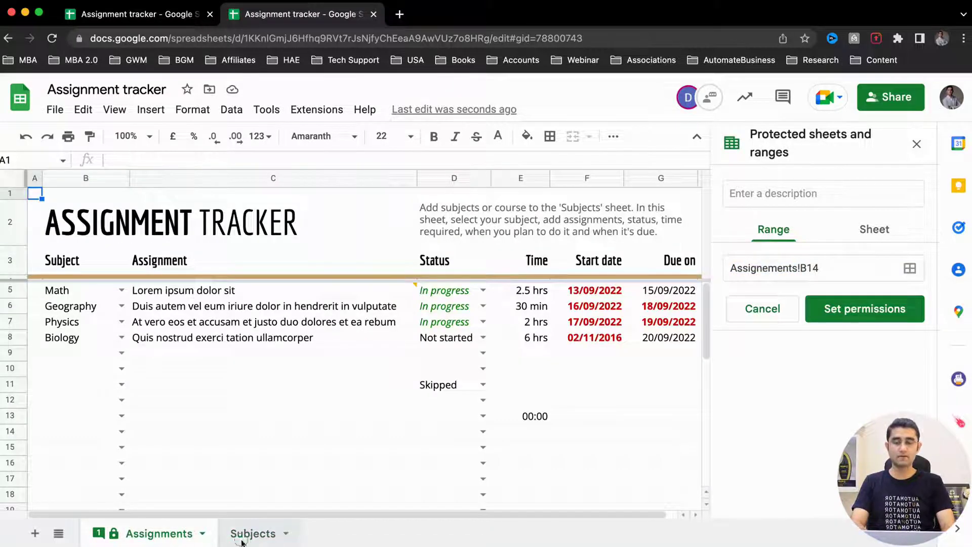
left_click(244, 535)
left_click(788, 272)
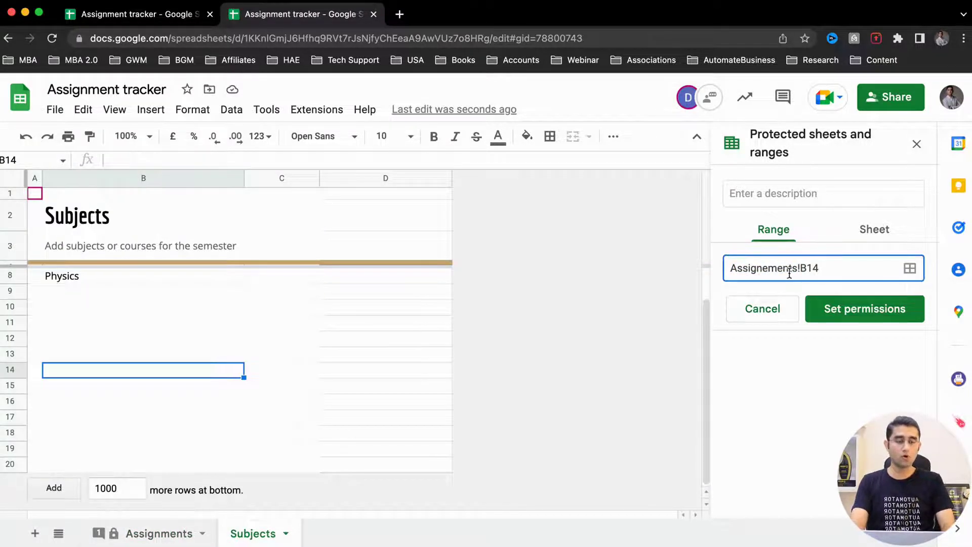
left_click(764, 314)
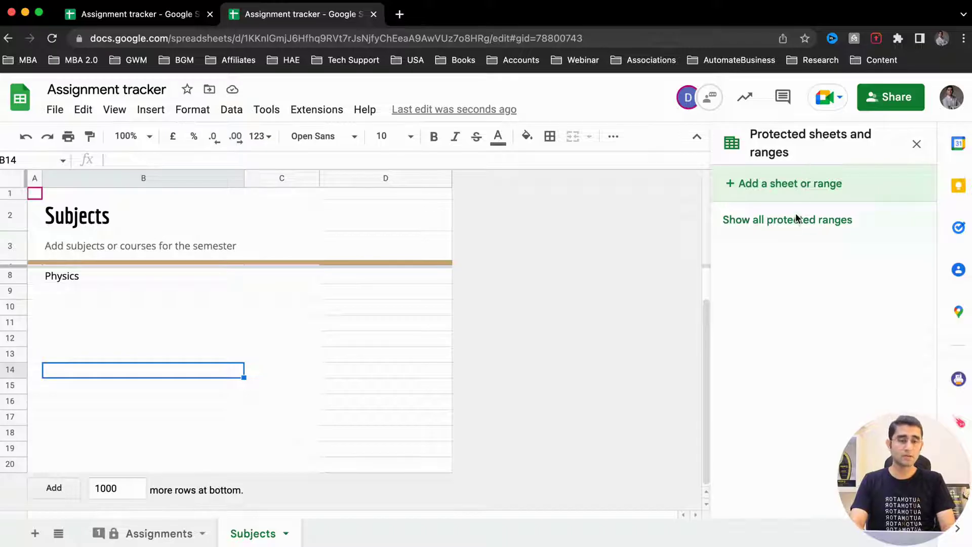
Step: Start a new range protection and select column B of the Subjects sheet
left_click(780, 188)
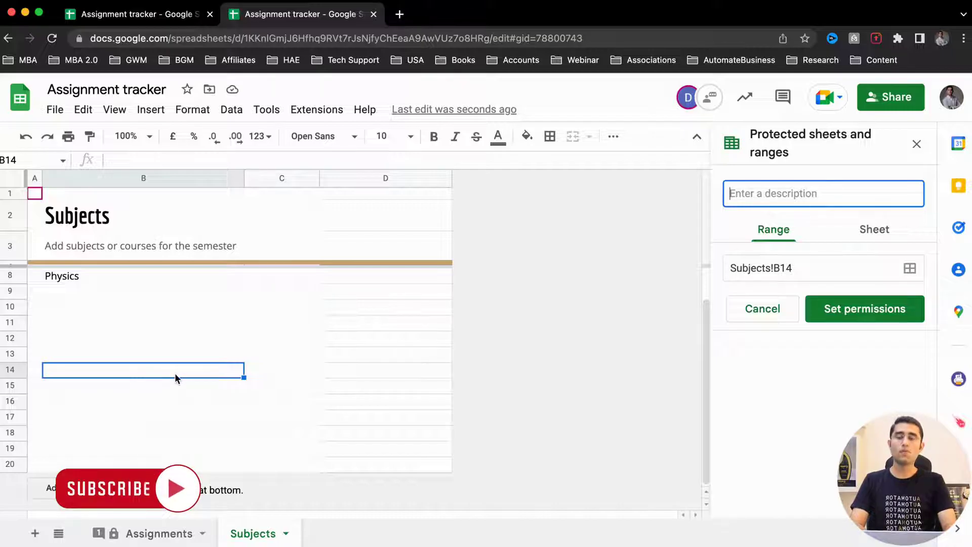
left_click_drag(134, 275, 128, 388)
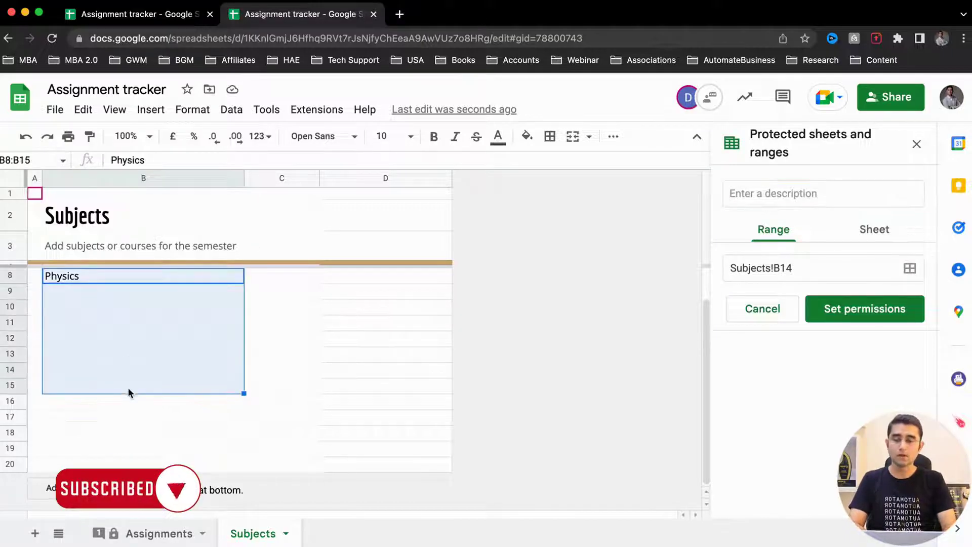
scroll(128, 387, "up", 2)
left_click(135, 180)
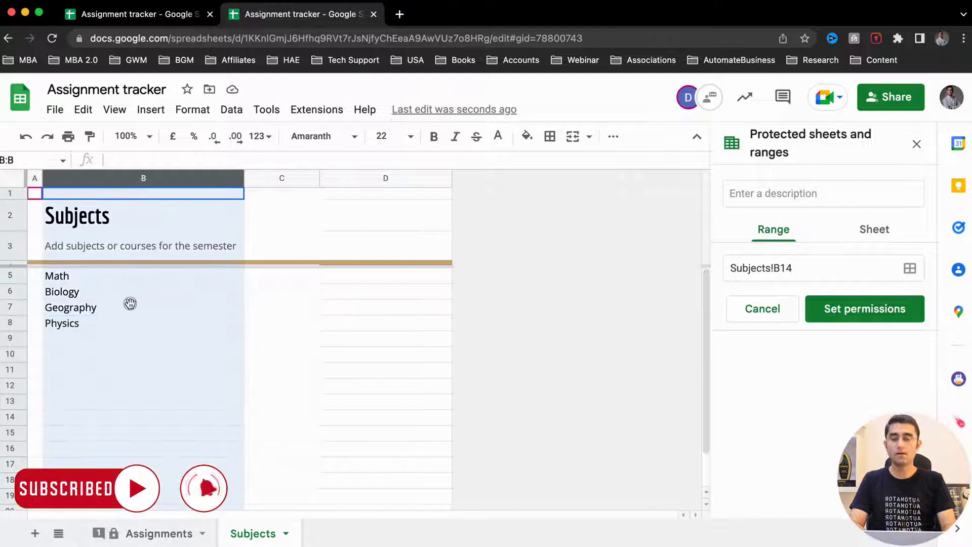
Step: Check individual cells inside and outside column B of the Subjects sheet
left_click(319, 224)
left_click(370, 225)
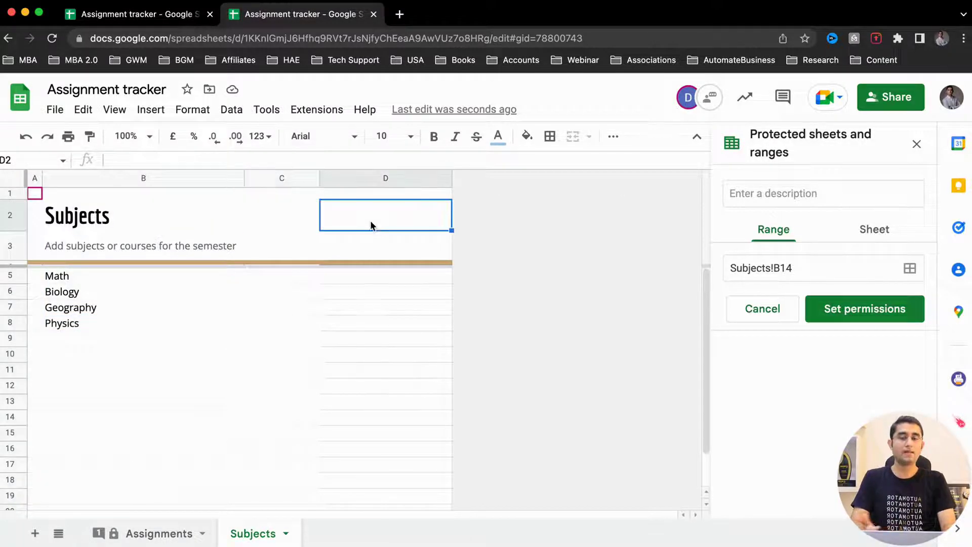
left_click_drag(276, 256, 270, 314)
left_click(419, 246)
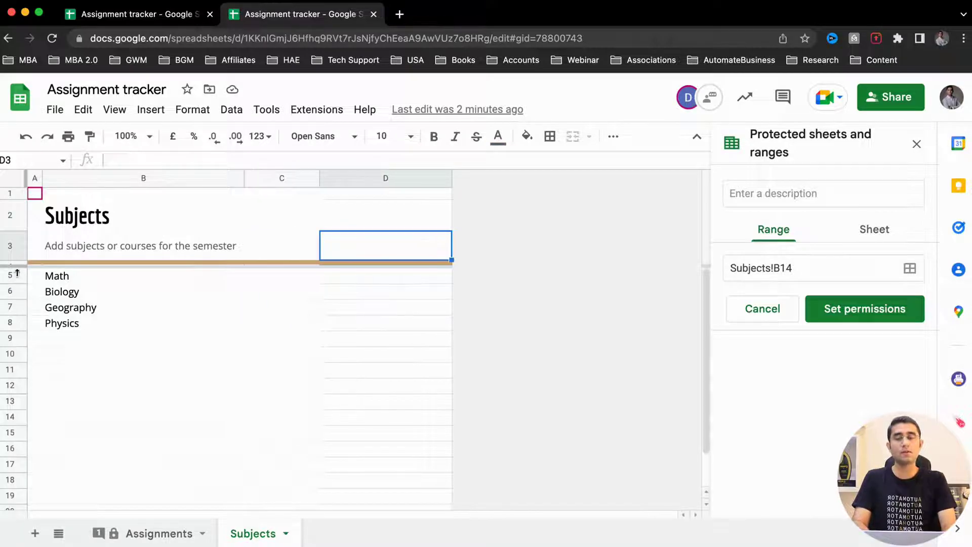
left_click(35, 276)
left_click(130, 356)
Step: Set the range to protect to Subjects!B1:B1000
left_click(839, 269)
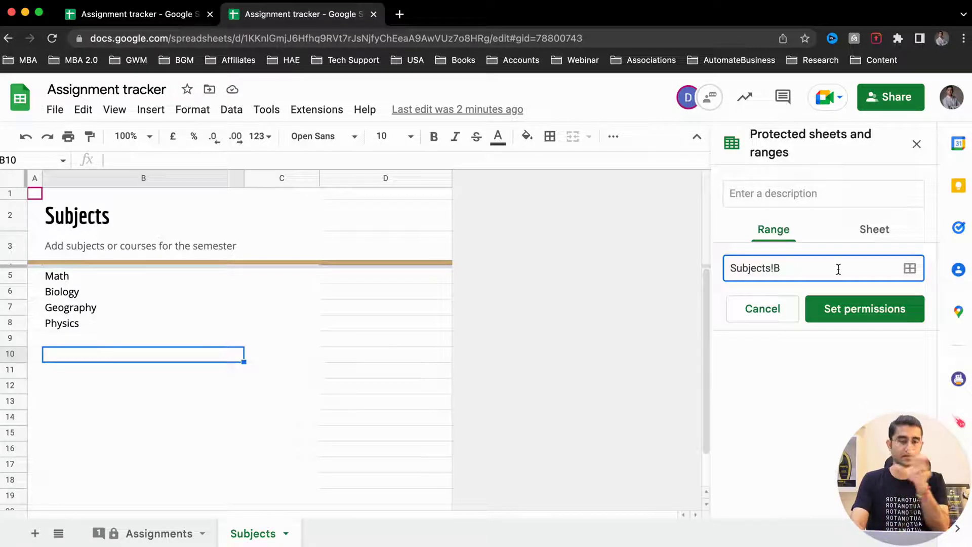
scroll(839, 269, "up", 5)
type("1:B1000")
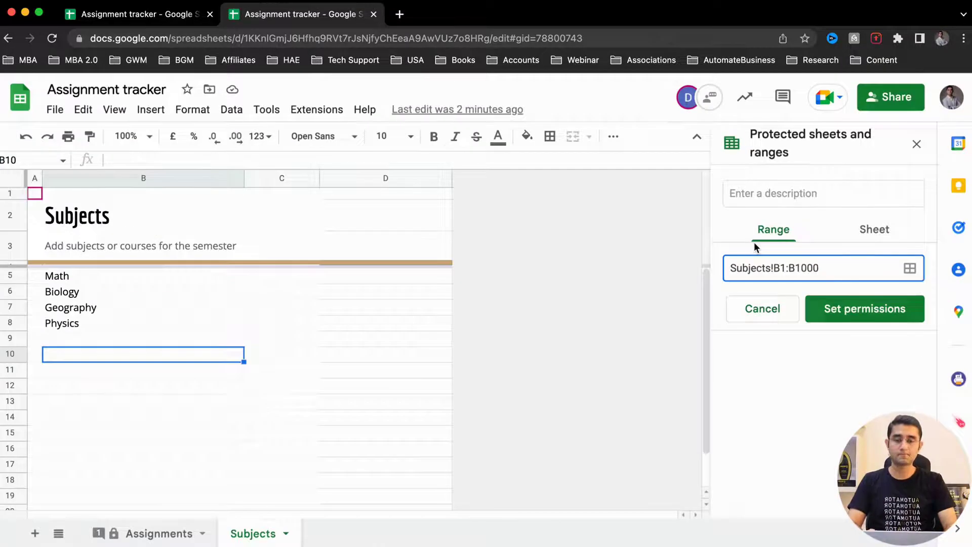
Step: Add 1000 more rows at the end of the Subjects sheet and select the last cell of column B
left_click_drag(141, 197, 187, 449)
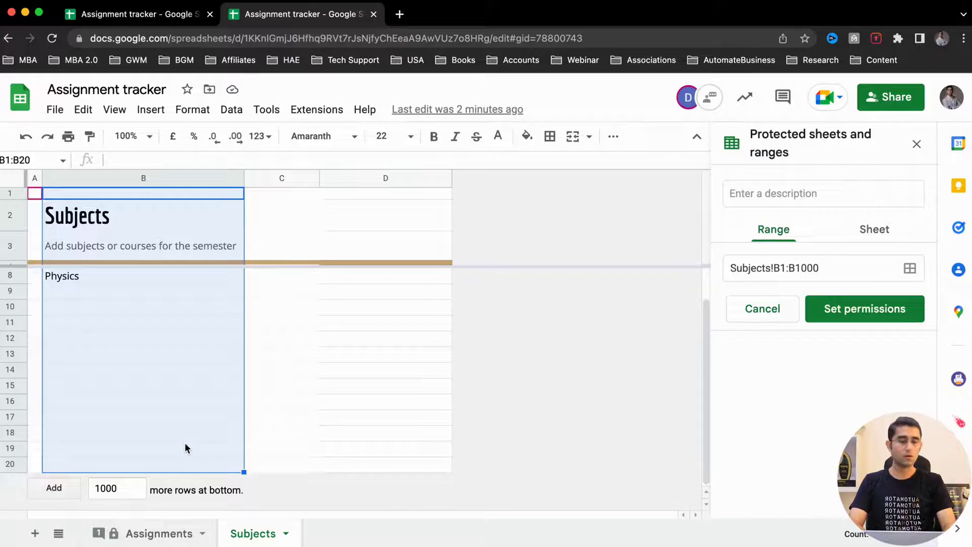
left_click(141, 462)
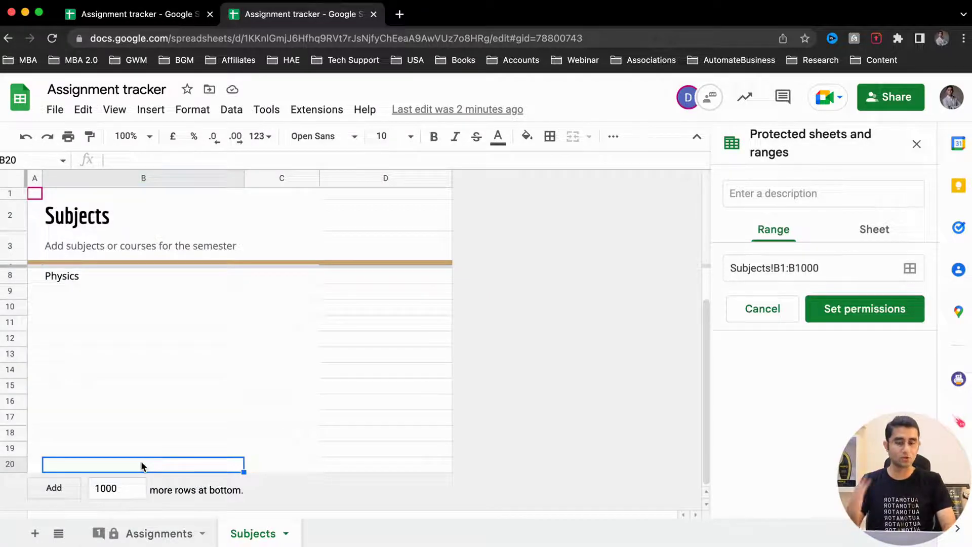
left_click(54, 489)
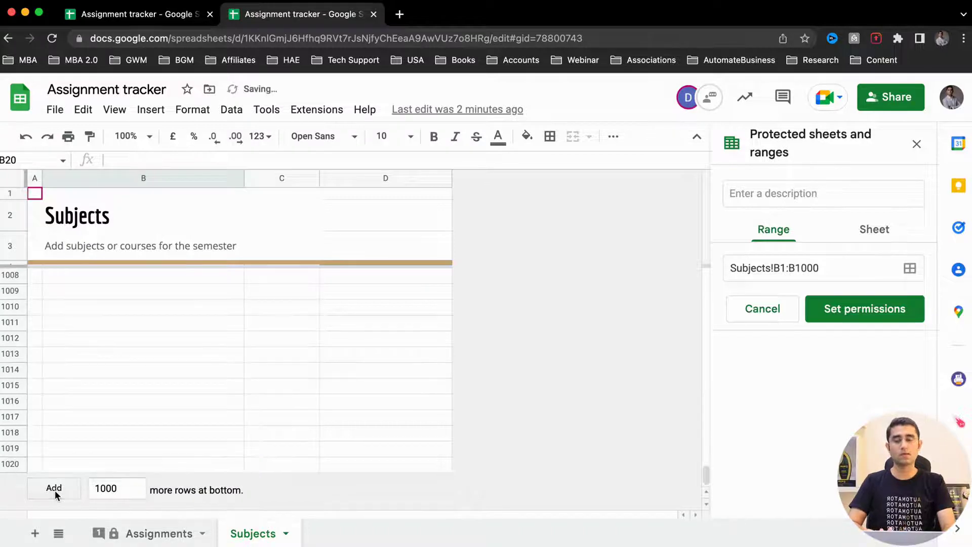
left_click(106, 465)
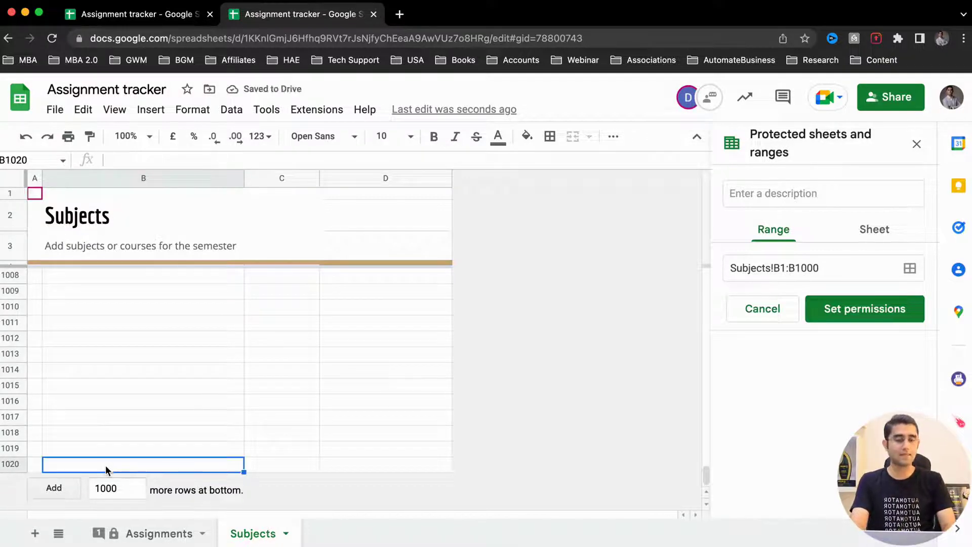
Step: Return to the start of the Subjects sheet and select the whole of column B
key("ctrl+Up")
key("ctrl+Up")
key("ctrl+Up")
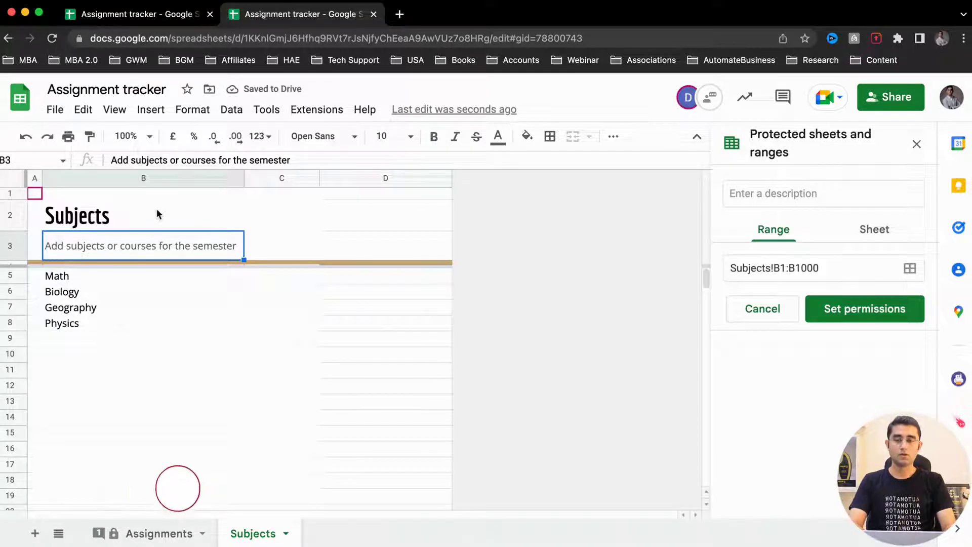
left_click(152, 185)
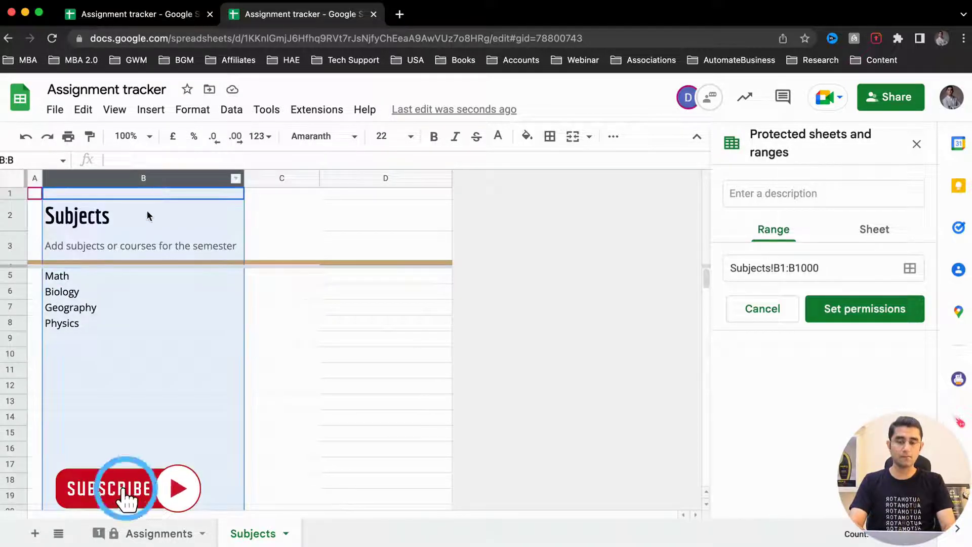
Step: Go to the last cell of column B and set the range to protect to Subjects!B1:B1020
left_click(147, 213)
scroll(132, 340, "down", 20)
left_click(132, 340)
key("ctrl+Down")
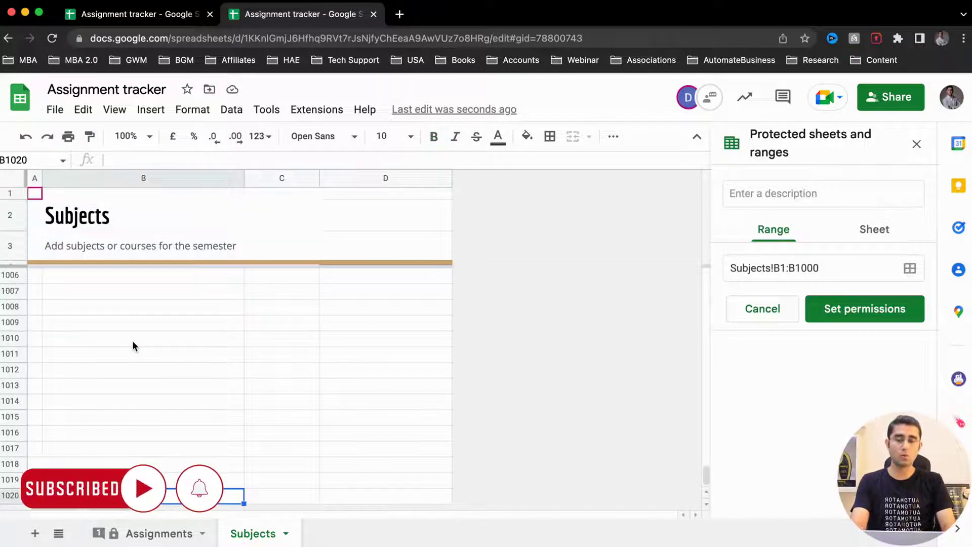
left_click(853, 267)
key("BackSpace")
key("BackSpace")
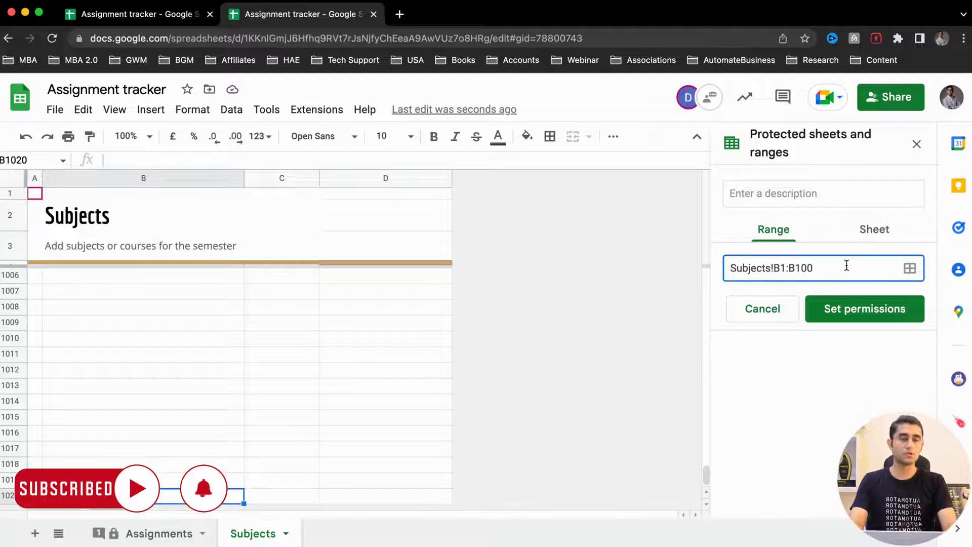
type("20")
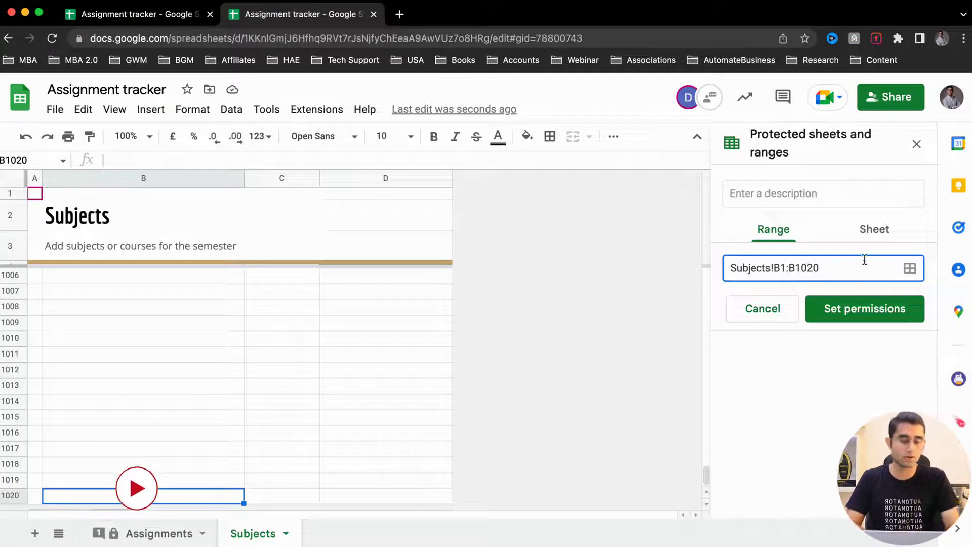
left_click(828, 375)
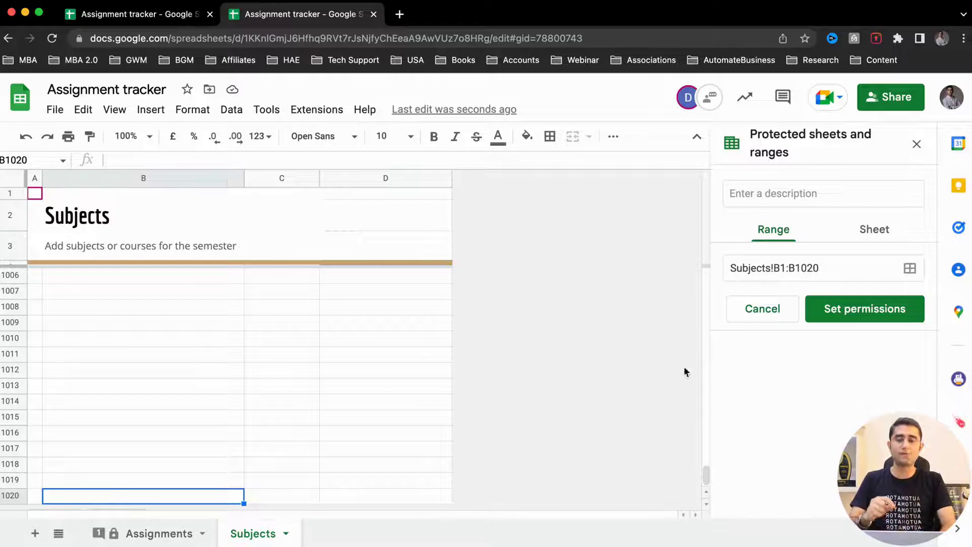
scroll(154, 454, "down", 1)
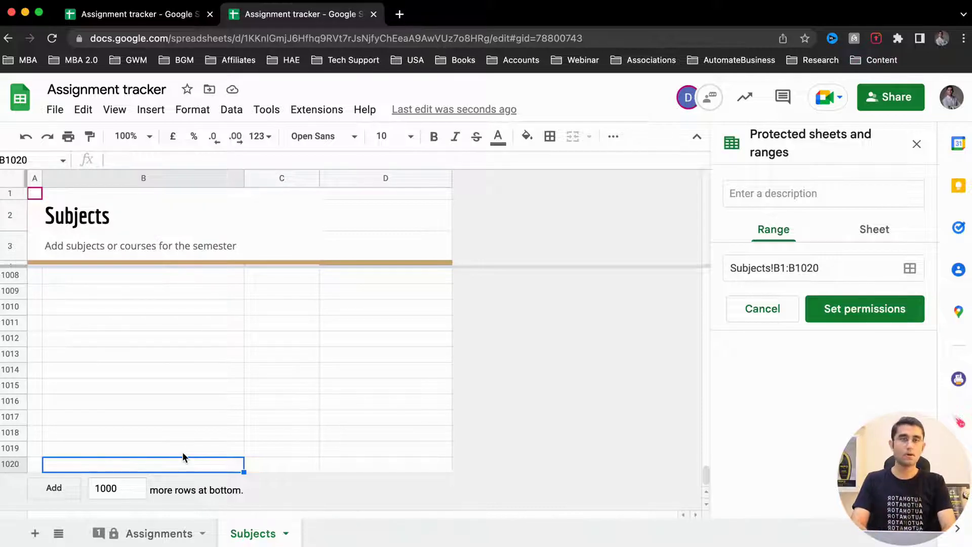
Step: Set the range to protect to the whole column, Subjects!B:B, and select column B to check it
left_click_drag(840, 269, 797, 271)
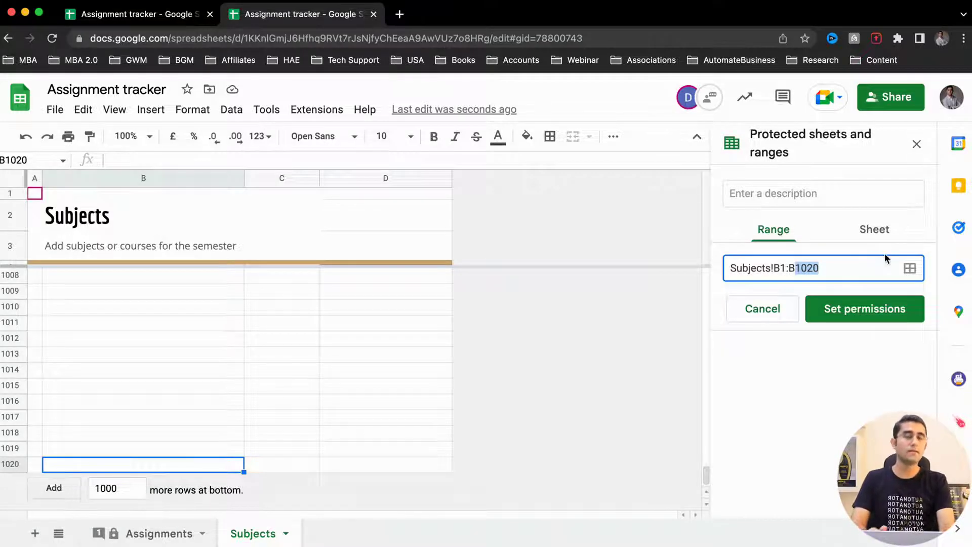
key("BackSpace")
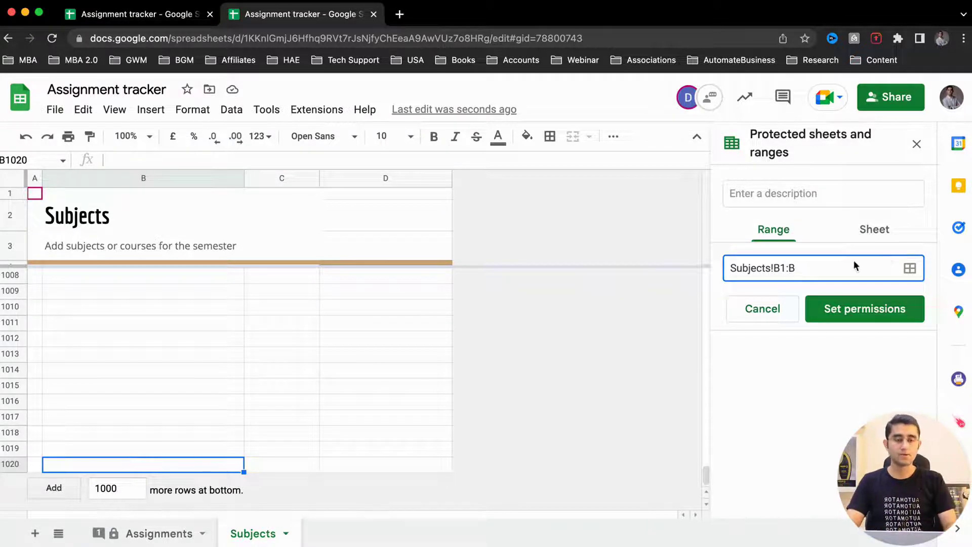
left_click(786, 269)
key("BackSpace")
left_click(788, 357)
left_click(116, 177)
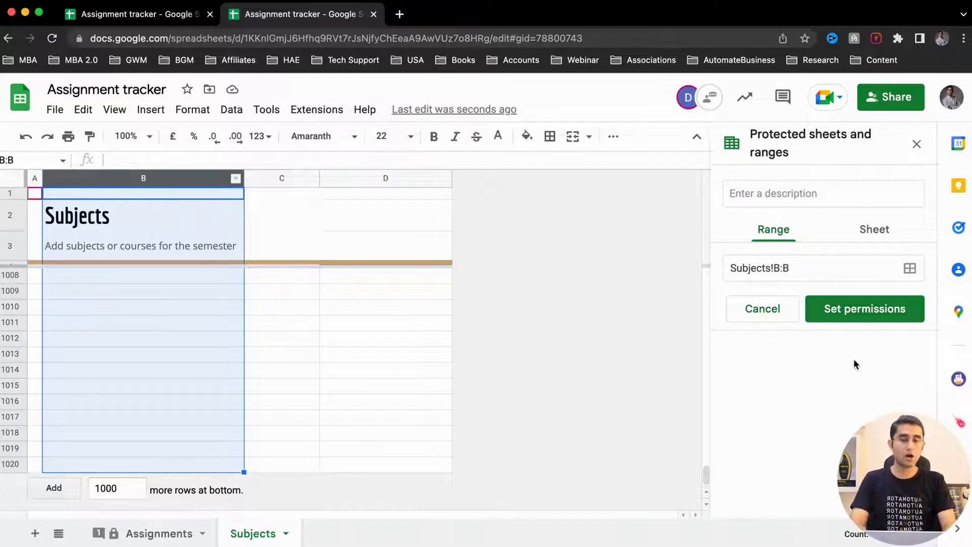
Step: Restrict editing of the Subjects!B:B range by removing Design Team from the allowed editors, and save the permissions
left_click(846, 318)
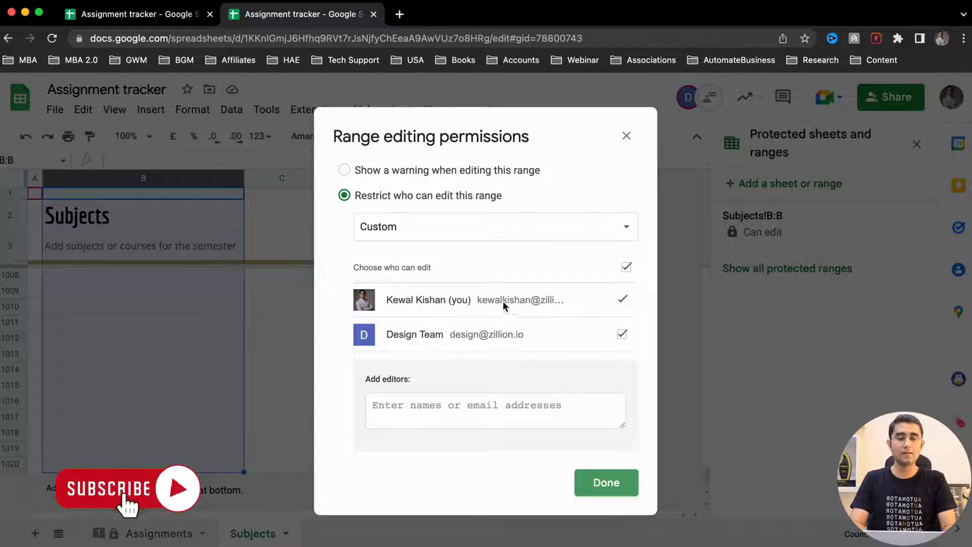
left_click_drag(446, 304, 512, 304)
left_click_drag(424, 334, 479, 334)
left_click(623, 333)
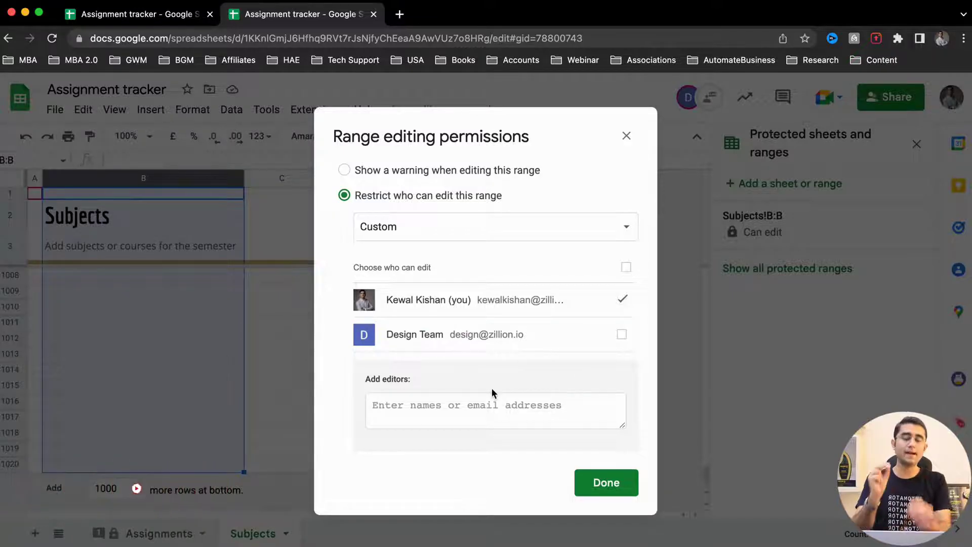
left_click_drag(455, 335, 523, 332)
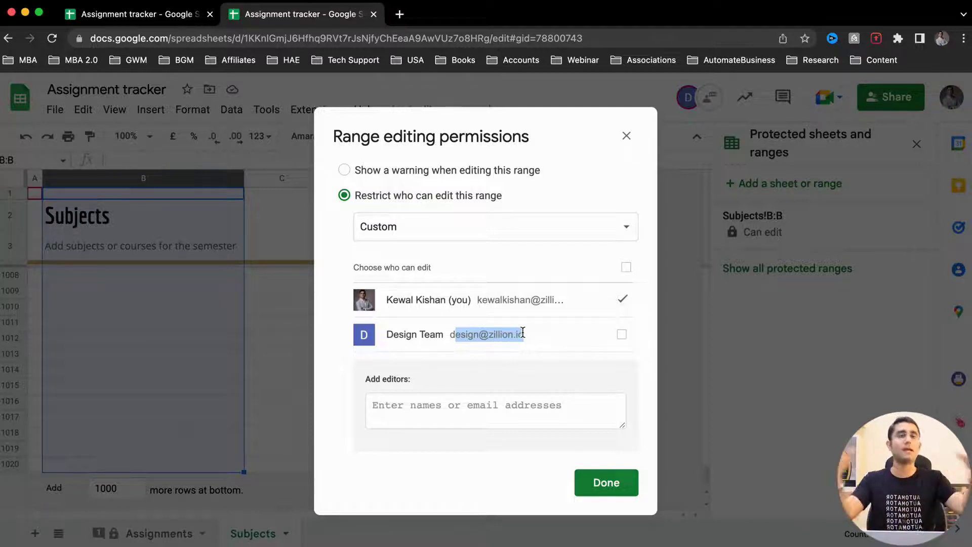
left_click(530, 360)
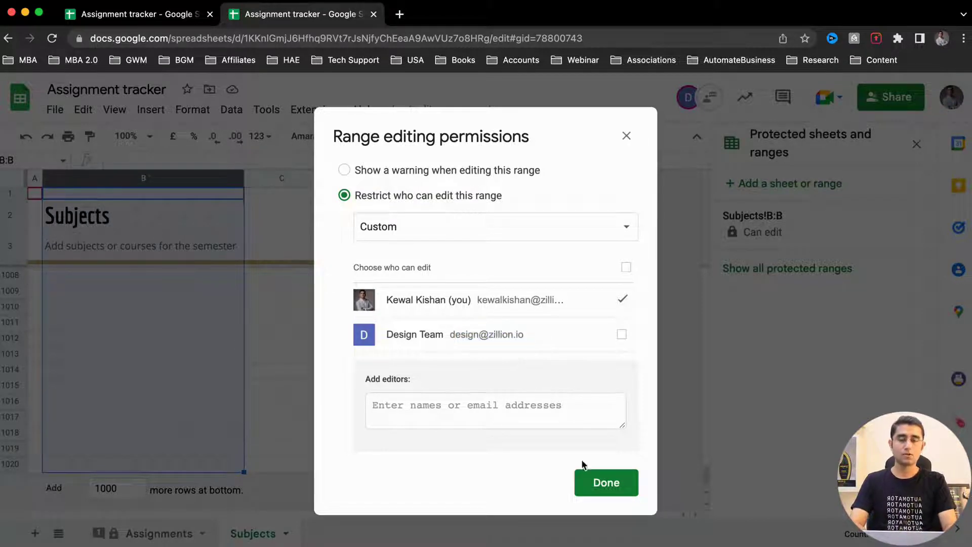
left_click(605, 489)
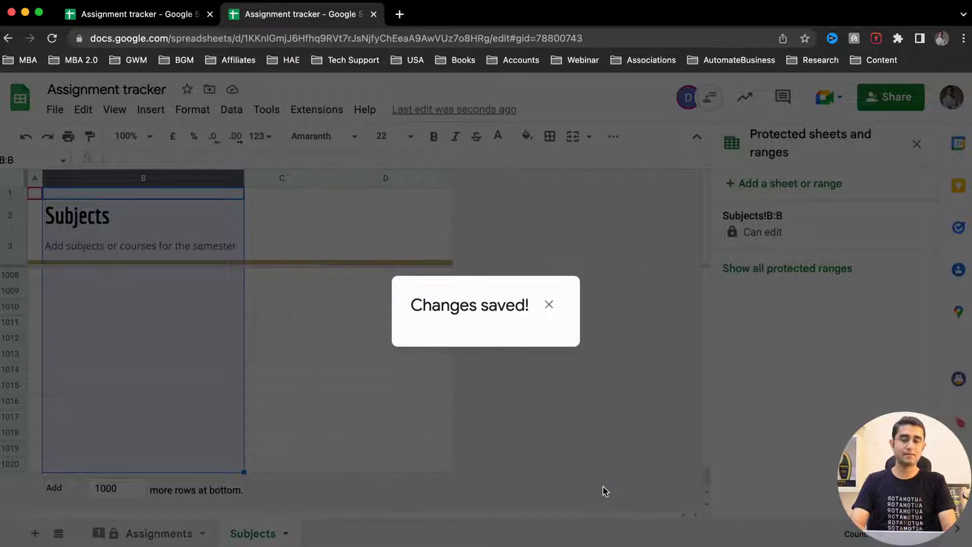
left_click(290, 279)
Step: In the Design Team's copy of the Subjects sheet, enter "Hi" in D6 and "Automation" in C2
left_click(167, 15)
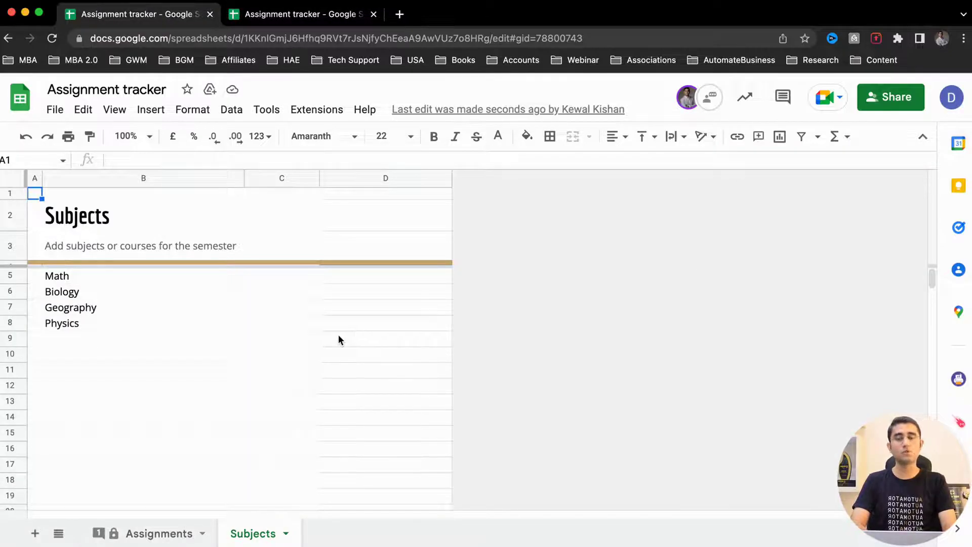
left_click(357, 299)
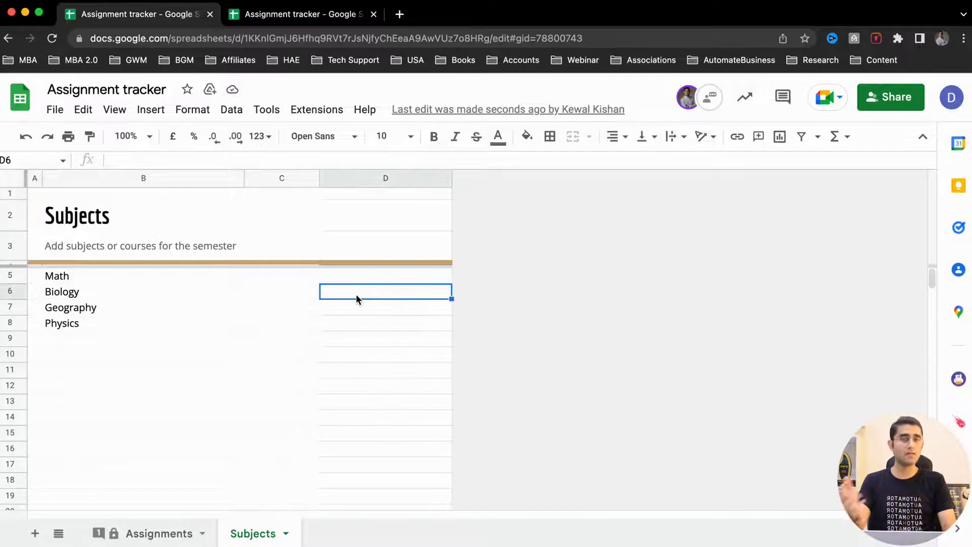
type("Hi")
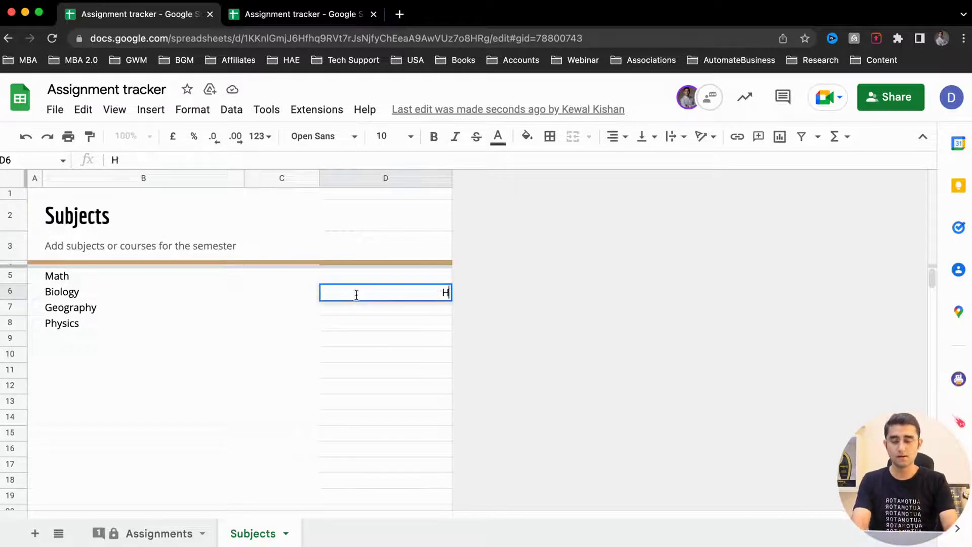
key("Return")
type("Automation")
key("Return")
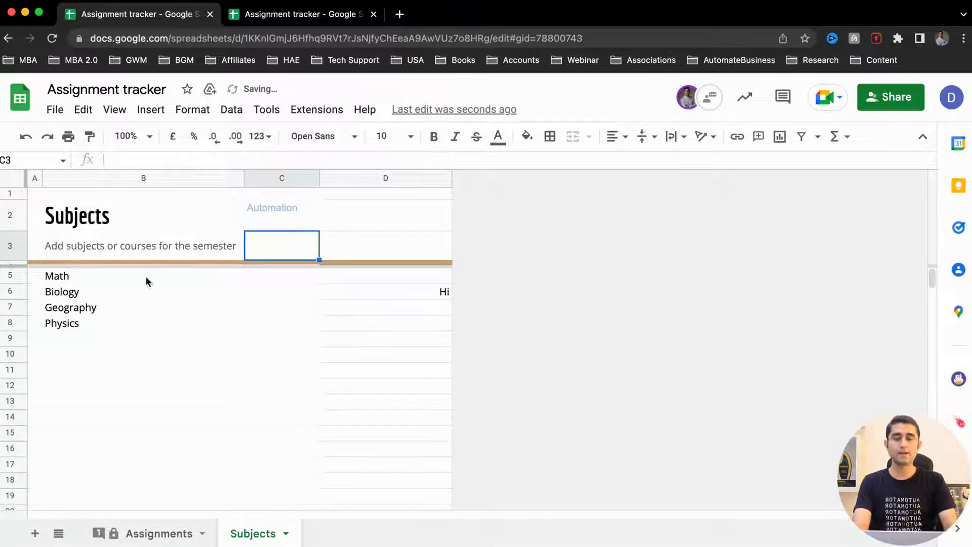
Step: Try to edit the empty cells B9 and B13 in column B as Design Team
left_click(57, 307)
left_click(59, 340)
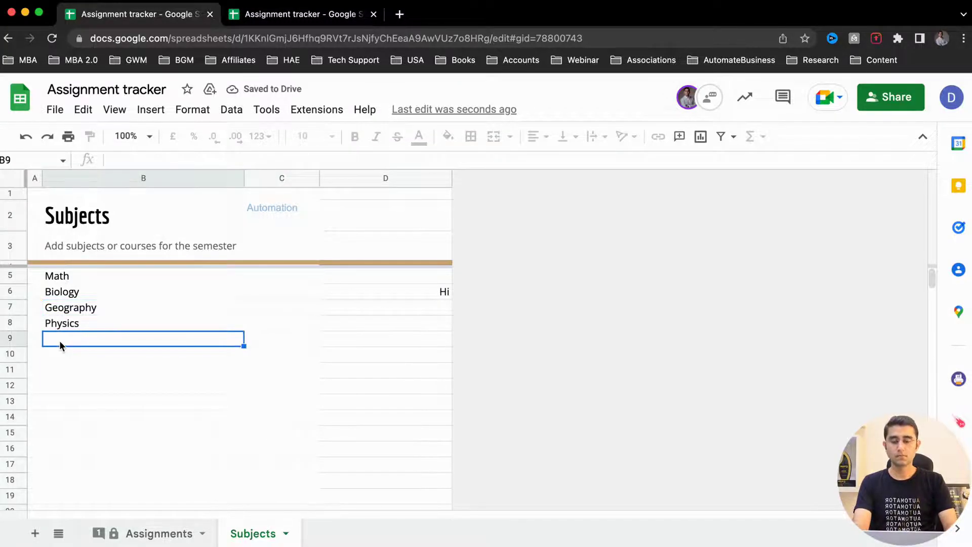
key("Escape")
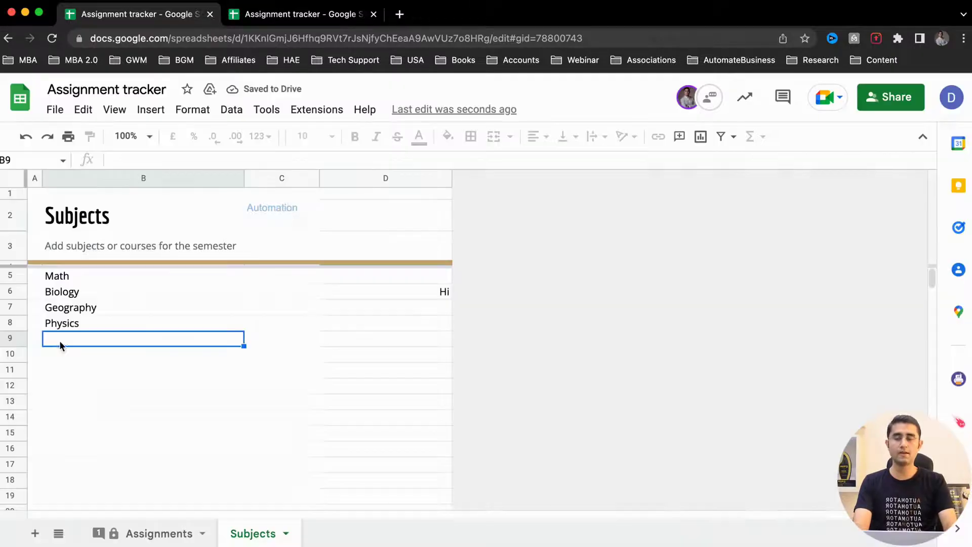
double_click(80, 402)
key("Escape")
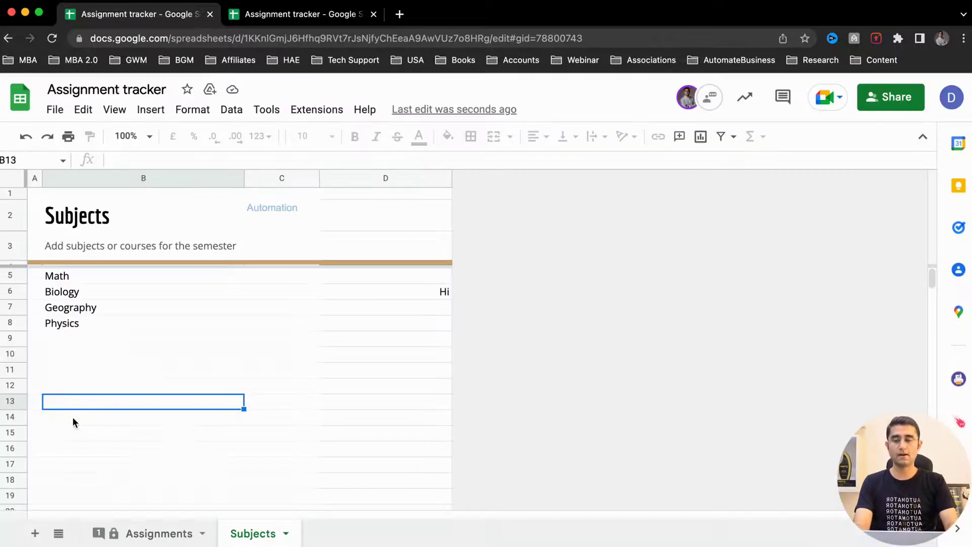
Step: Enter "Google sheets" in cell D17 of the Subjects sheet
left_click(358, 467)
type("Google sheets")
key("Return")
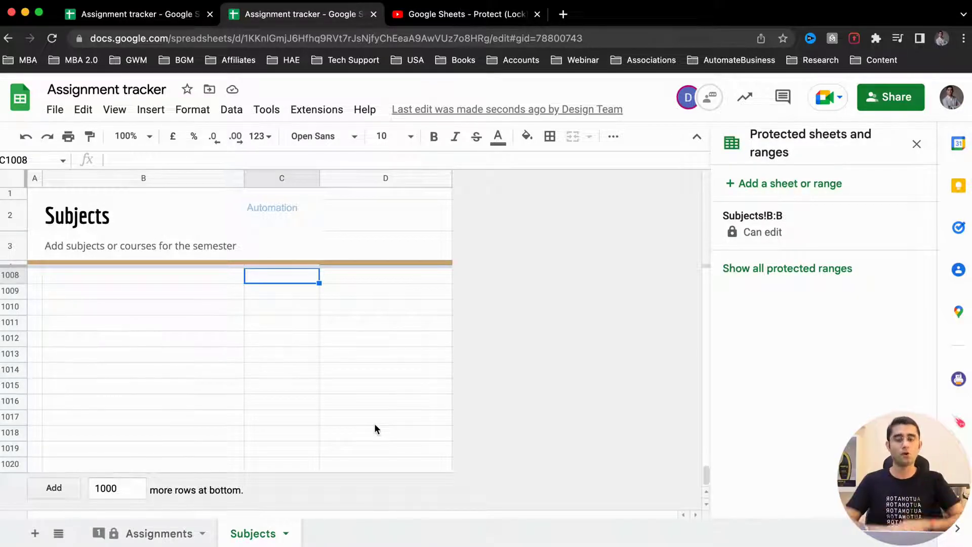
left_click(113, 322)
scroll(113, 323, "up", 15)
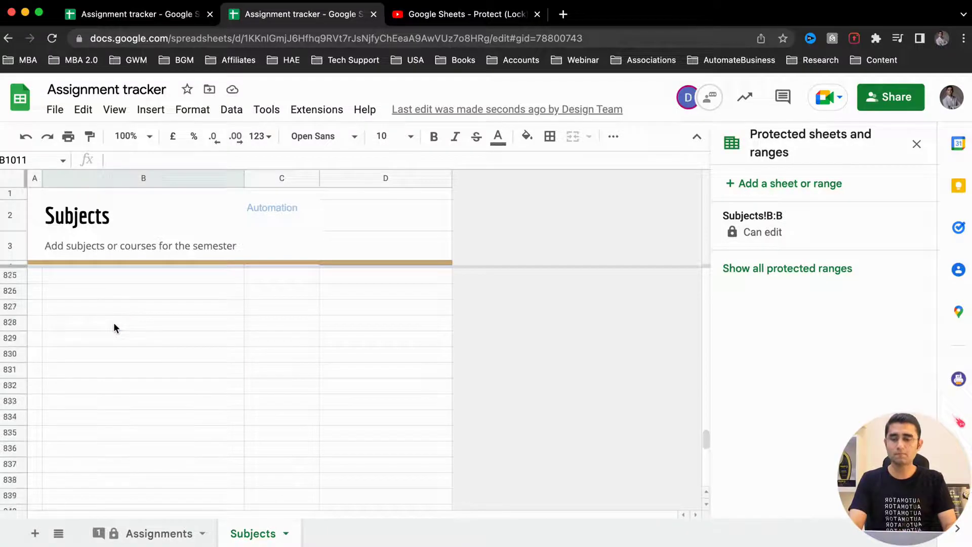
Step: Return to the Design Team's view, open the Assignments sheet and try to edit the Math start date in F5
key("ctrl+shift+Tab")
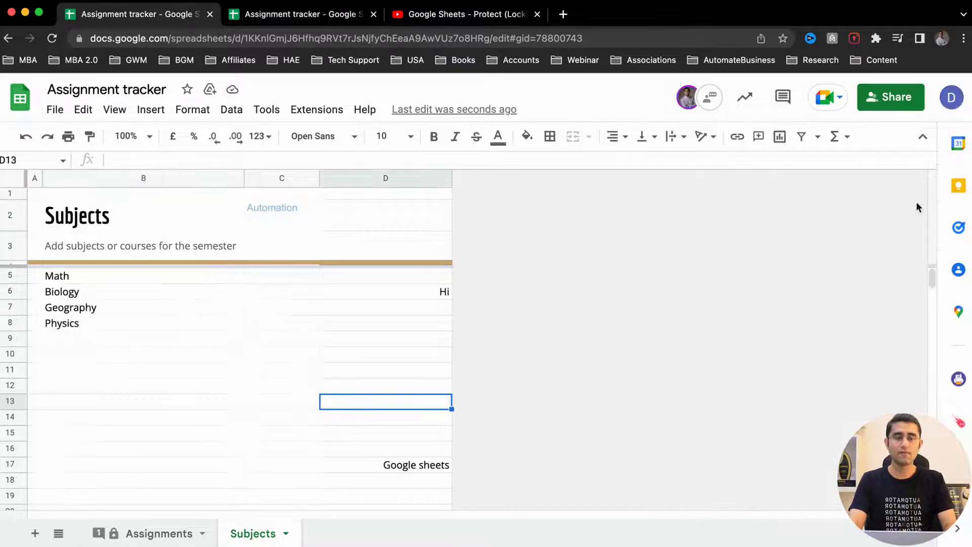
left_click(132, 533)
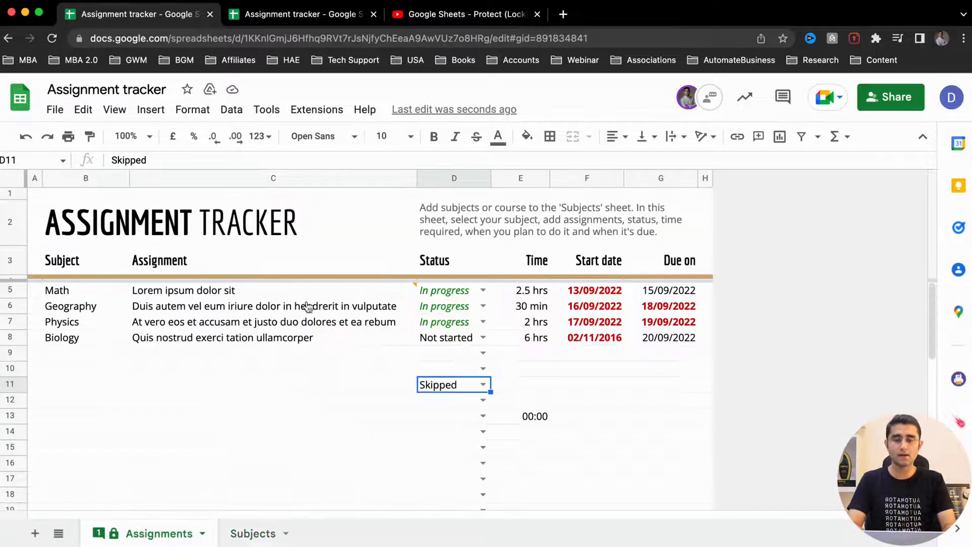
left_click(374, 345)
left_click(592, 306)
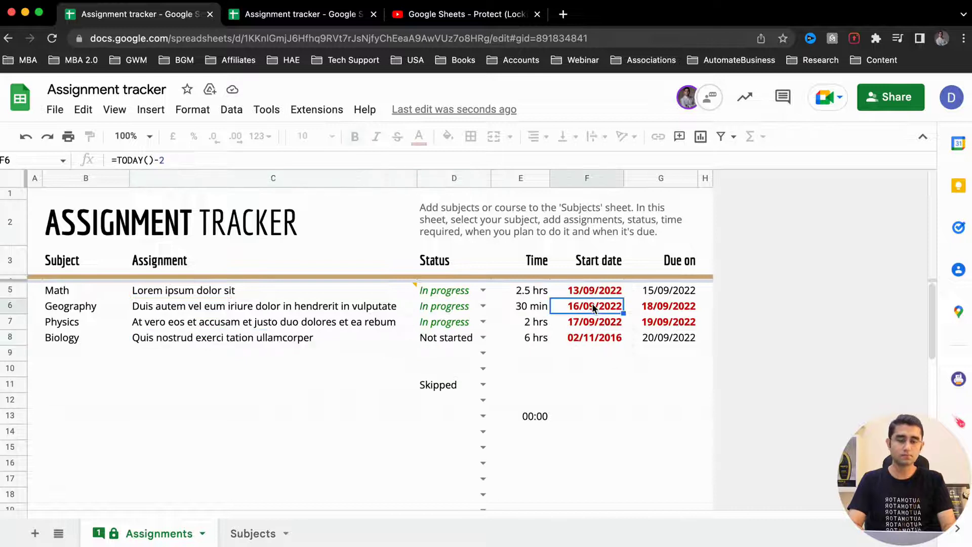
left_click(592, 320)
left_click(592, 294)
double_click(592, 294)
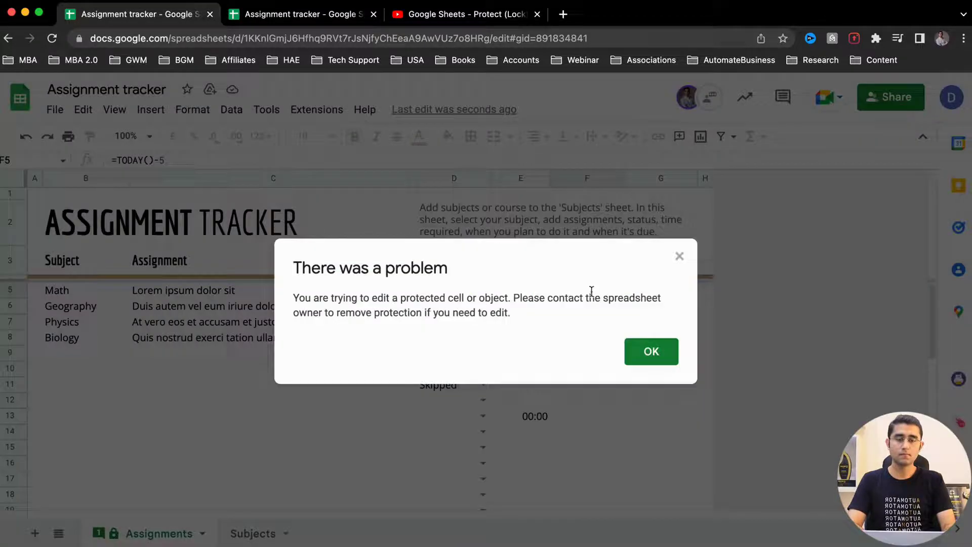
left_click(643, 350)
Step: Examine the formula behind the Geography start date in F6 and check the neighbouring start dates
left_click(589, 310)
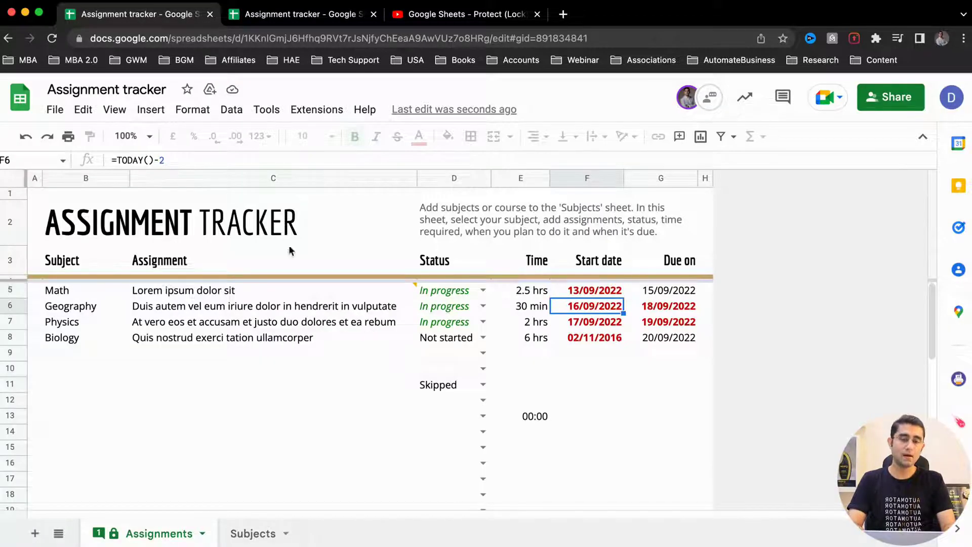
left_click_drag(167, 162, 110, 160)
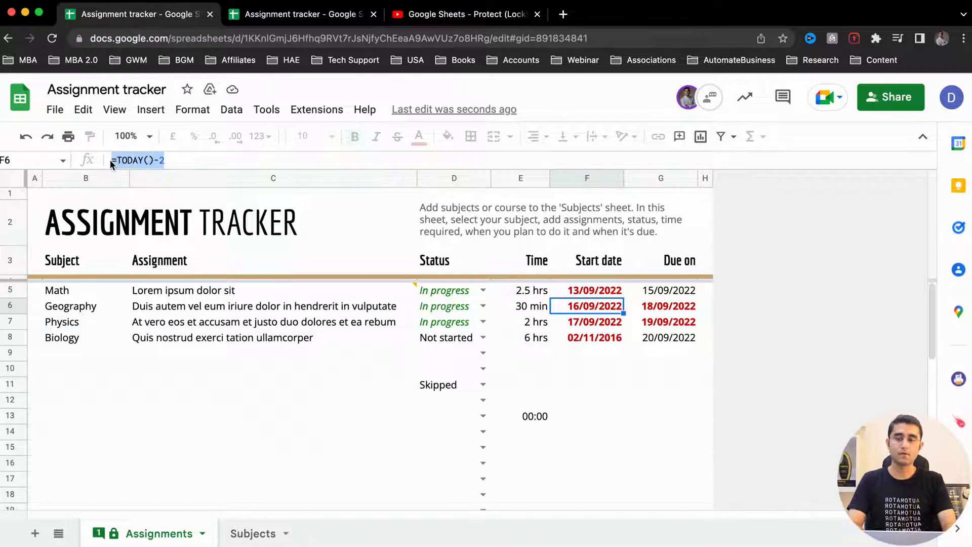
key("Escape")
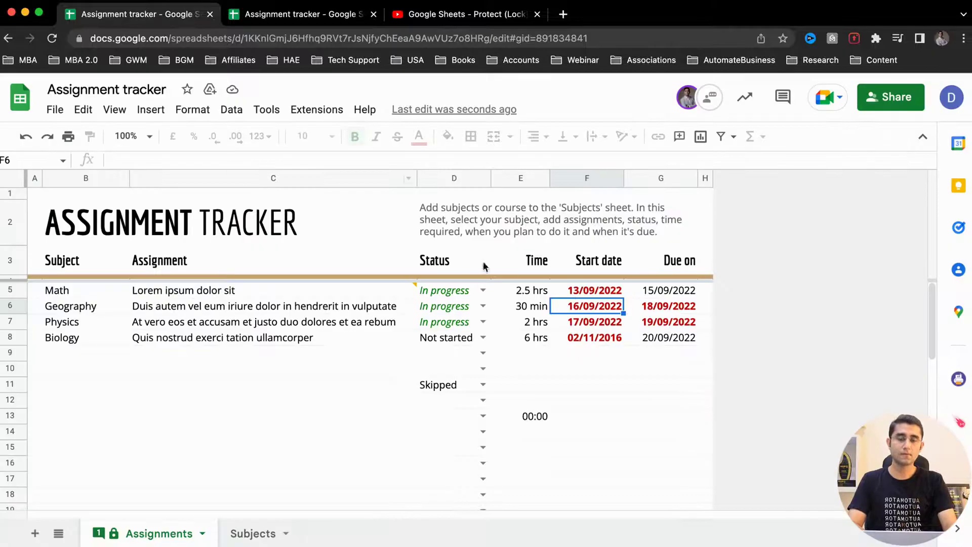
key("Down")
key("Down")
key("Up")
key("Up")
key("Up")
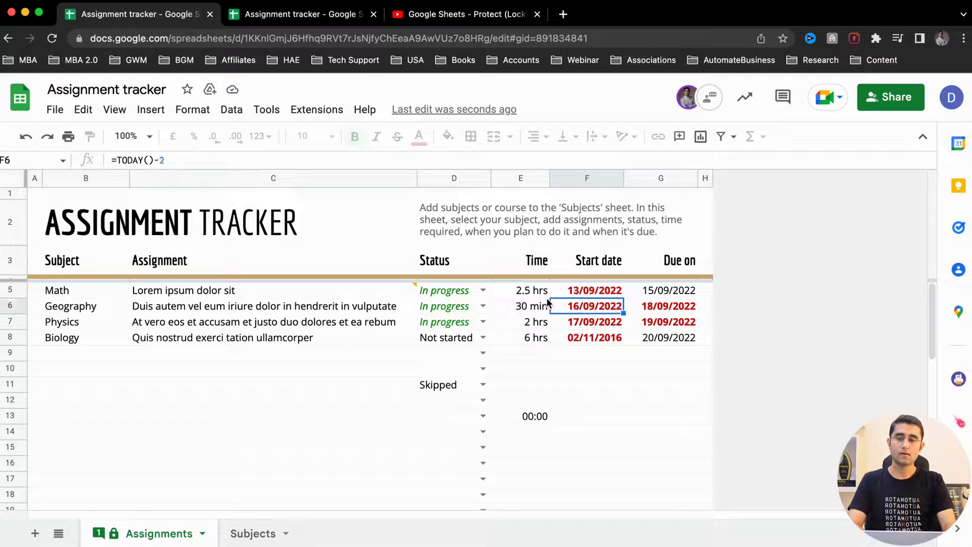
Step: Try to edit the empty start date cell F9, and select the start date range F6:F11
left_click(593, 306)
double_click(593, 352)
left_click(652, 351)
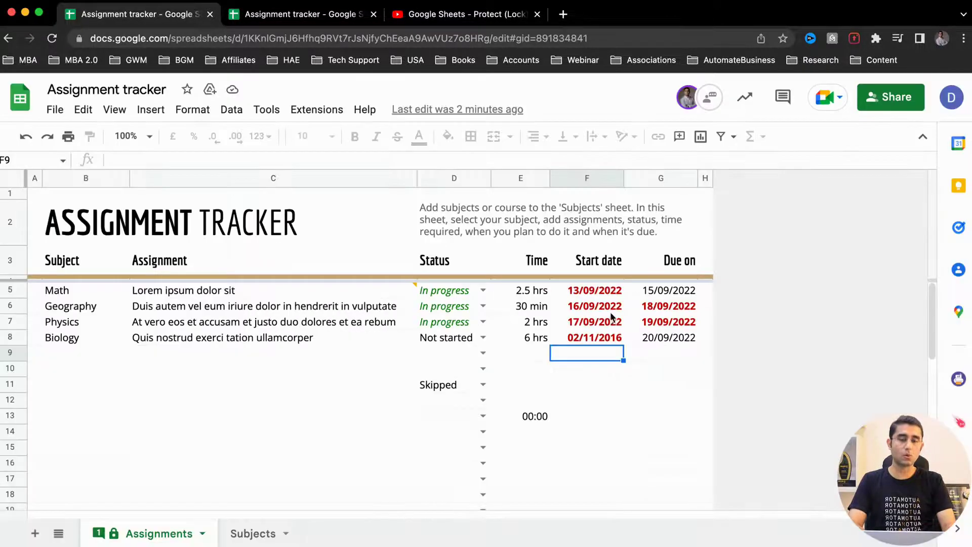
left_click_drag(590, 306, 592, 384)
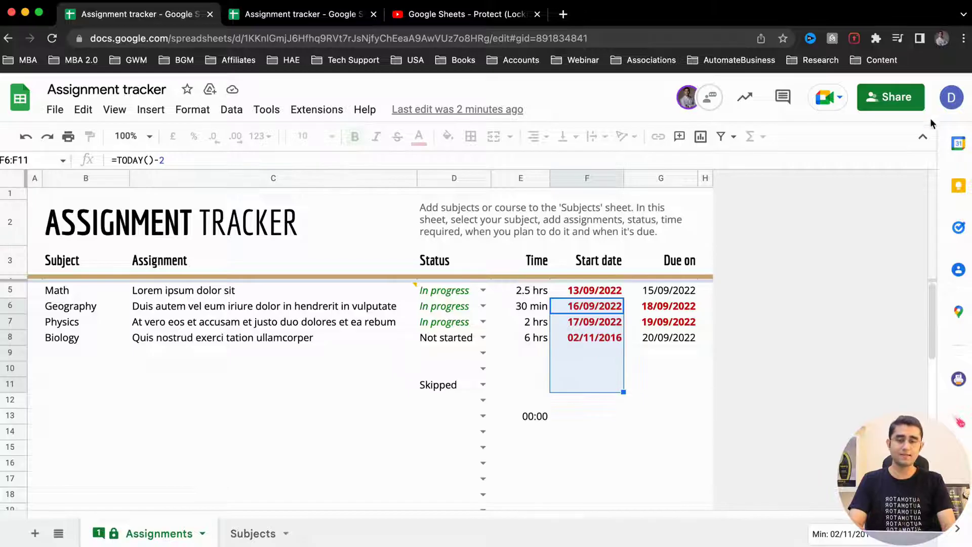
Step: Try to change the Biology start date in F8 to 02/11/201, and select the empty cell F15
left_click(595, 340)
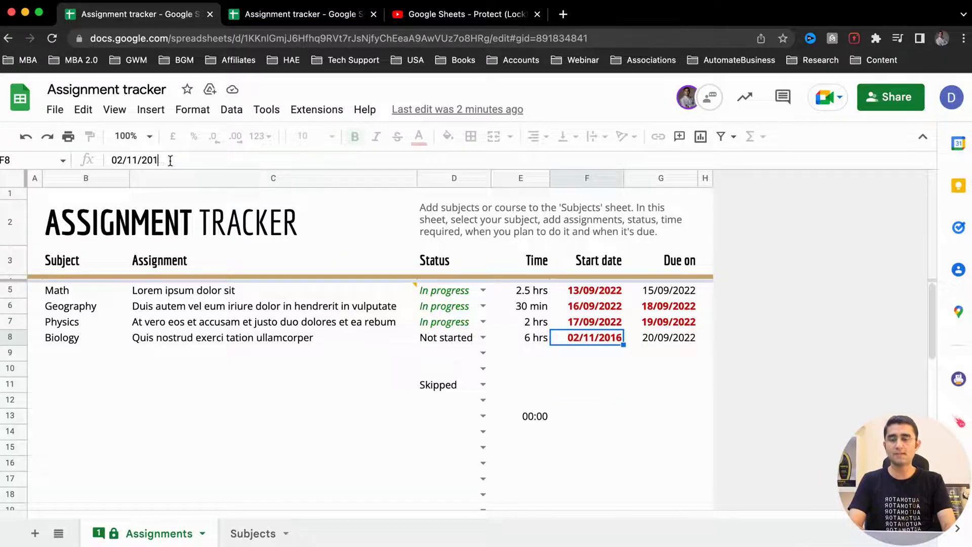
key("Return")
key("Return")
key("Return")
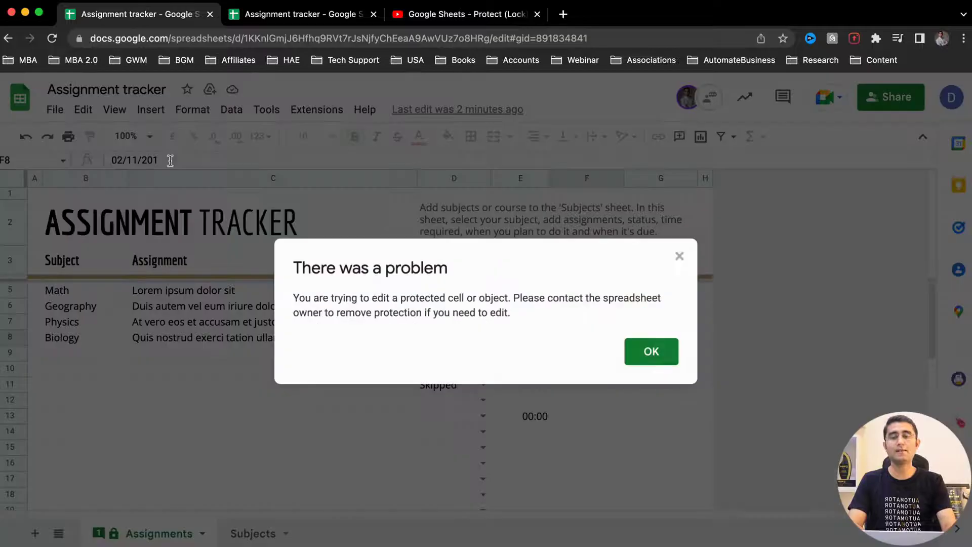
key("Return")
left_click(584, 448)
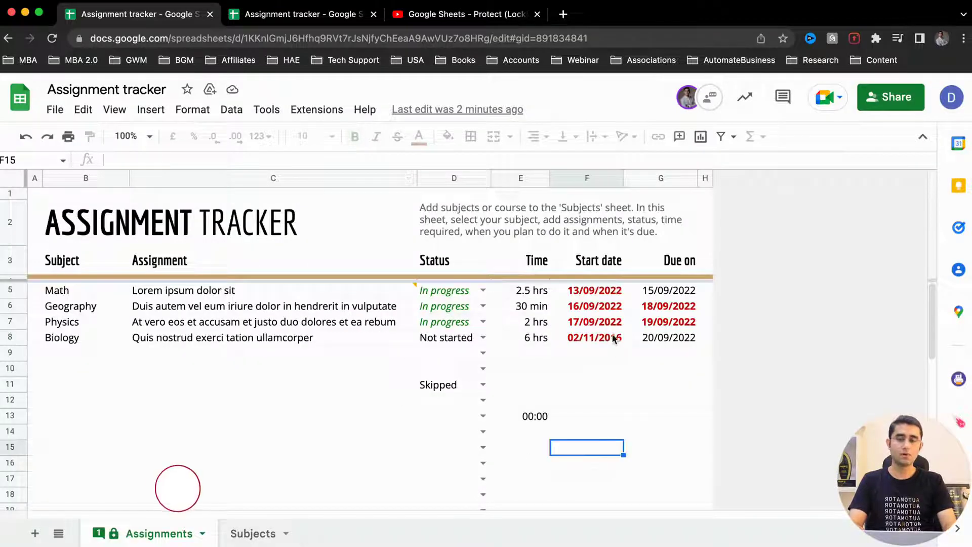
left_click(606, 342)
left_click(642, 372)
left_click(610, 383)
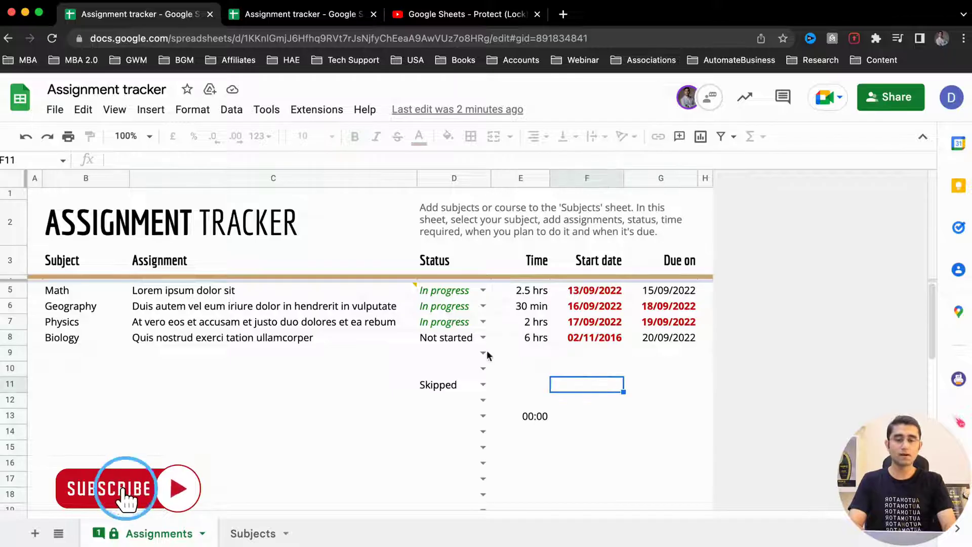
left_click(218, 305)
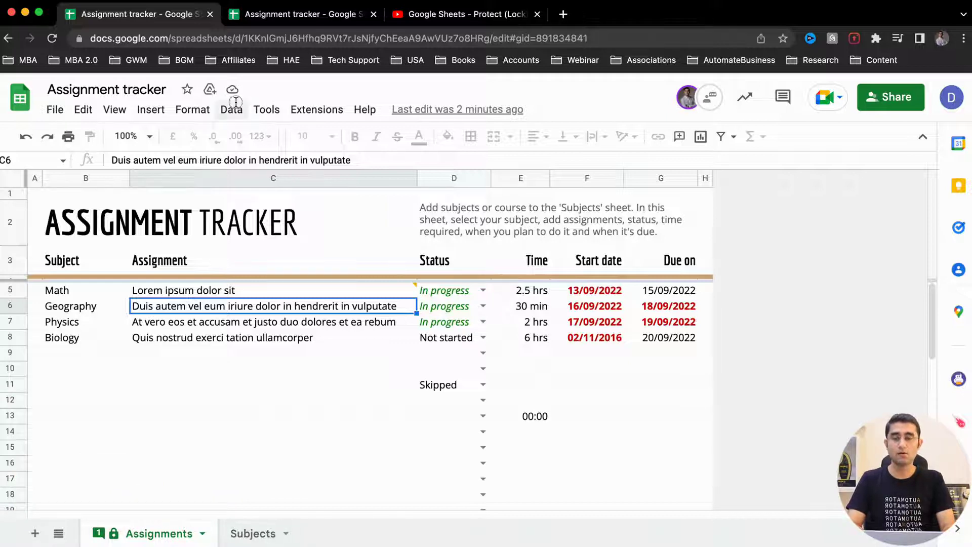
Step: List all protected sheets and ranges in the Design Team's view and inspect the Assignments sheet lock and Subjects!B:B entries
left_click(267, 110)
mouse_move(231, 110)
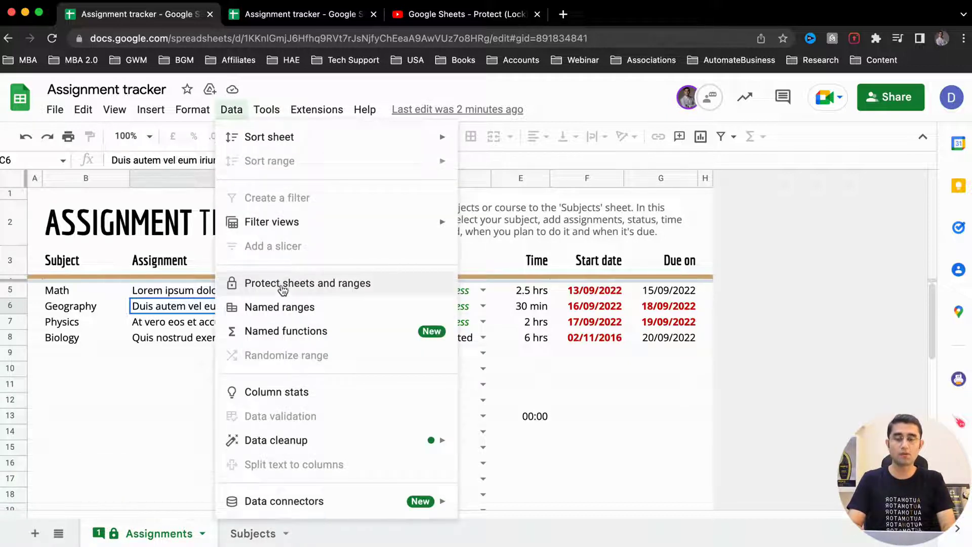
left_click(310, 283)
left_click(816, 244)
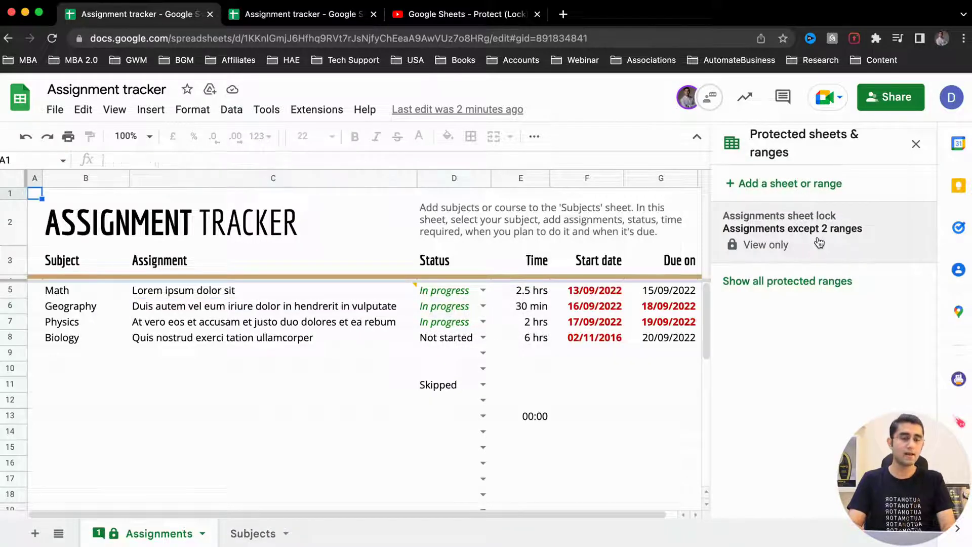
left_click(791, 282)
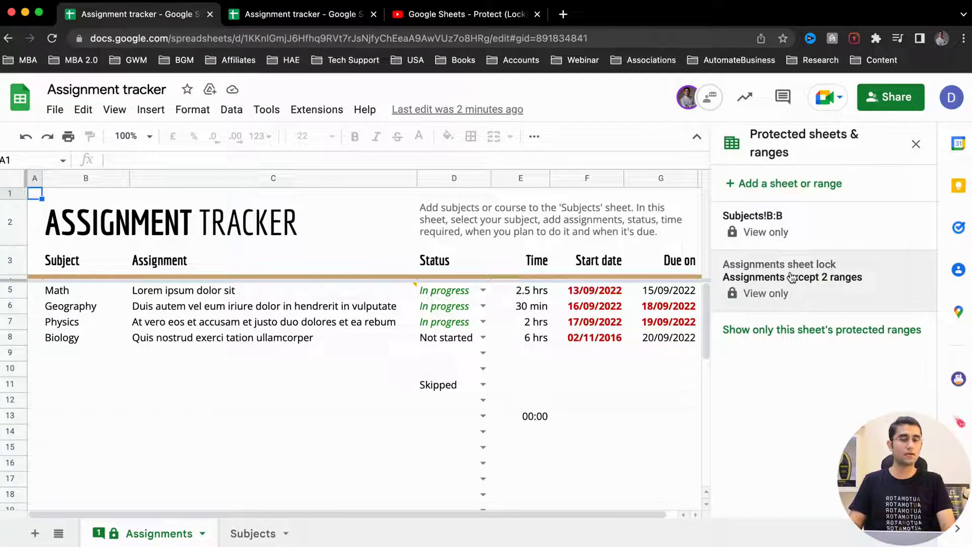
left_click(798, 216)
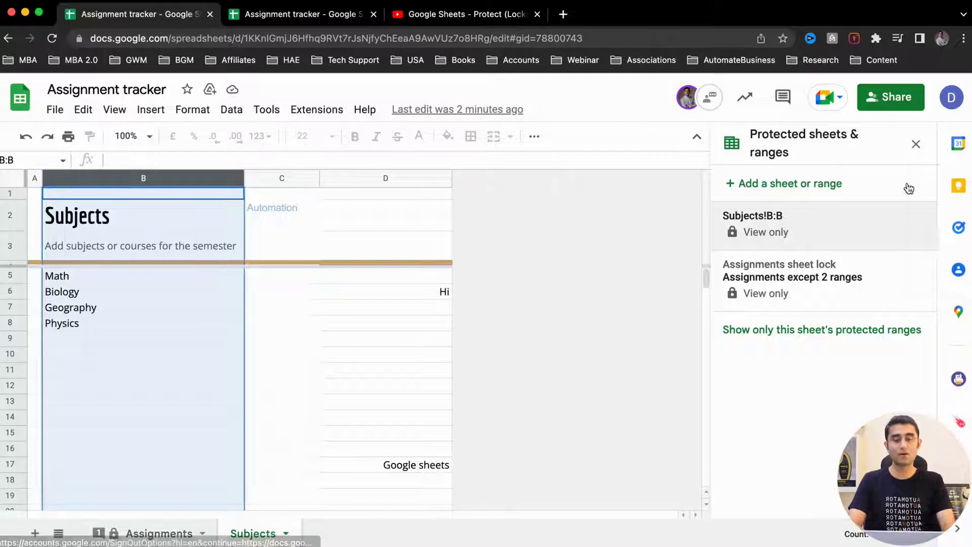
Step: Switch to the owner's view of the Assignment tracker
left_click(288, 13)
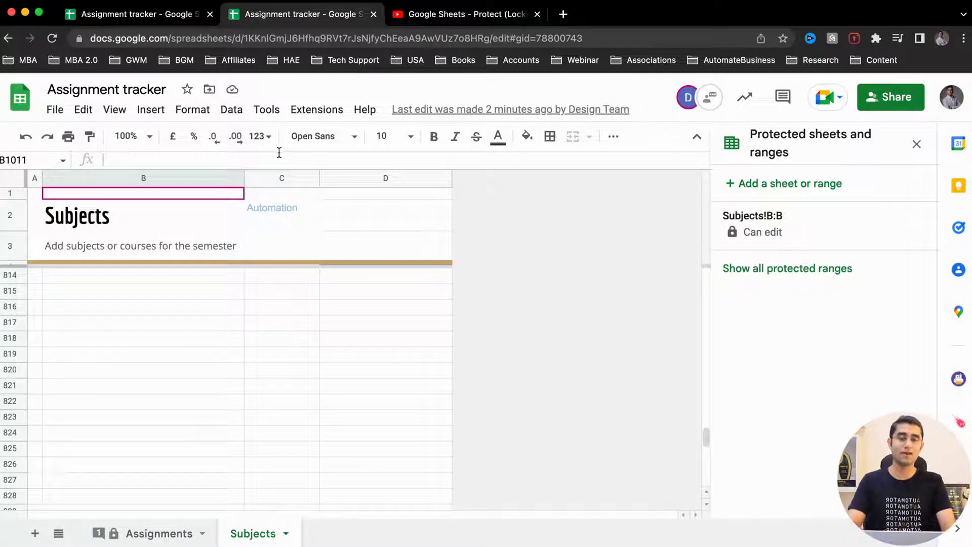
left_click(232, 110)
left_click(238, 114)
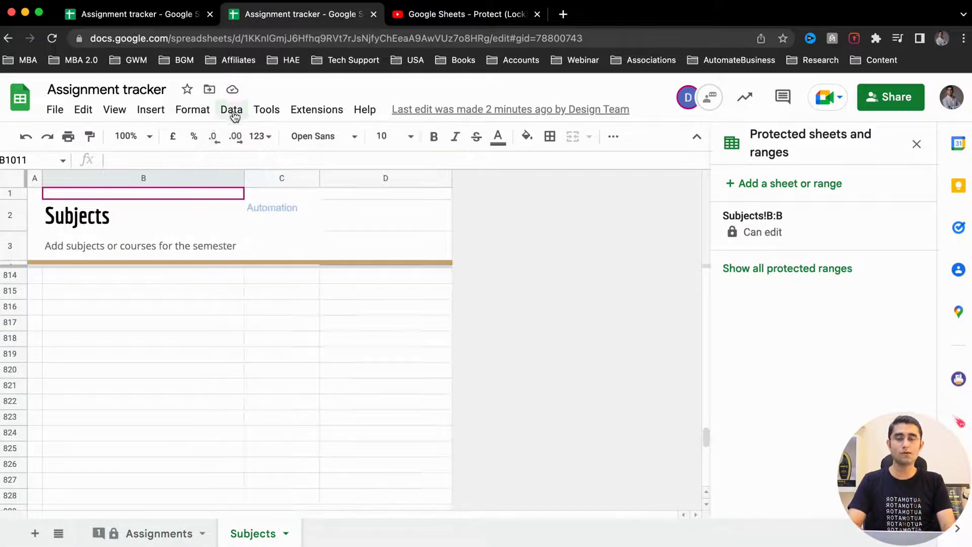
left_click(232, 110)
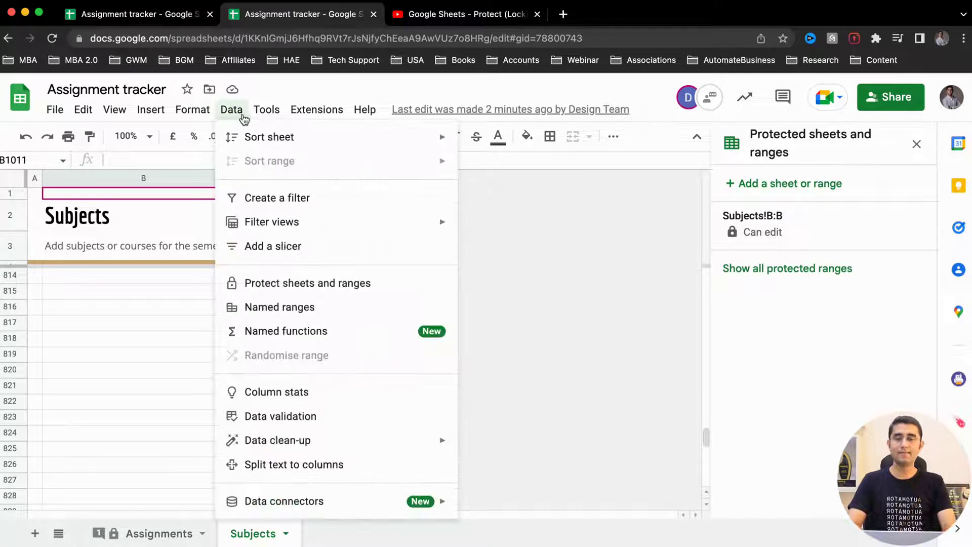
left_click(324, 283)
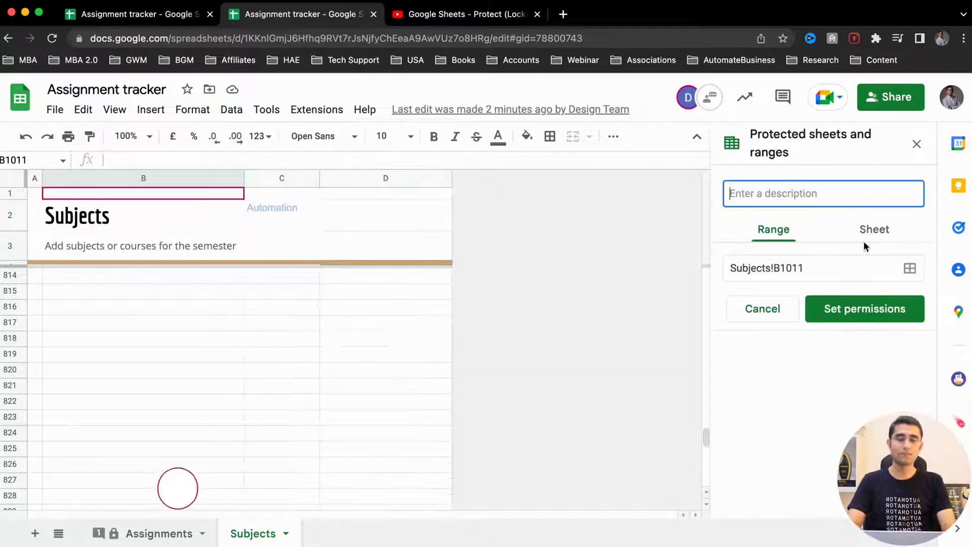
left_click(916, 144)
Step: From the Assignments sheet, list the protected ranges of all sheets and remove the protection on Subjects!B:B
left_click(142, 532)
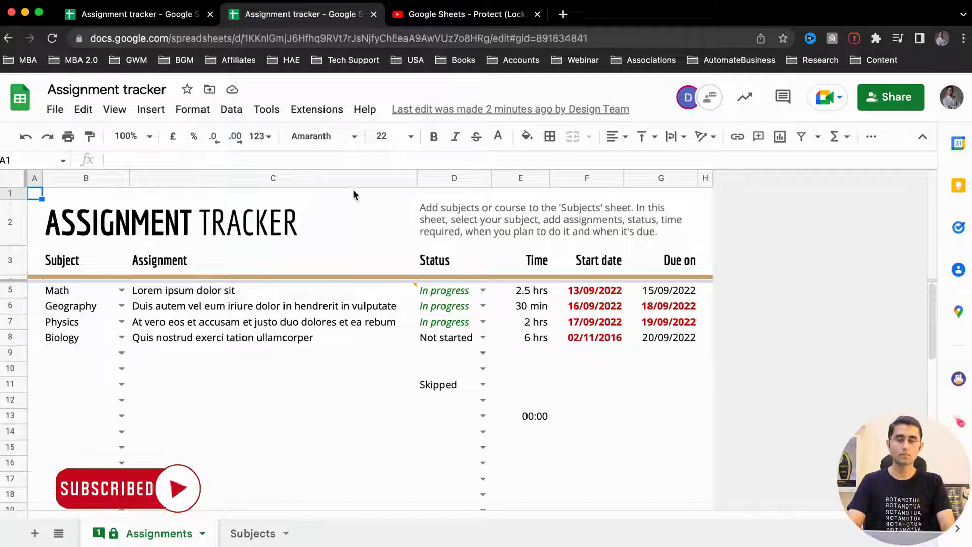
left_click(232, 110)
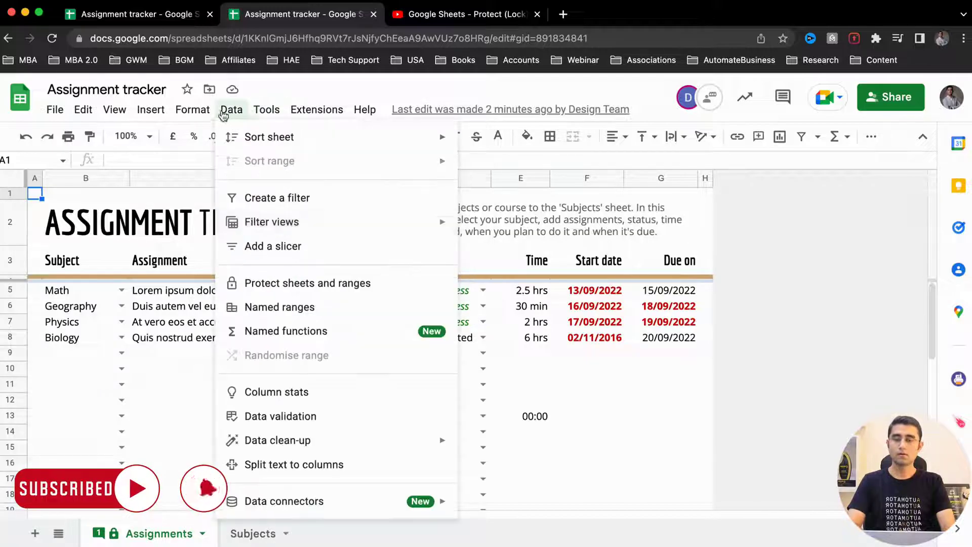
left_click(283, 283)
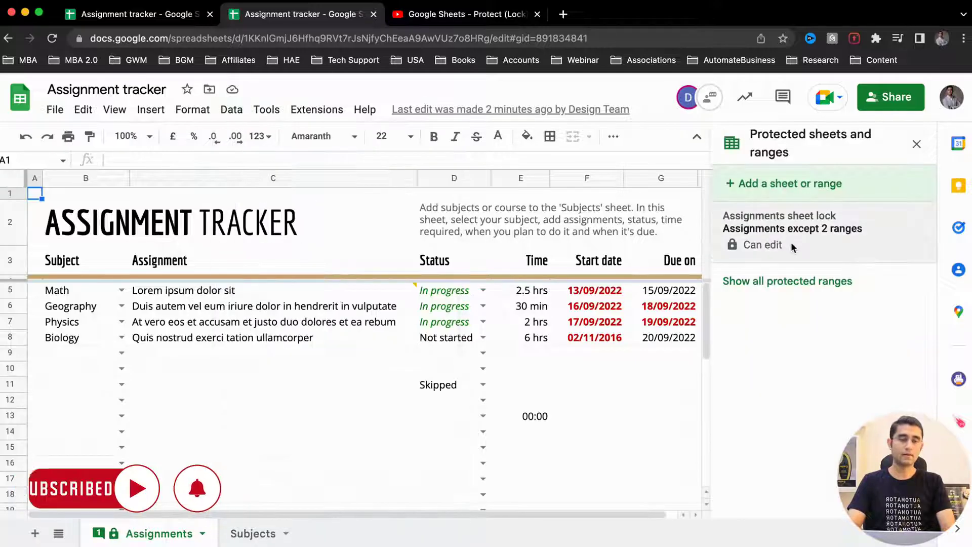
left_click(798, 280)
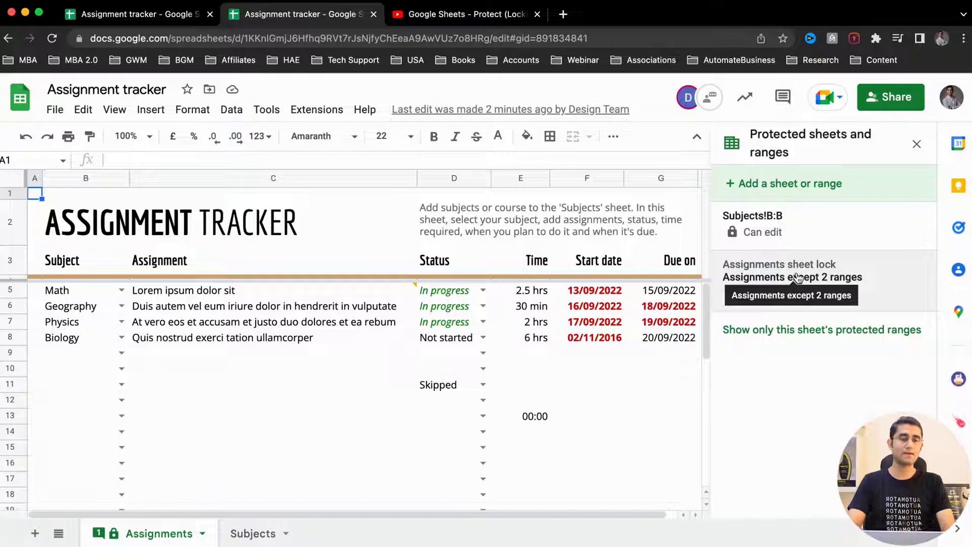
left_click(785, 227)
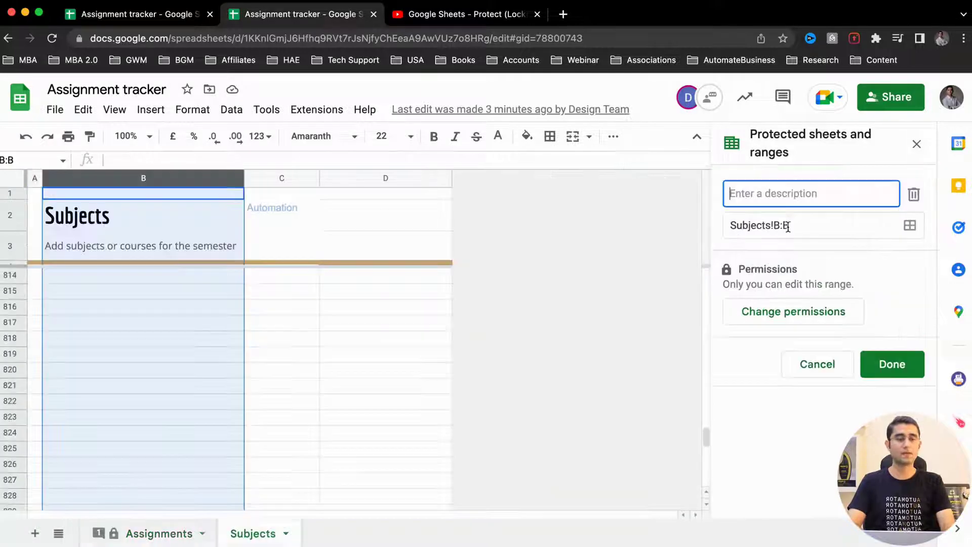
left_click(914, 195)
left_click(651, 362)
Step: Remove the Assignments sheet lock protection and select the empty cell C13
left_click(811, 237)
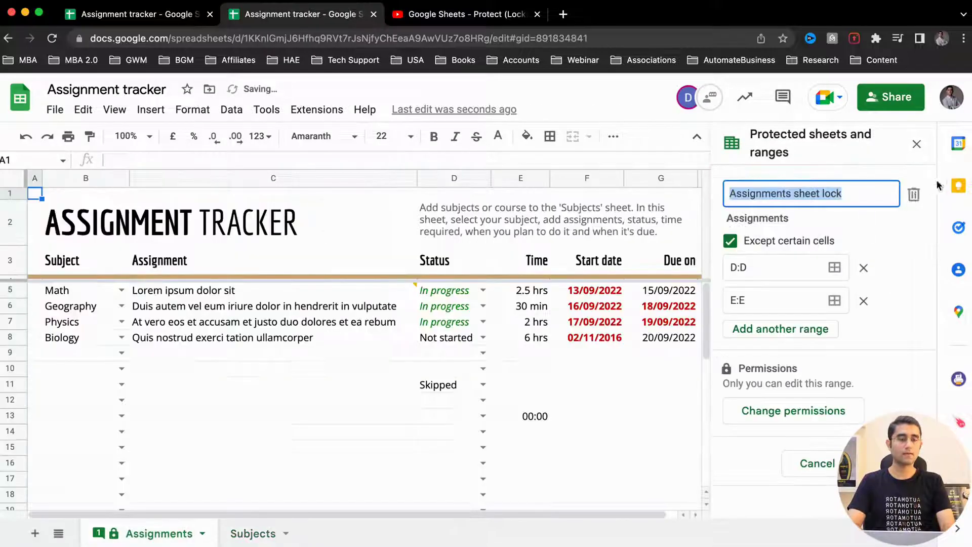
left_click(913, 195)
left_click(631, 365)
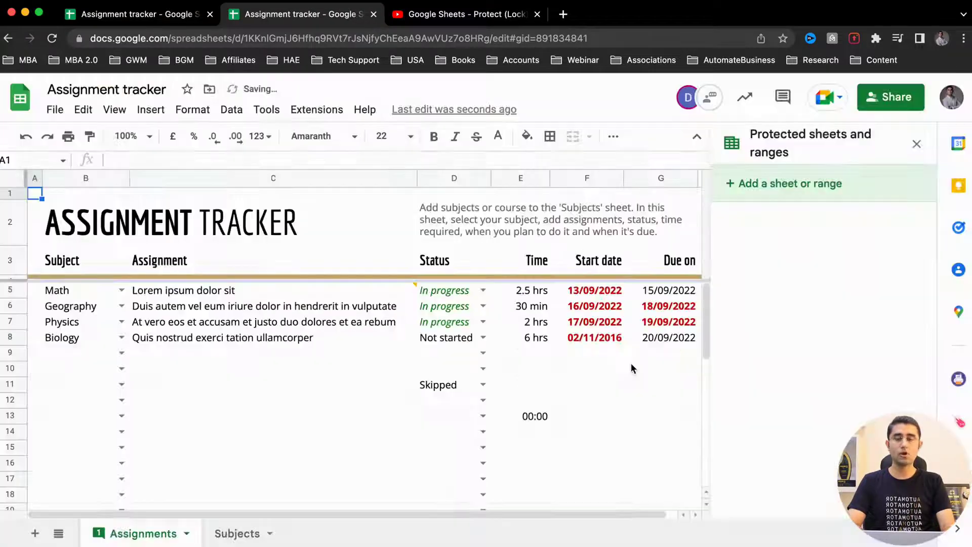
left_click(377, 425)
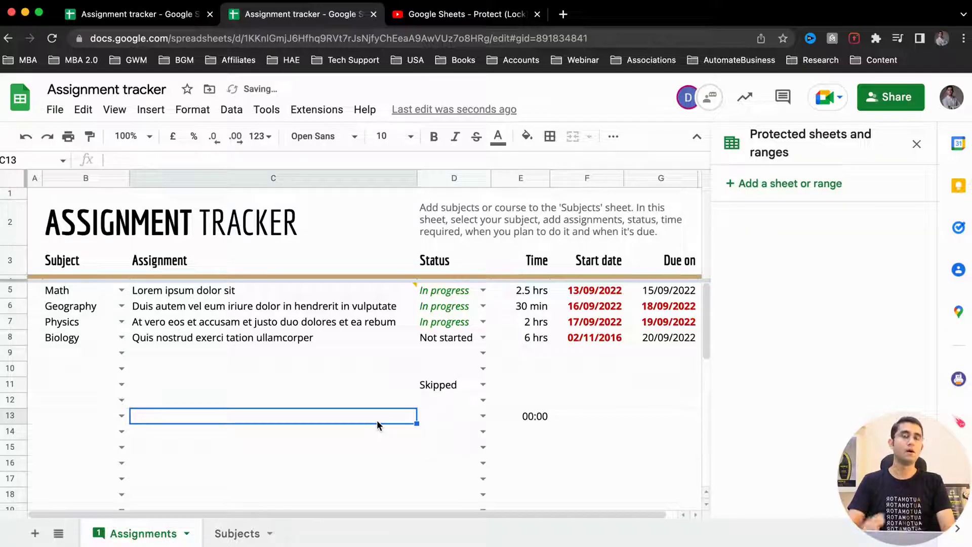